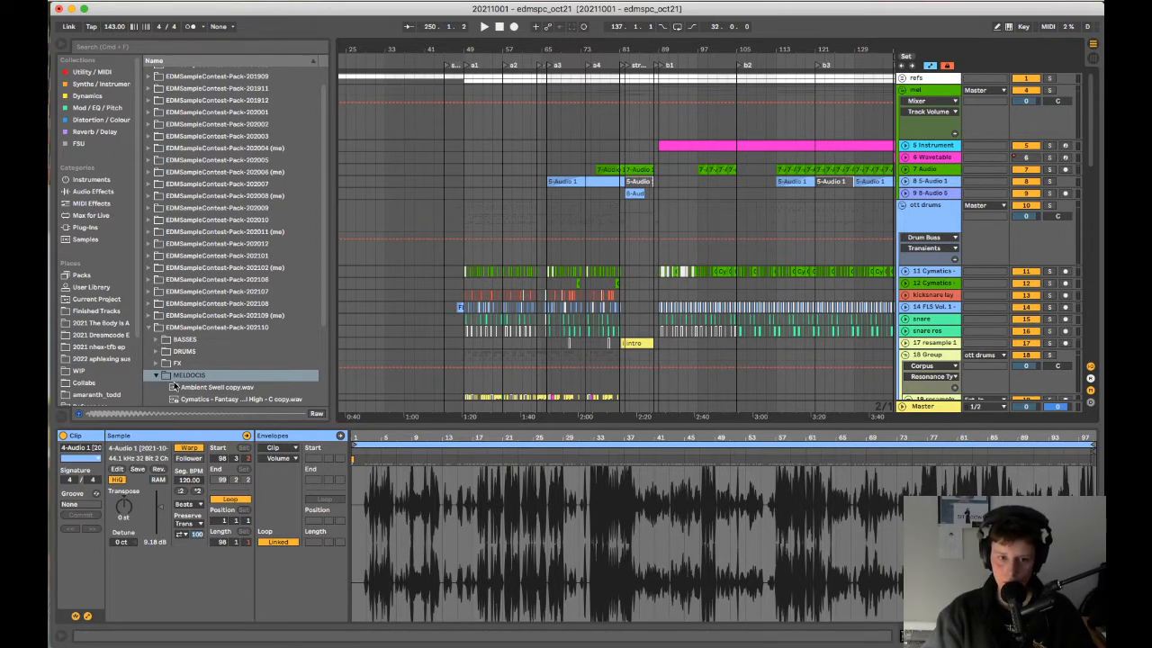
- Look through the MELDOCIS, BASSES and DRUMS folders of the EDMSampleContest-Pack-202110 sample pack, including the CLAPS subfolder
left_click(156, 374)
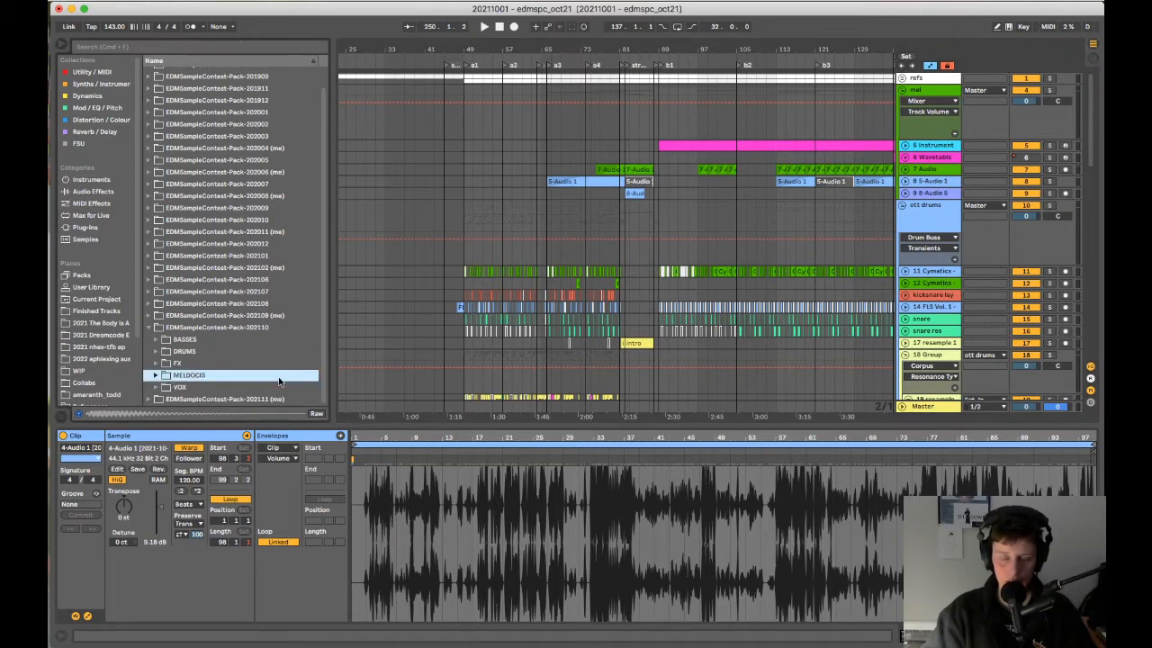
left_click(156, 374)
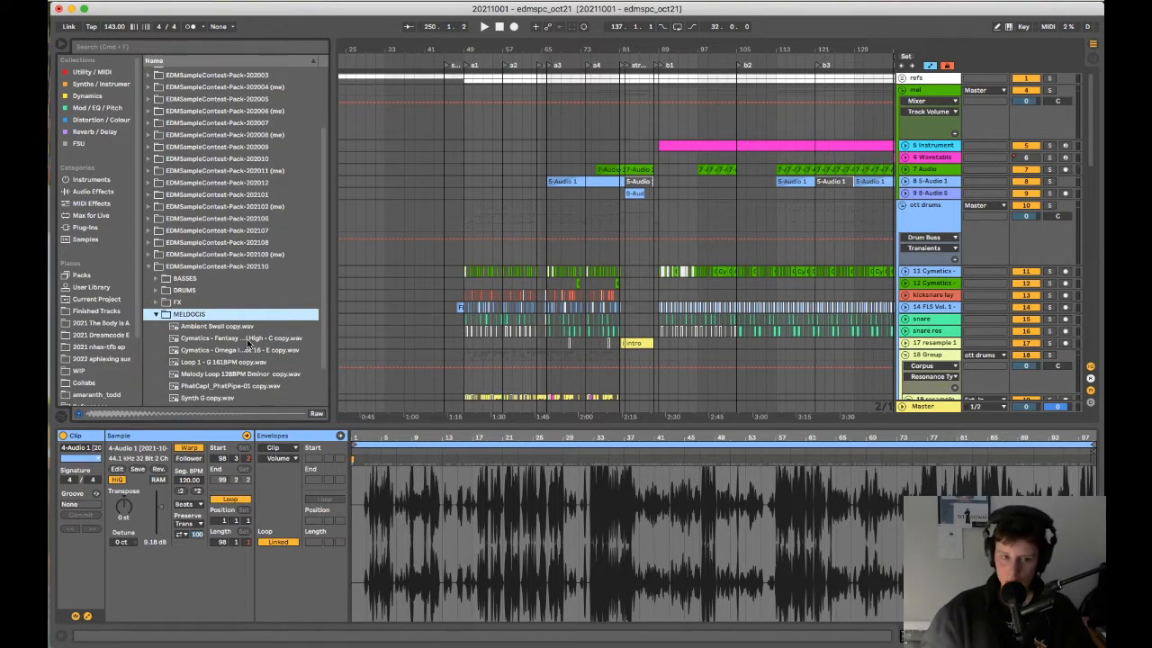
left_click(159, 279)
scroll(257, 329, "down", 3)
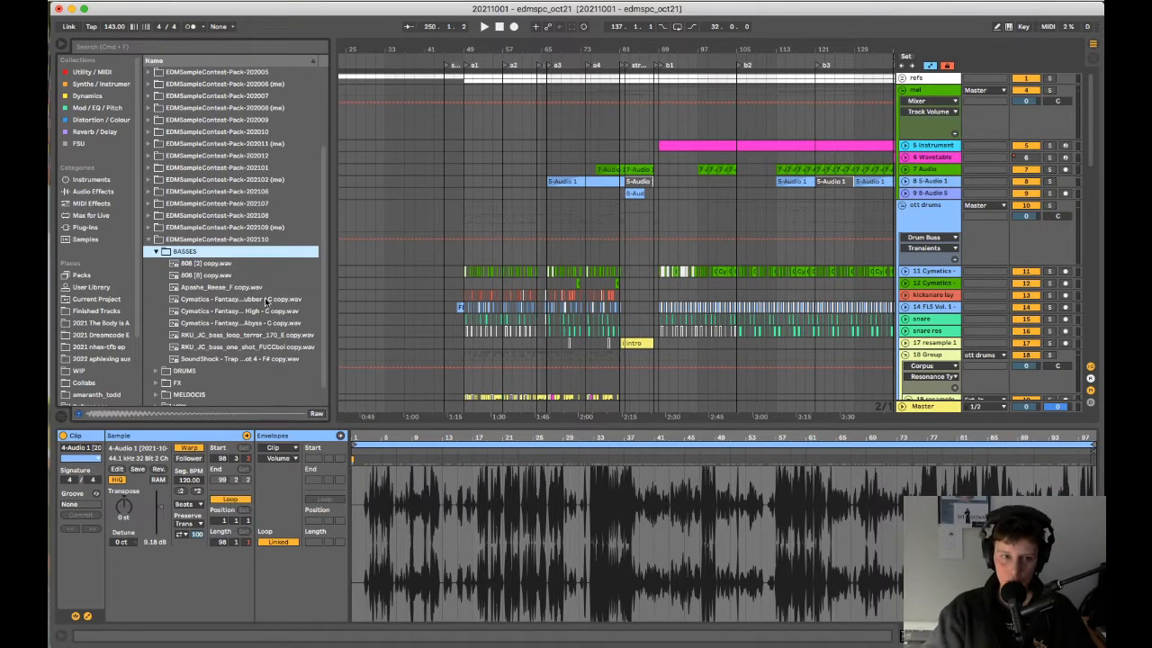
scroll(241, 315, "down", 1)
left_click(158, 352)
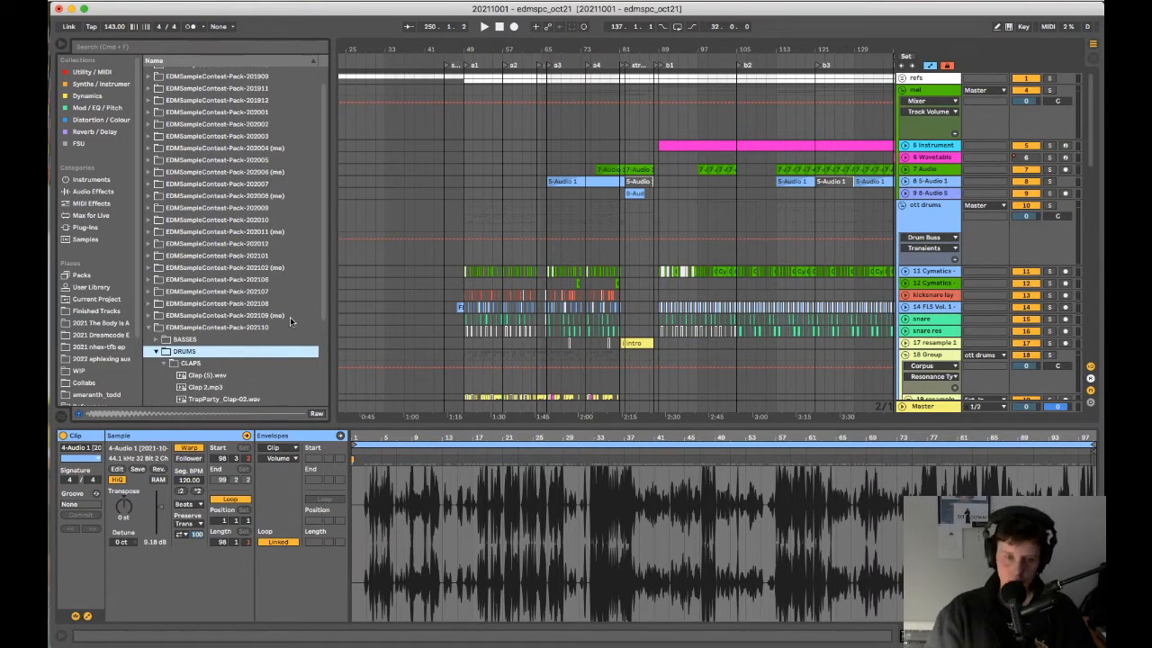
scroll(252, 336, "down", 4)
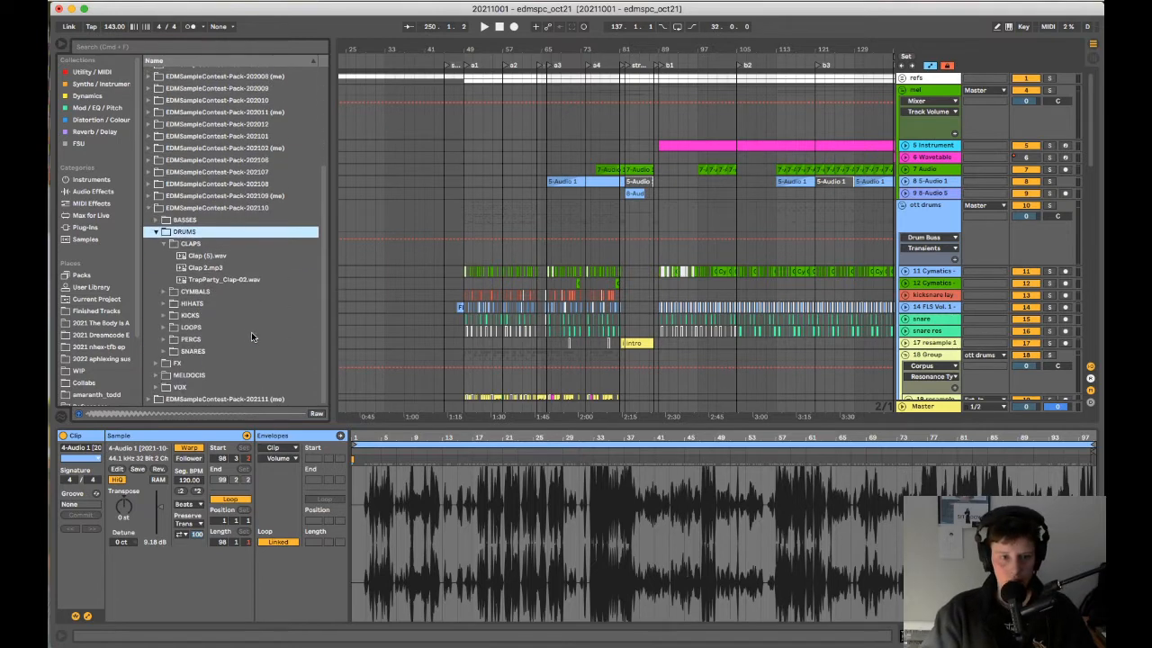
left_click(163, 244)
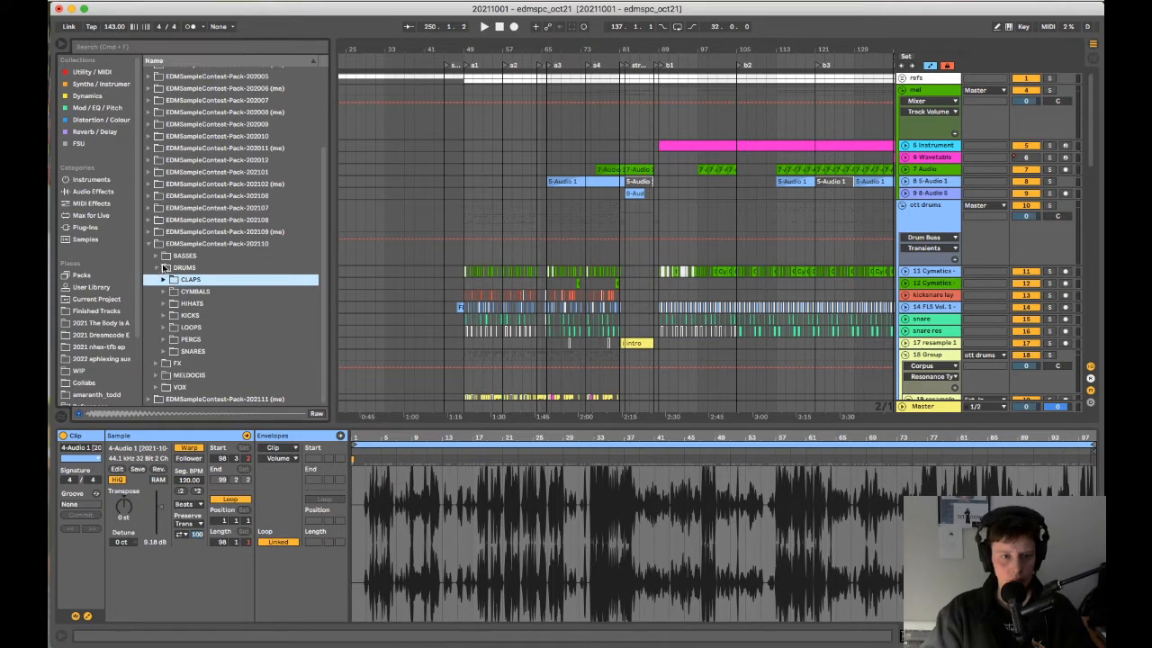
left_click(155, 267)
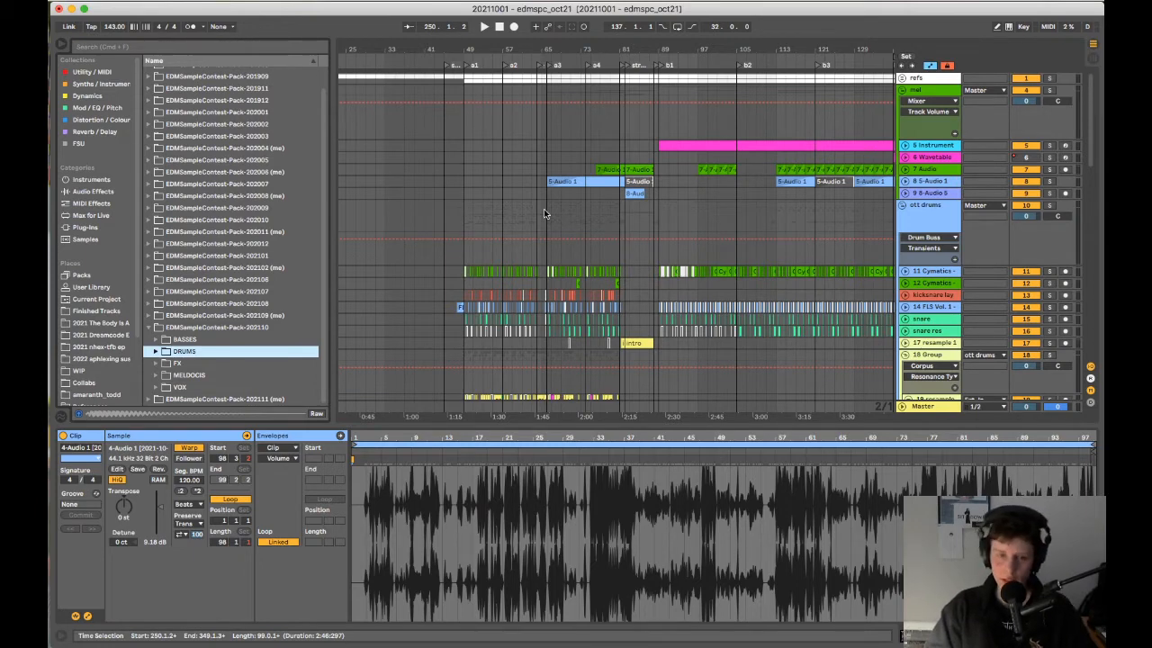
- Look over the arrangement past its end marker and examine the recorded 4-Audio 1 clip on the concat track
left_click(569, 238)
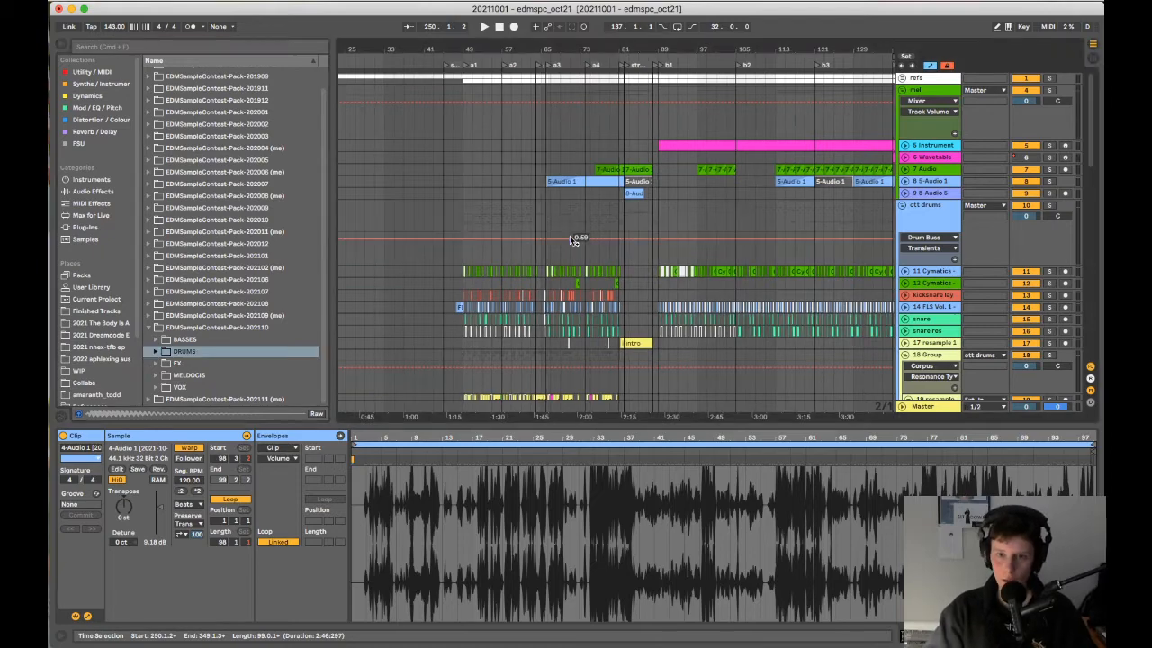
scroll(569, 241, "right", 5)
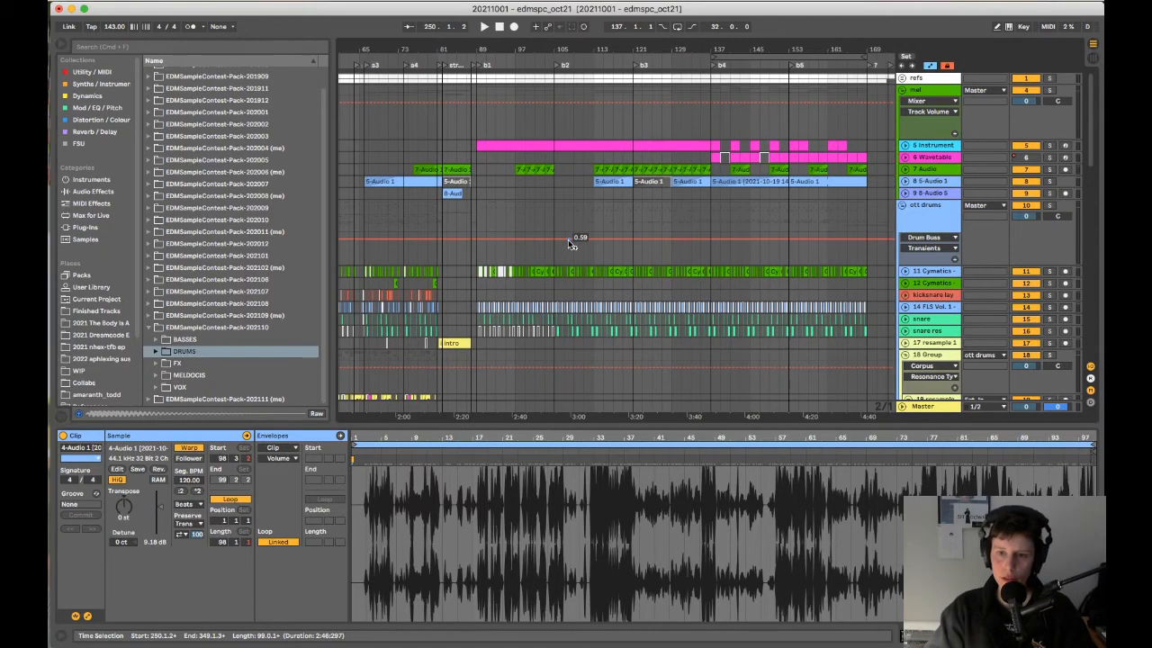
scroll(569, 241, "down", 3)
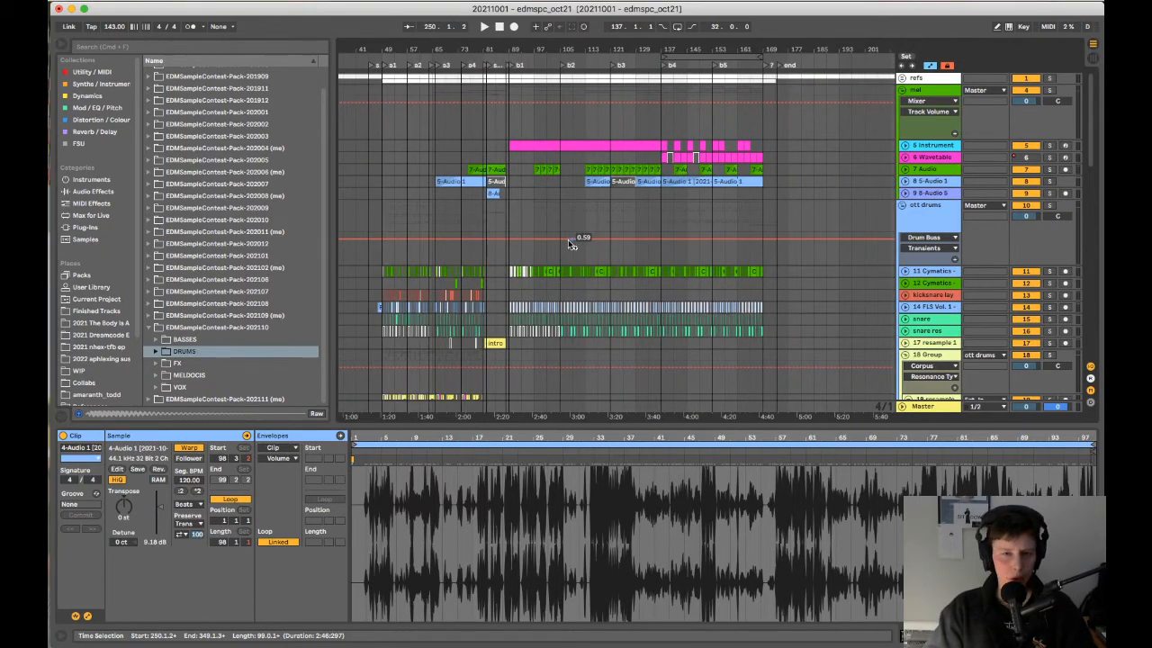
scroll(569, 242, "right", 8)
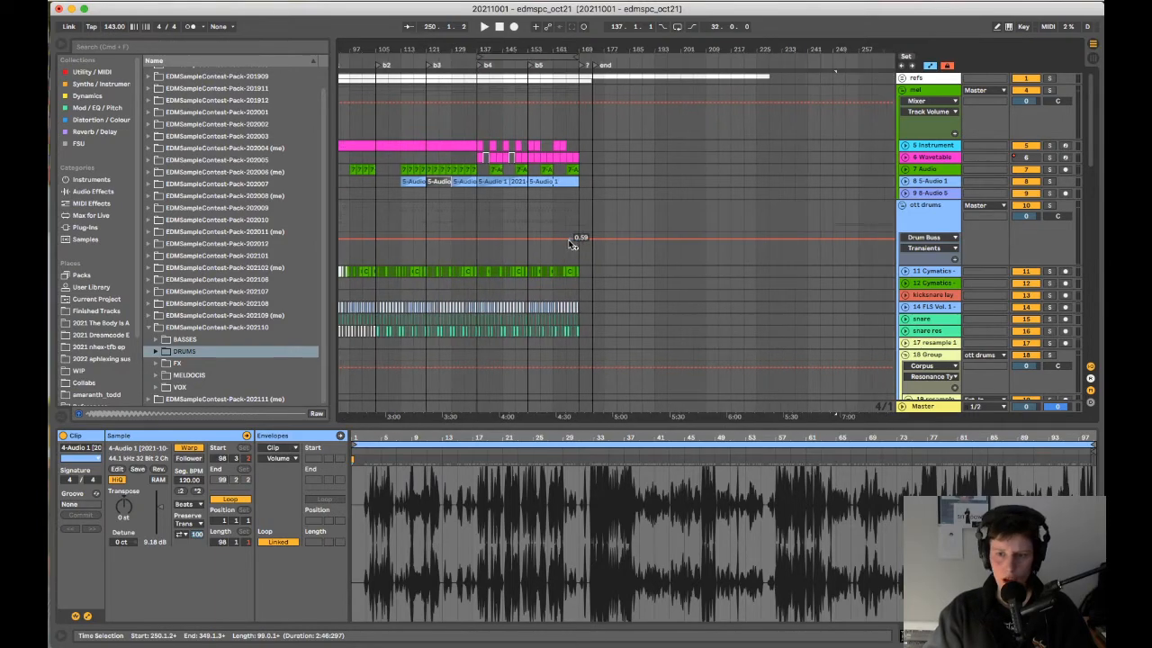
scroll(570, 243, "down", 3)
scroll(569, 245, "down", 10)
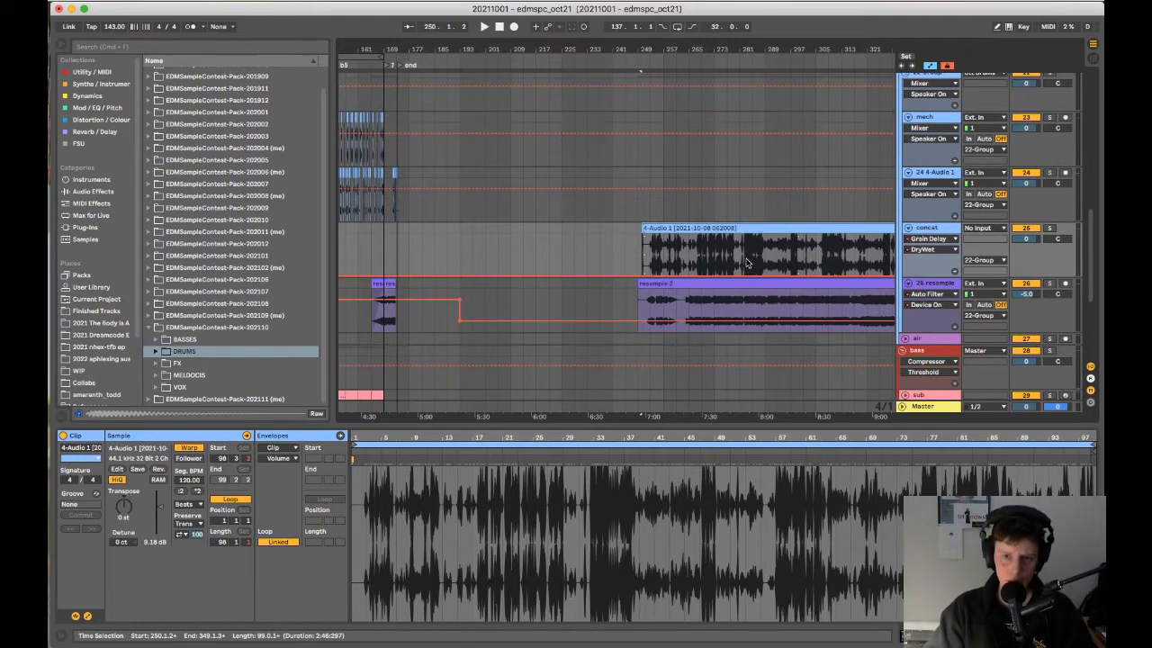
scroll(729, 263, "right", 2)
scroll(717, 261, "up", 3)
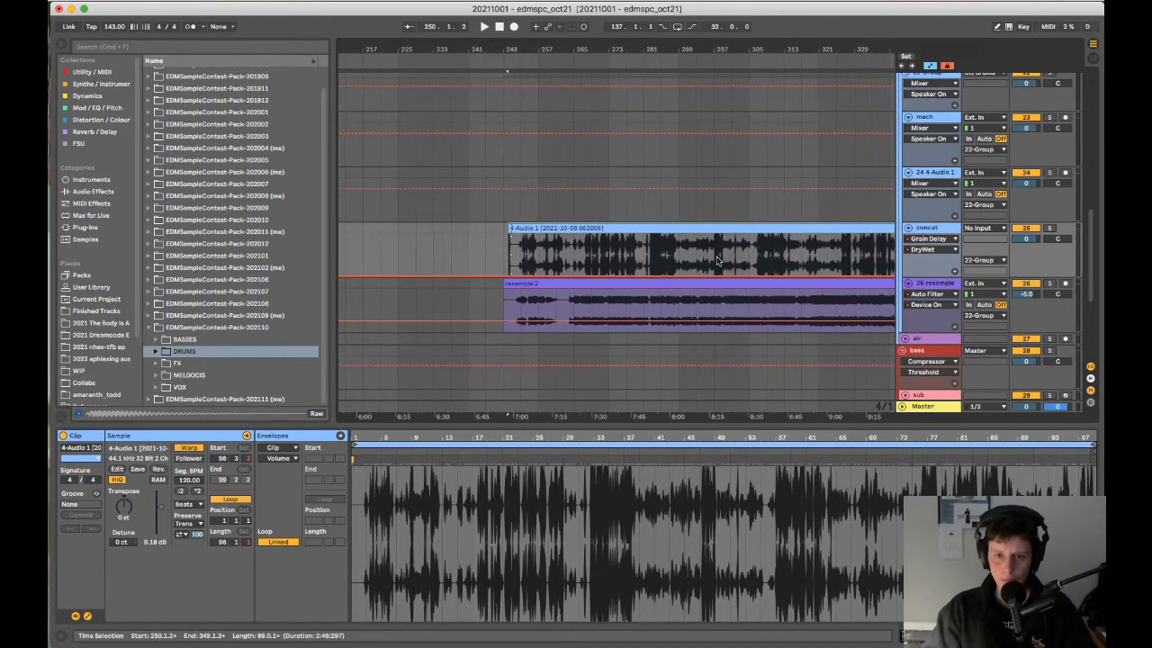
scroll(717, 261, "up", 2)
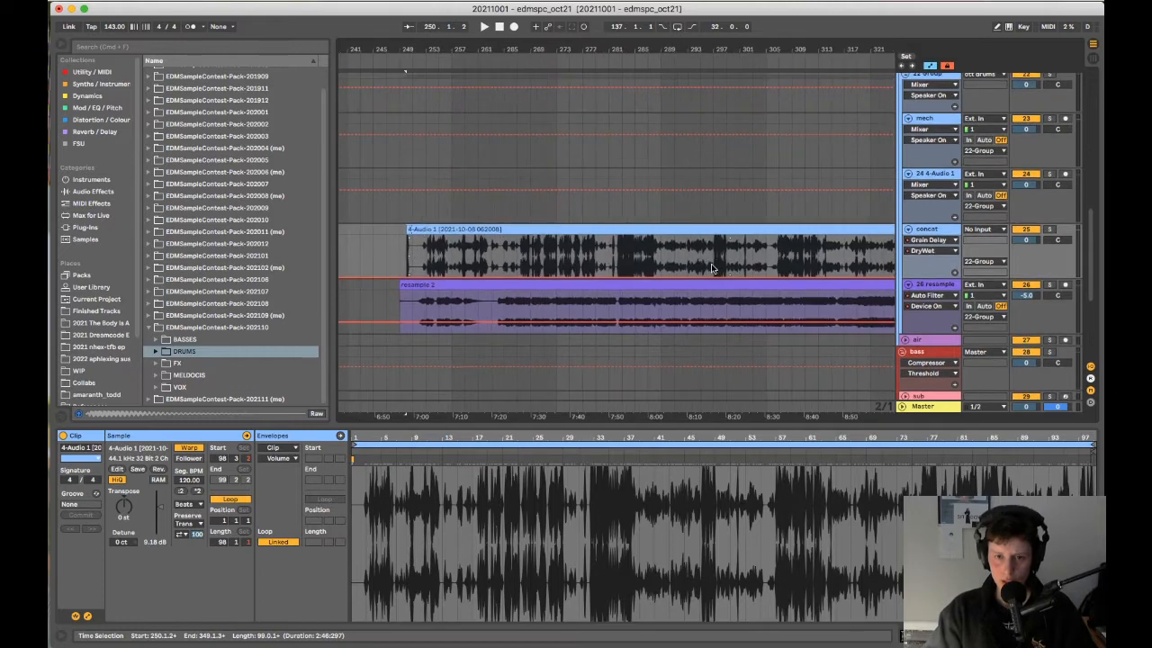
scroll(496, 251, "right", 3)
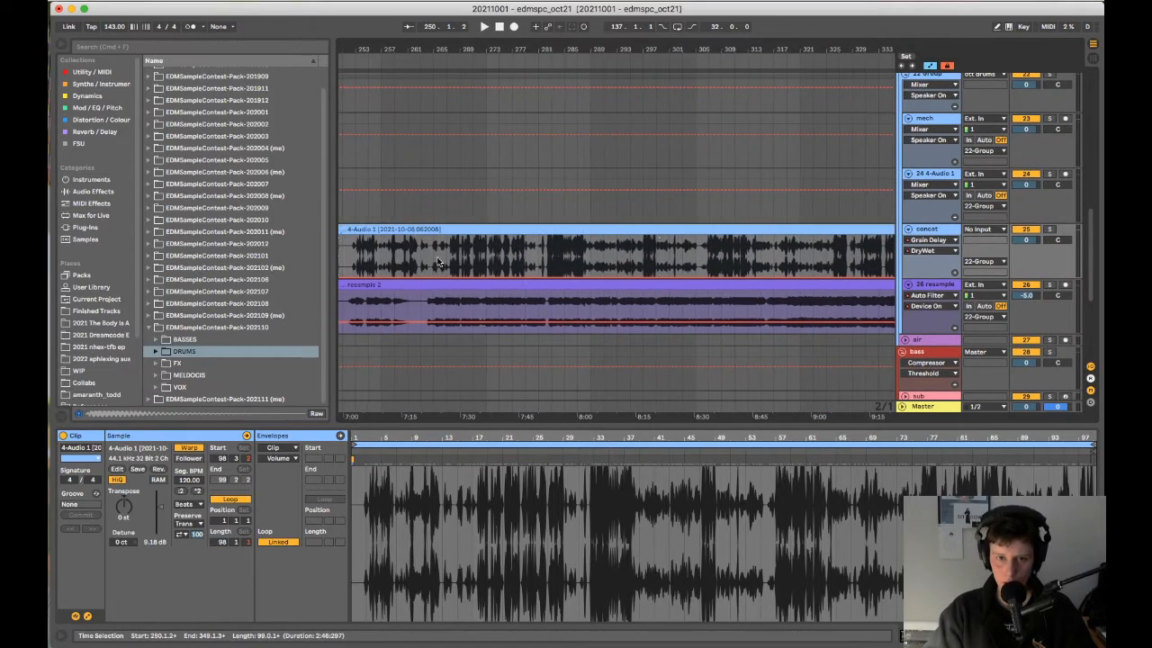
scroll(441, 261, "left", 3)
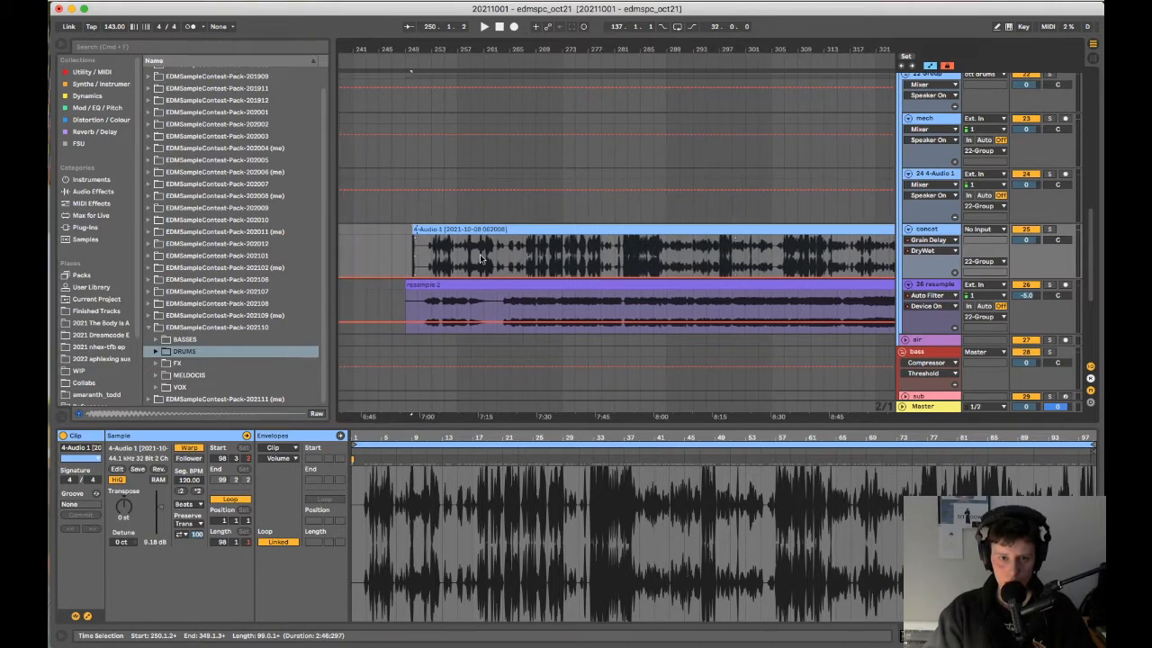
- Solo the concat track and audition its 4-Audio 1 clip from the start and from bars 273, 283, 333 and 335
left_click(1049, 229)
key("space")
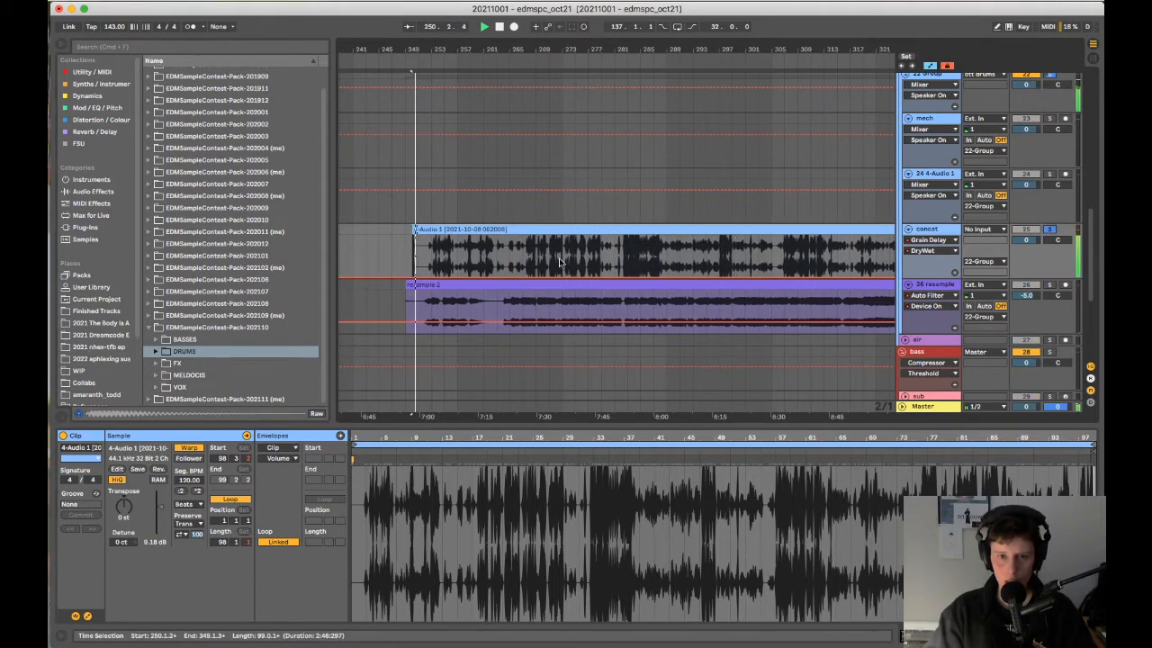
left_click(563, 262)
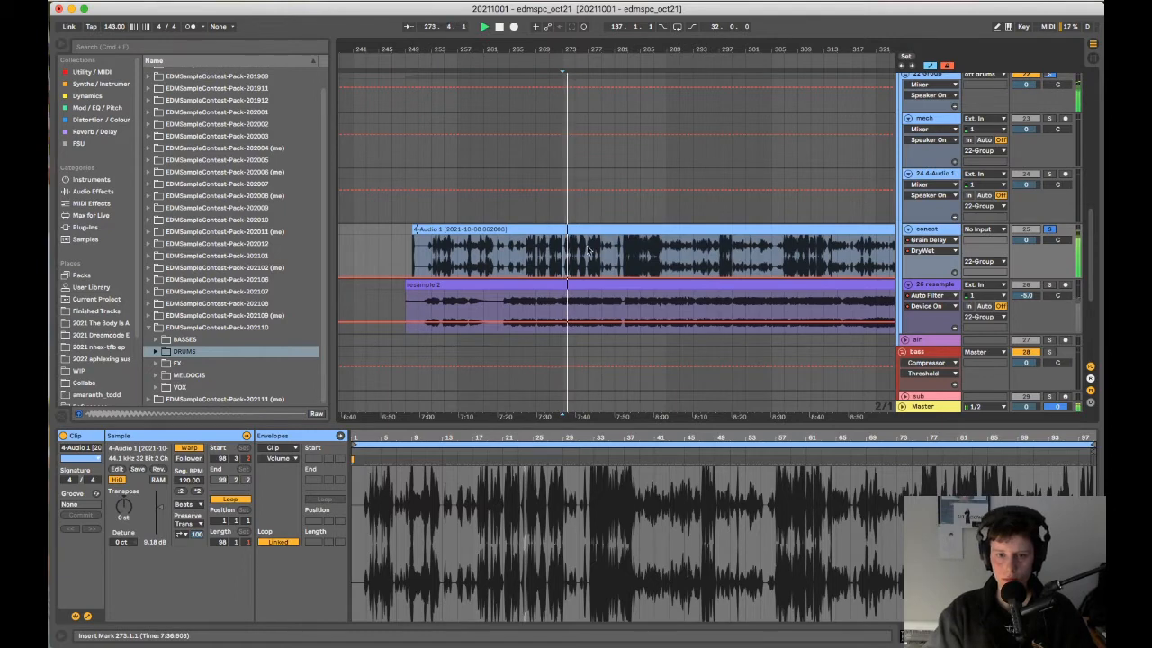
left_click(627, 260)
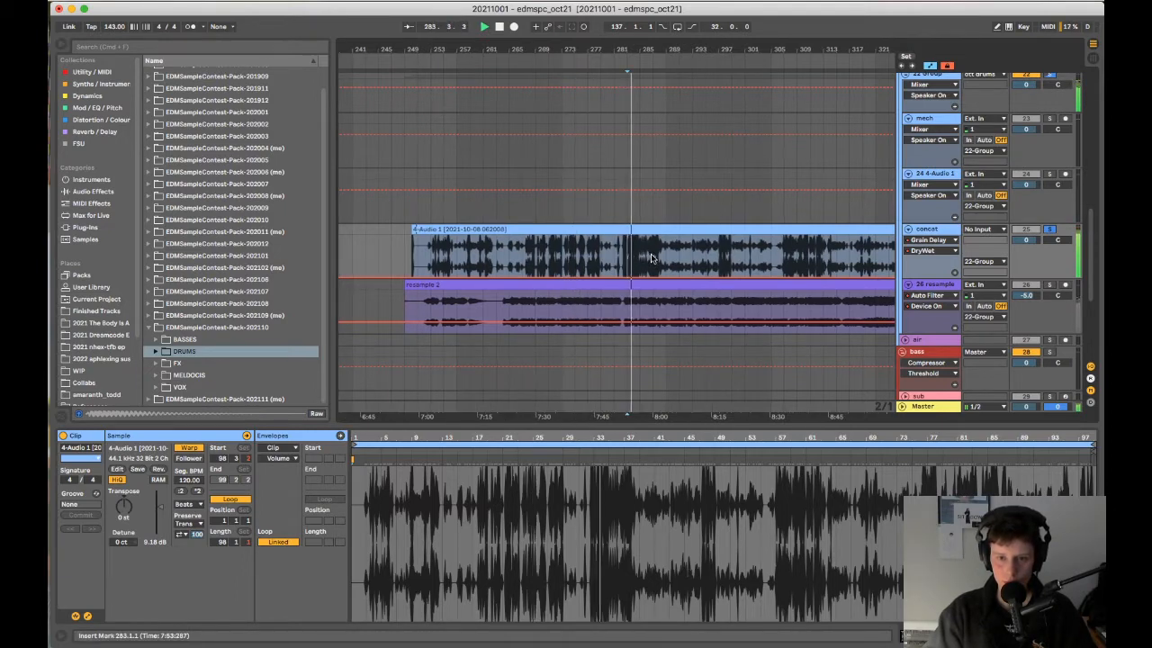
scroll(648, 257, "right", 5)
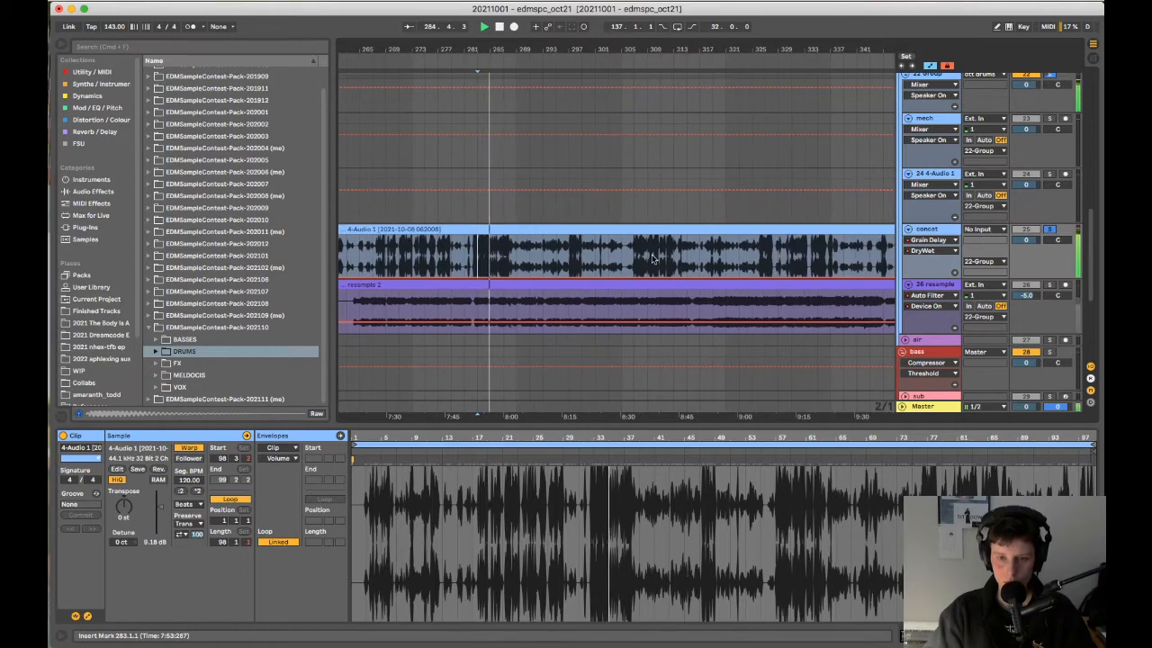
left_click(591, 255)
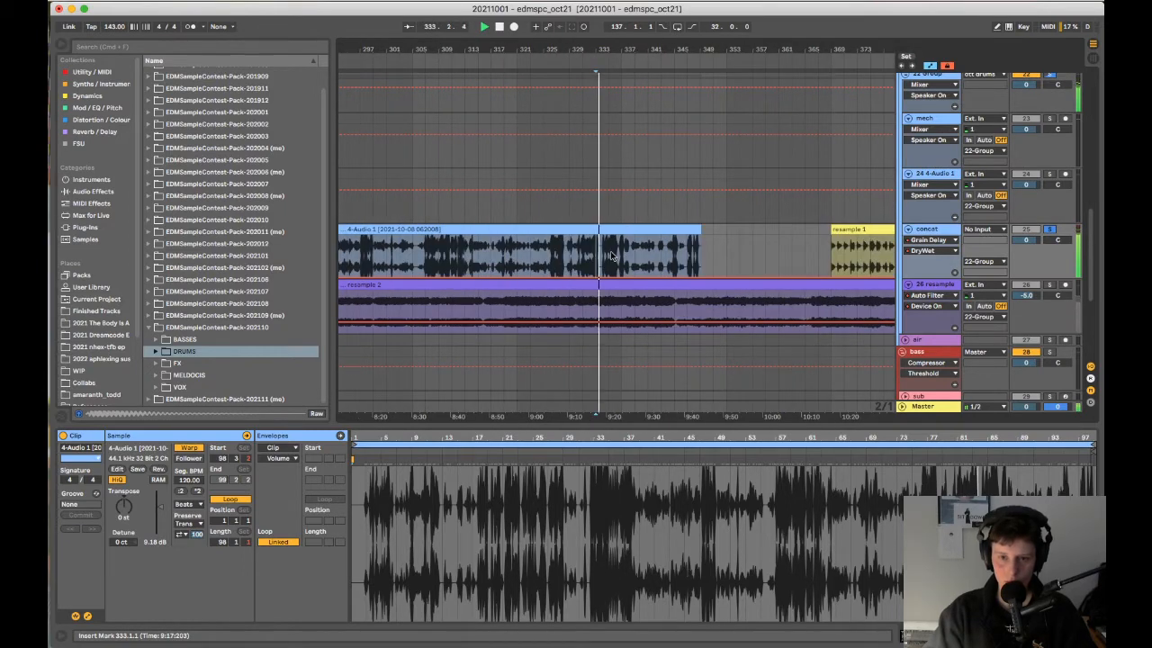
left_click(613, 259)
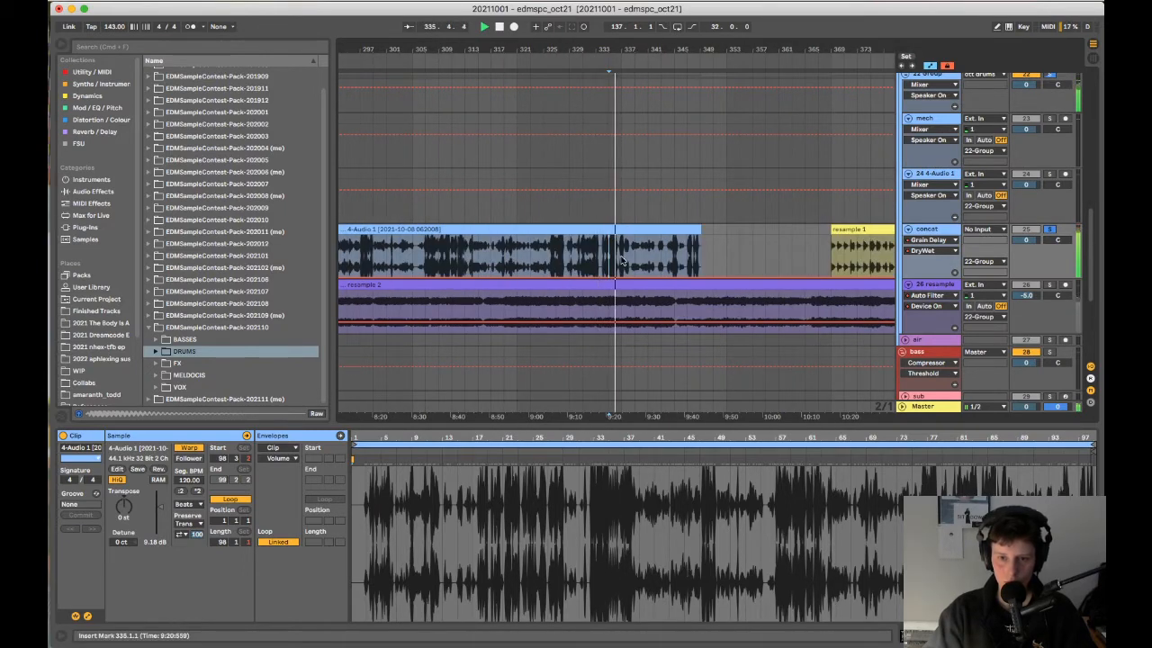
key("space")
- Examine the waveforms of the 4-Audio 1 and resample 1 clips along the concat track
scroll(605, 245, "down", 2)
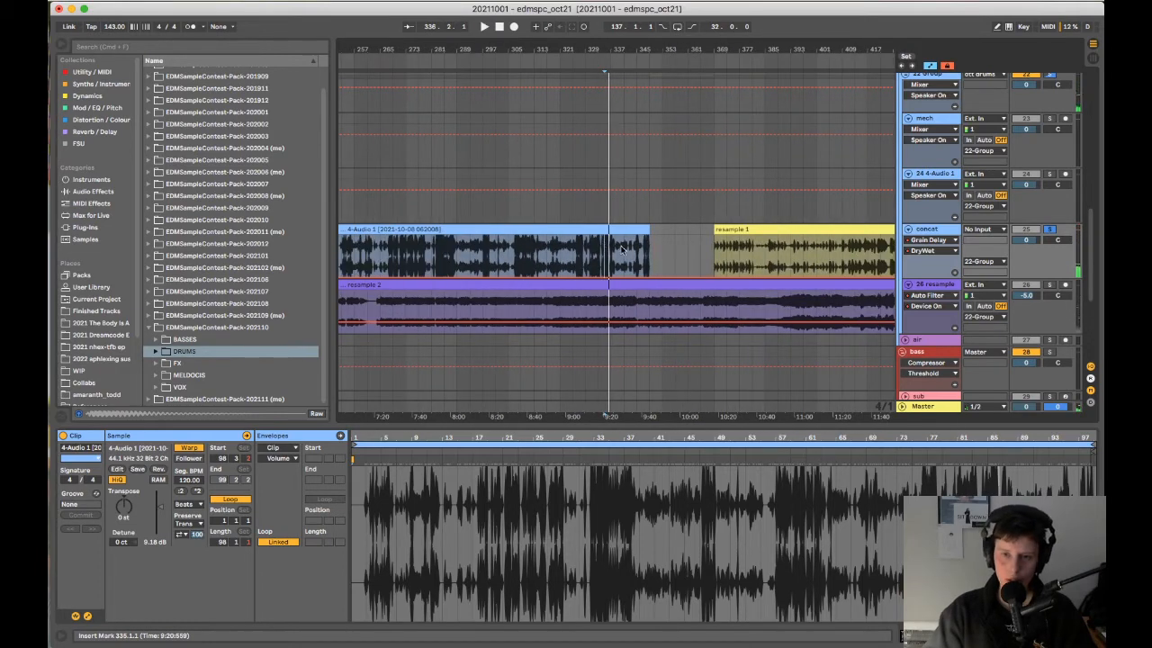
scroll(576, 245, "down", 1)
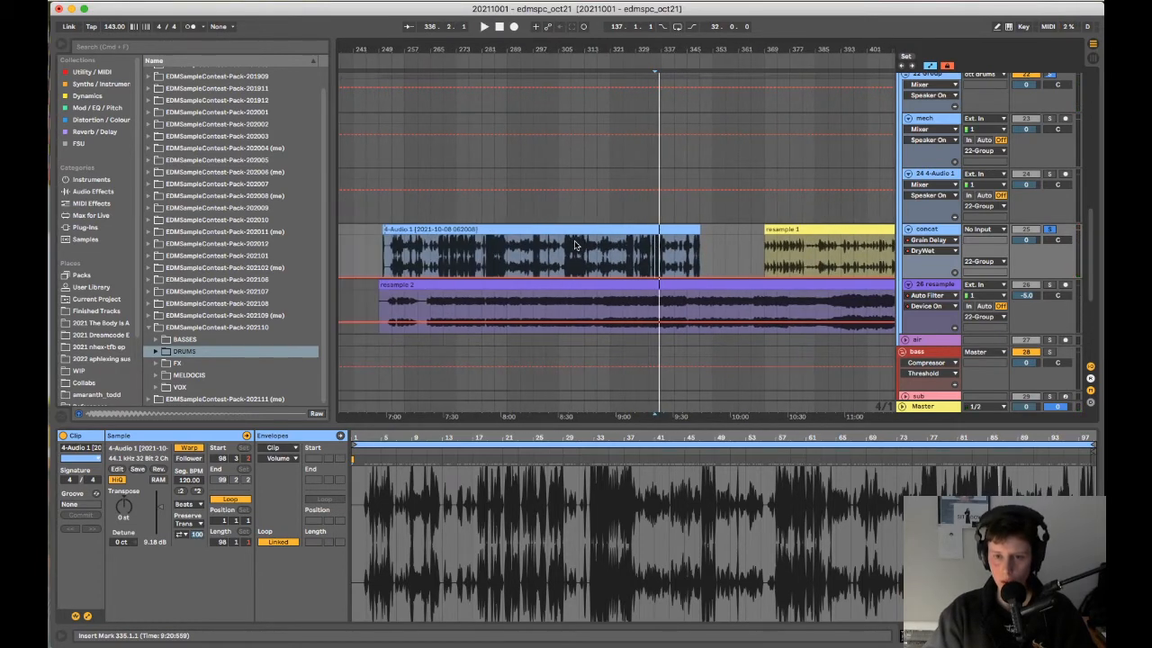
scroll(574, 243, "down", 1)
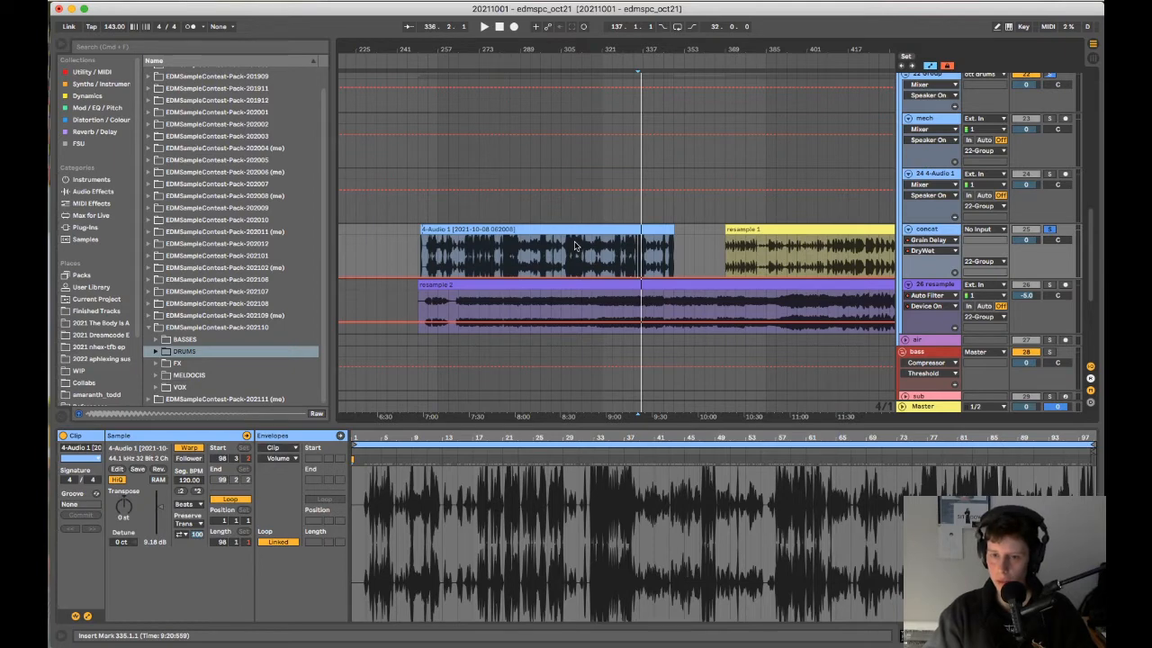
scroll(574, 244, "right", 2)
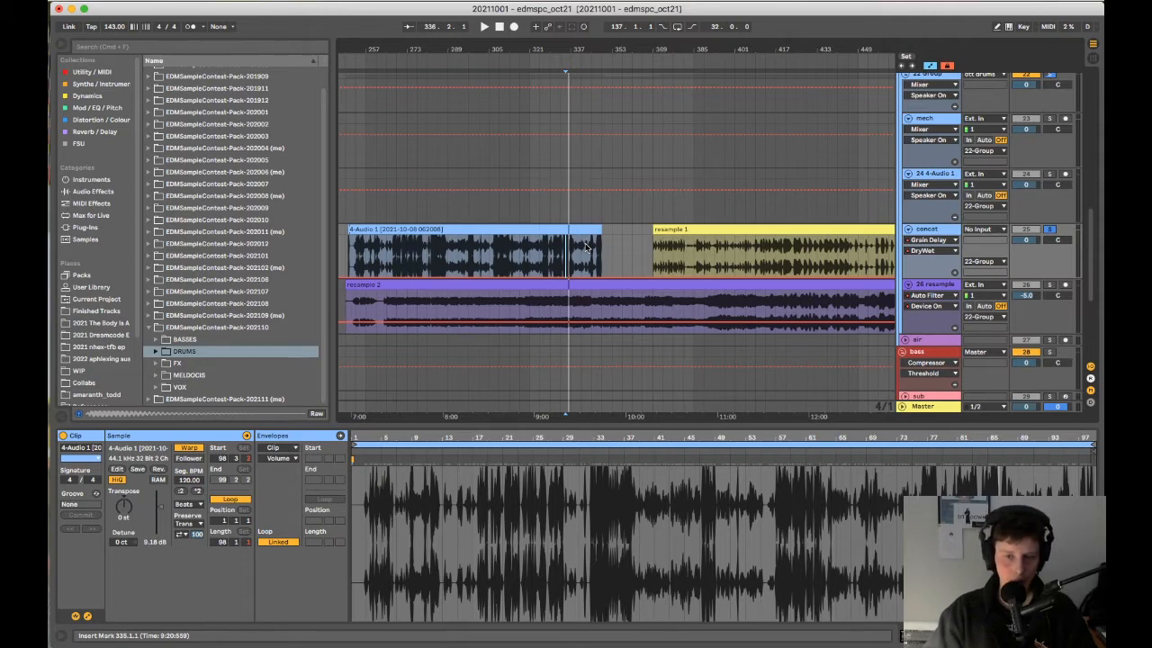
scroll(675, 244, "right", 2)
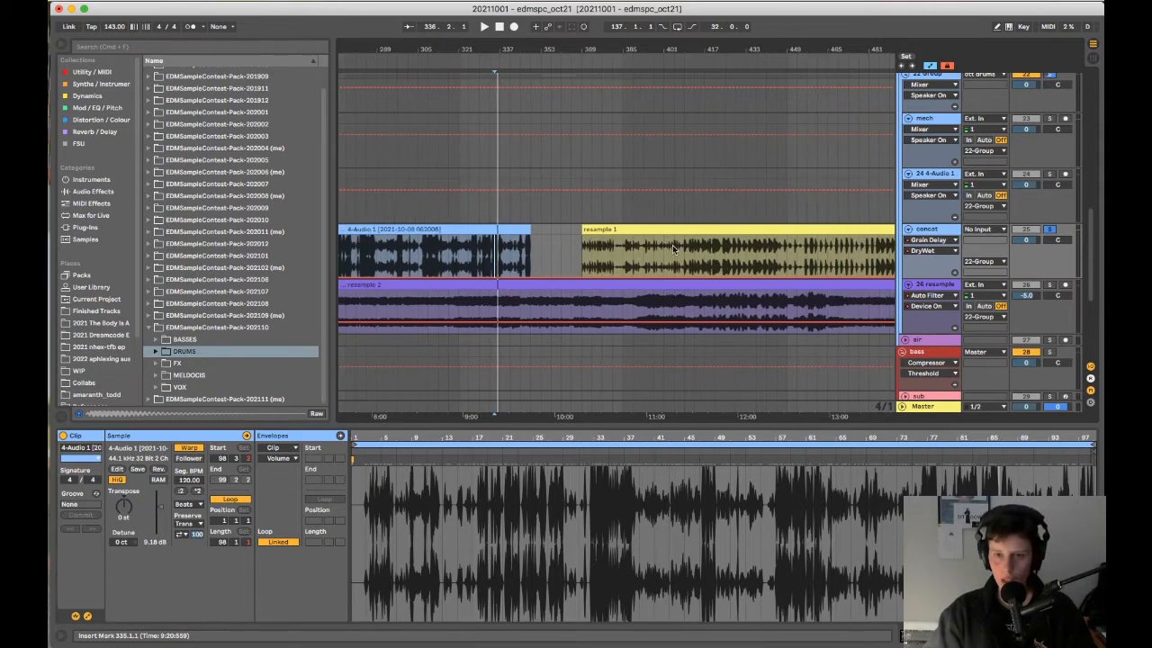
scroll(630, 268, "up", 2)
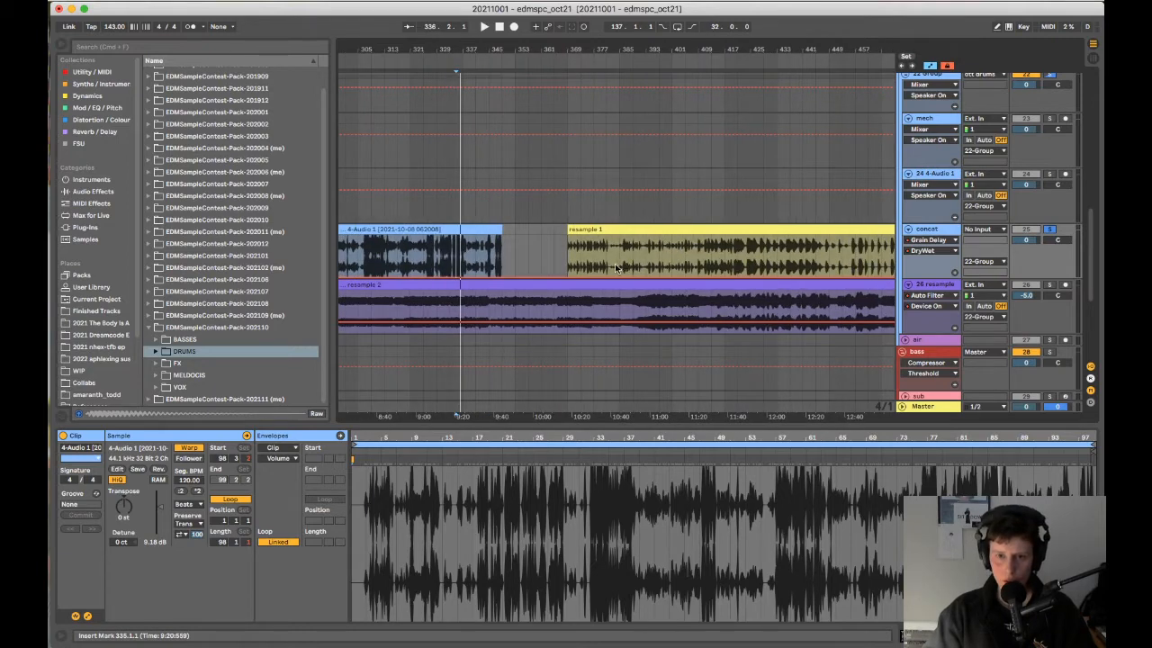
scroll(615, 265, "right", 3)
scroll(709, 257, "down", 2)
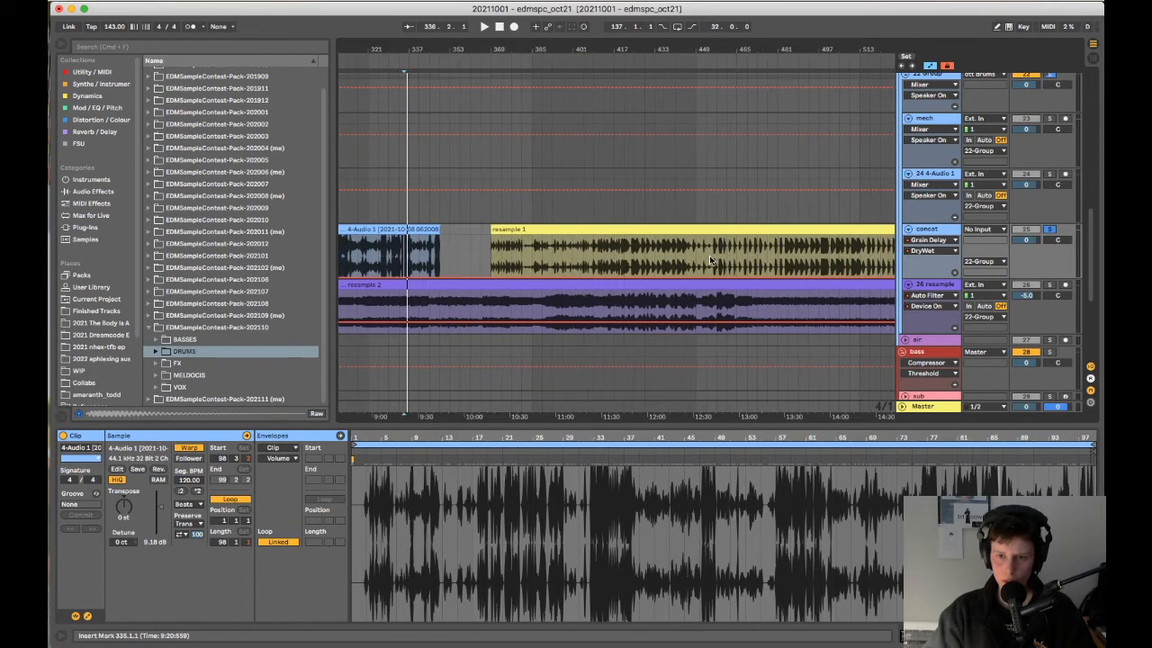
scroll(705, 260, "right", 2)
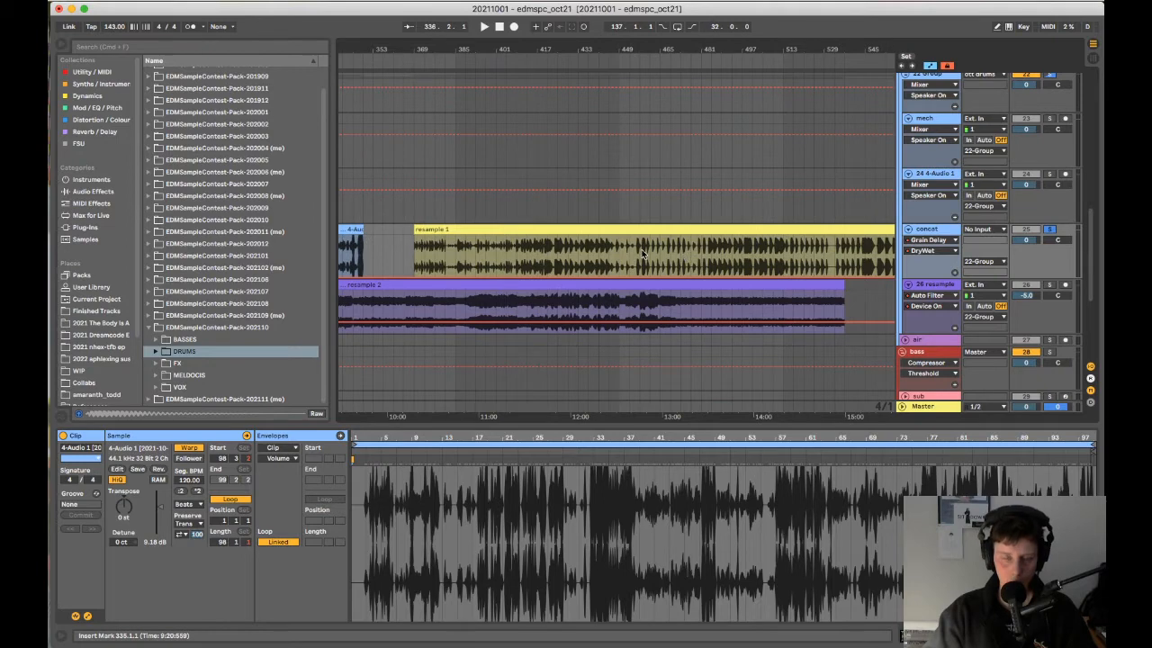
scroll(647, 251, "right", 2)
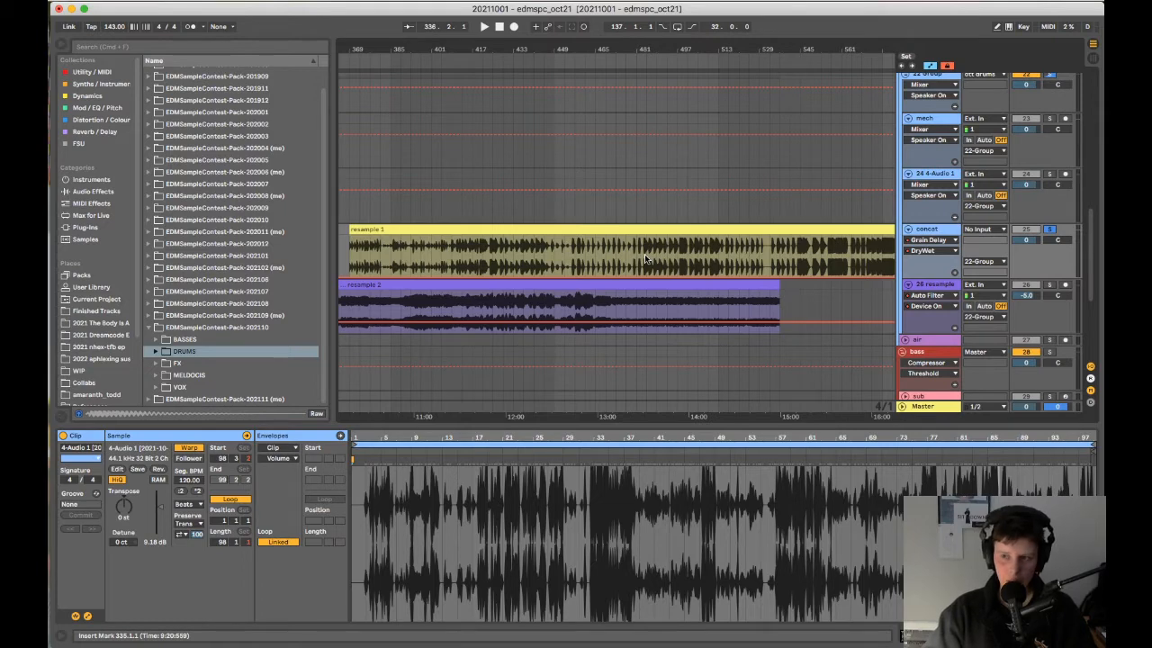
scroll(645, 254, "right", 5)
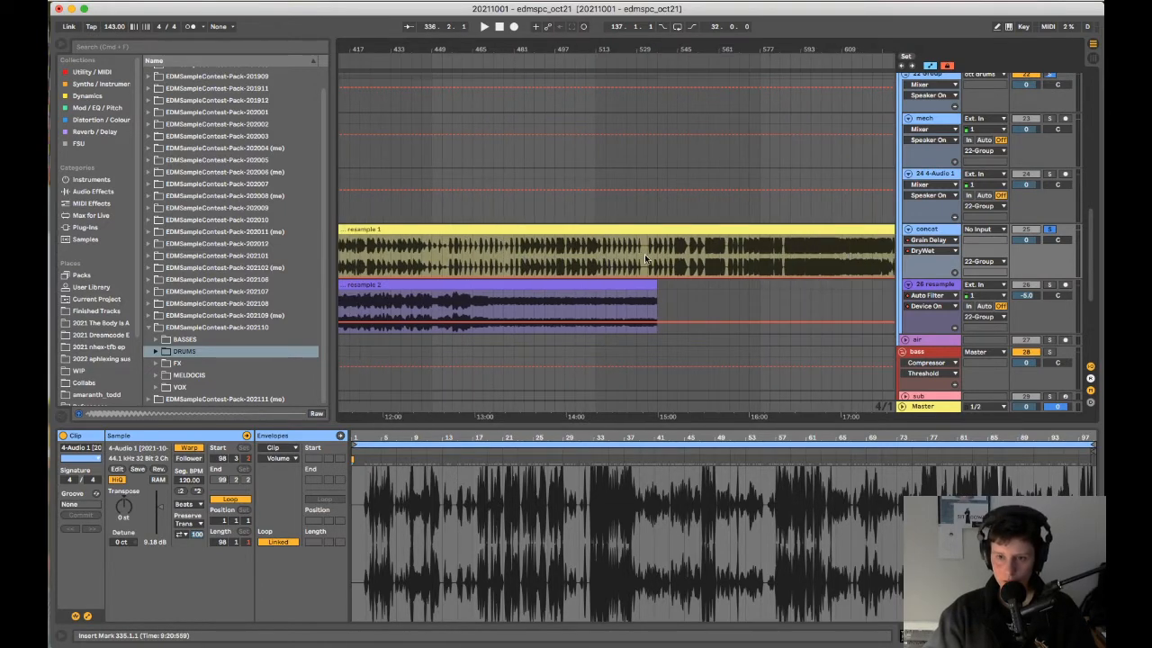
- Place the insert marker at bar 423 inside the resample 1 clip on the concat track
scroll(535, 246, "down", 3)
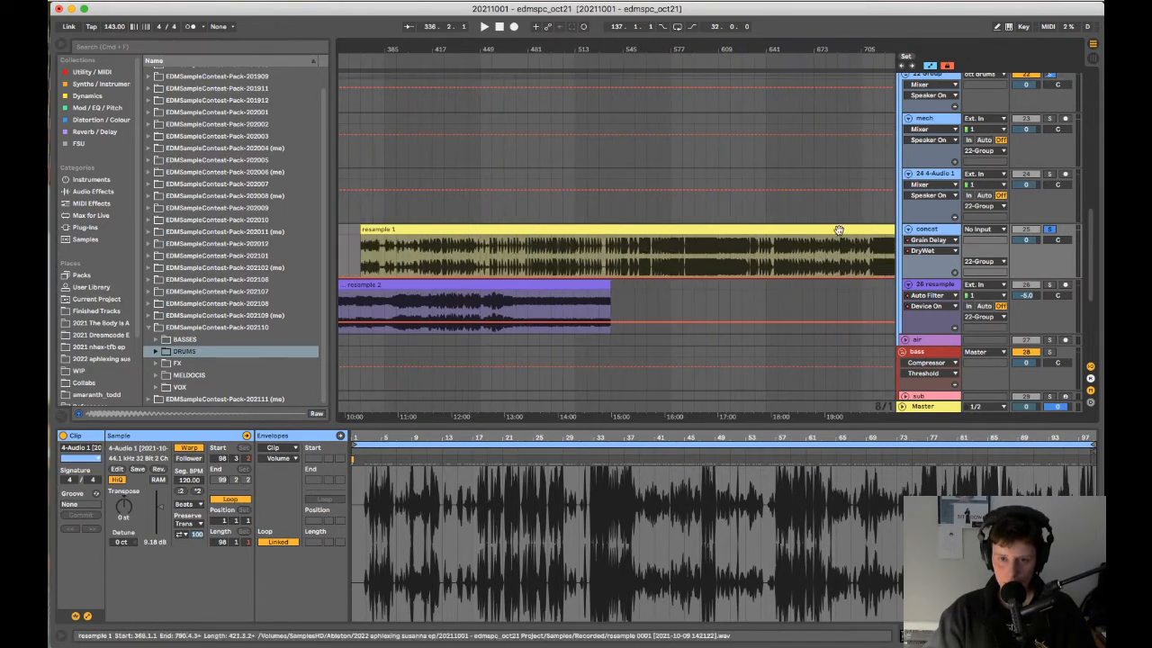
scroll(447, 253, "up", 5)
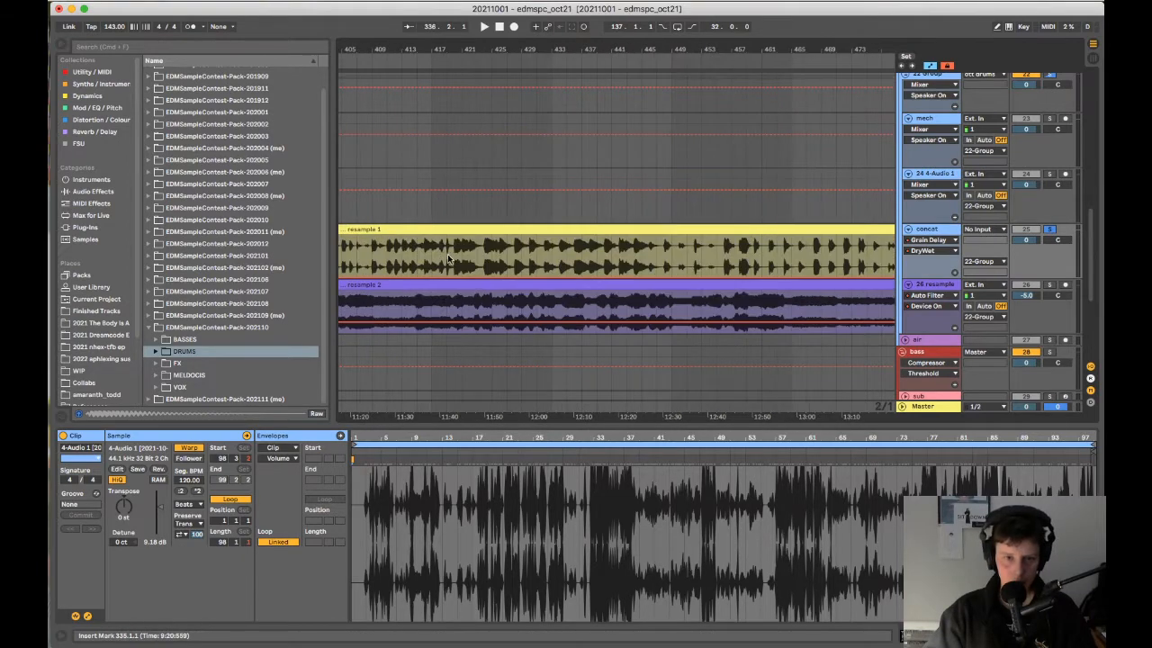
left_click(498, 253)
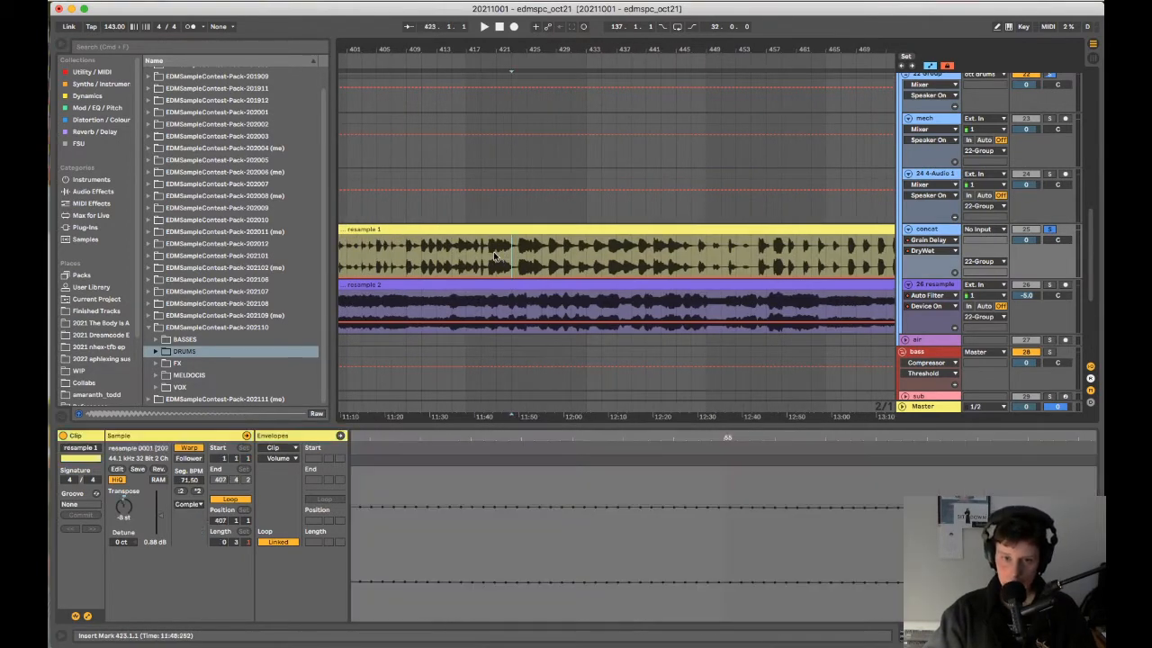
- Audition the resample 1 clip on the concat track from bars 423, 427, 439 and 489
key("space")
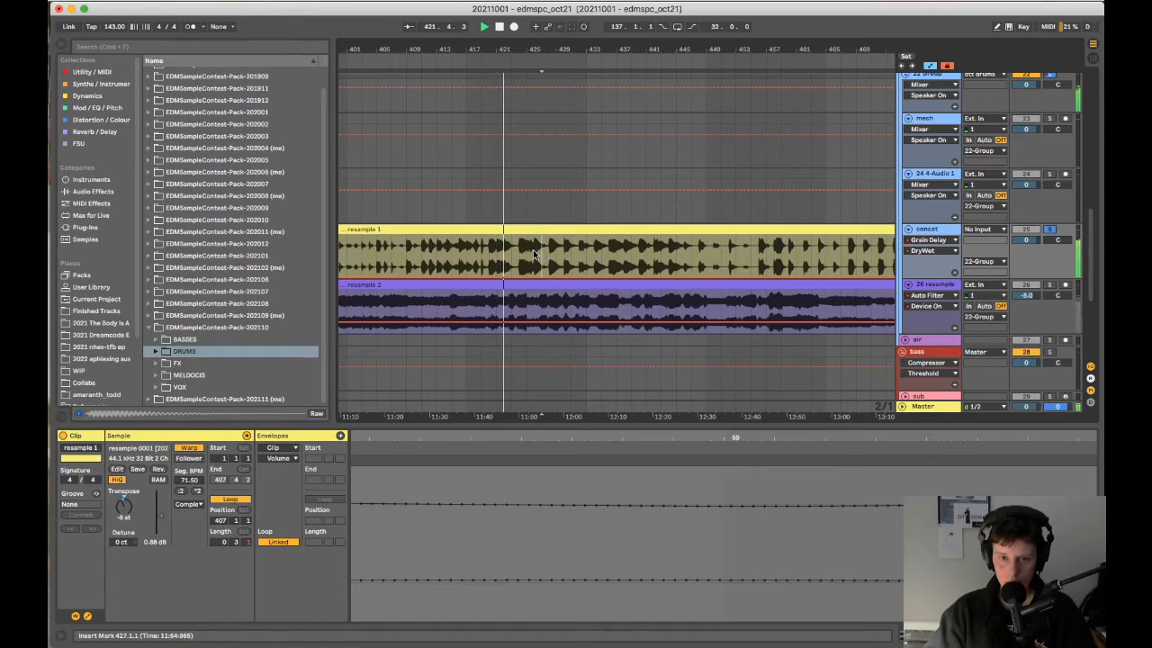
left_click(542, 259)
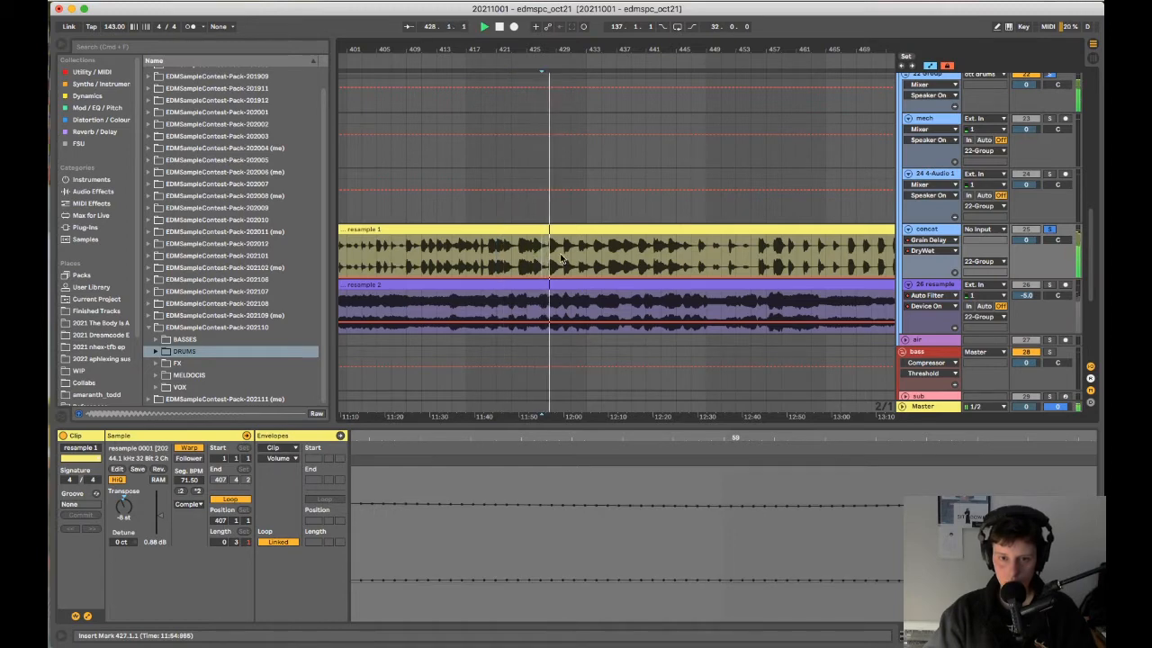
left_click(633, 260)
scroll(637, 260, "down", 2)
scroll(644, 258, "right", 3)
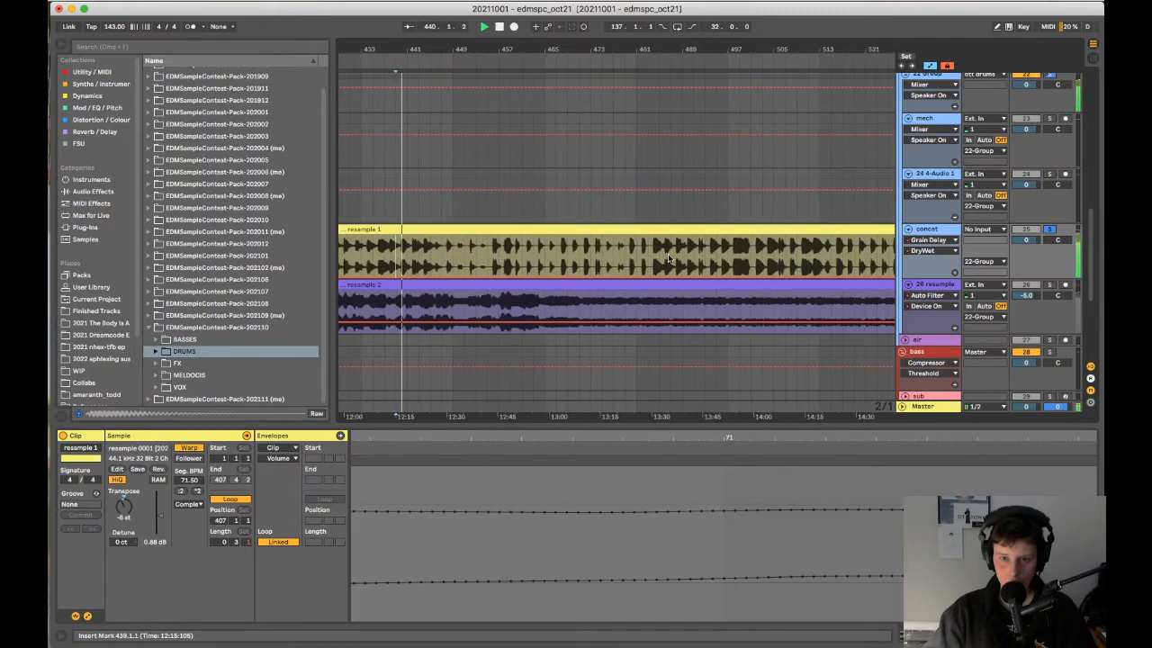
left_click(677, 249)
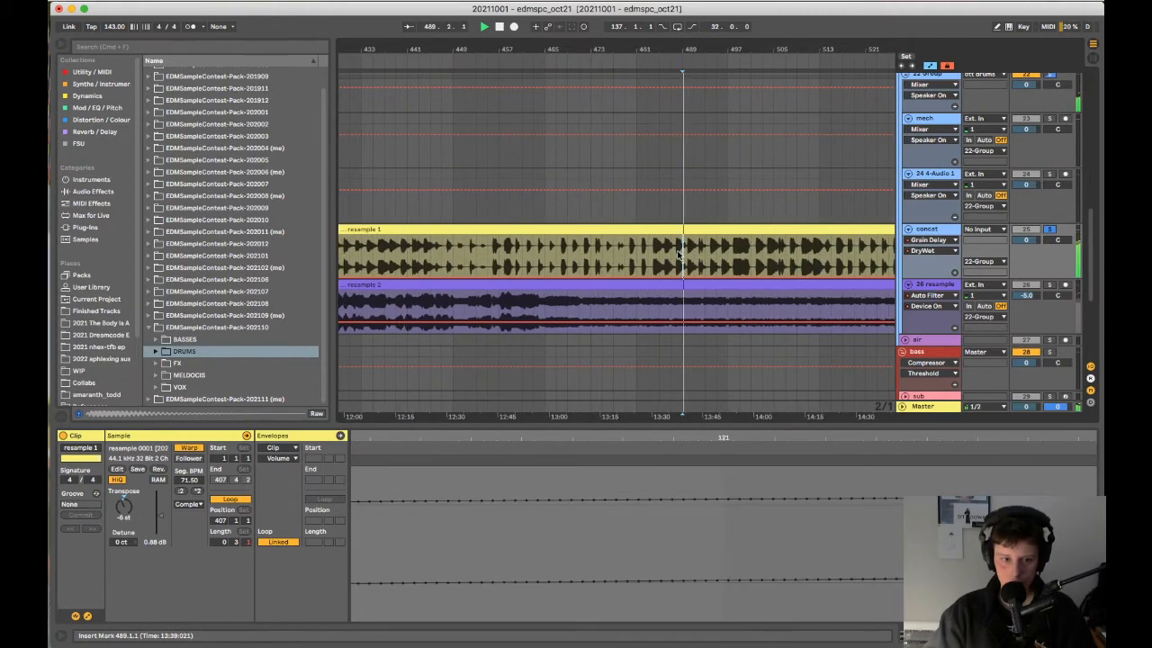
- Set the resample 1 clip's transpose to 0 st and audition it from its start
left_click(663, 225)
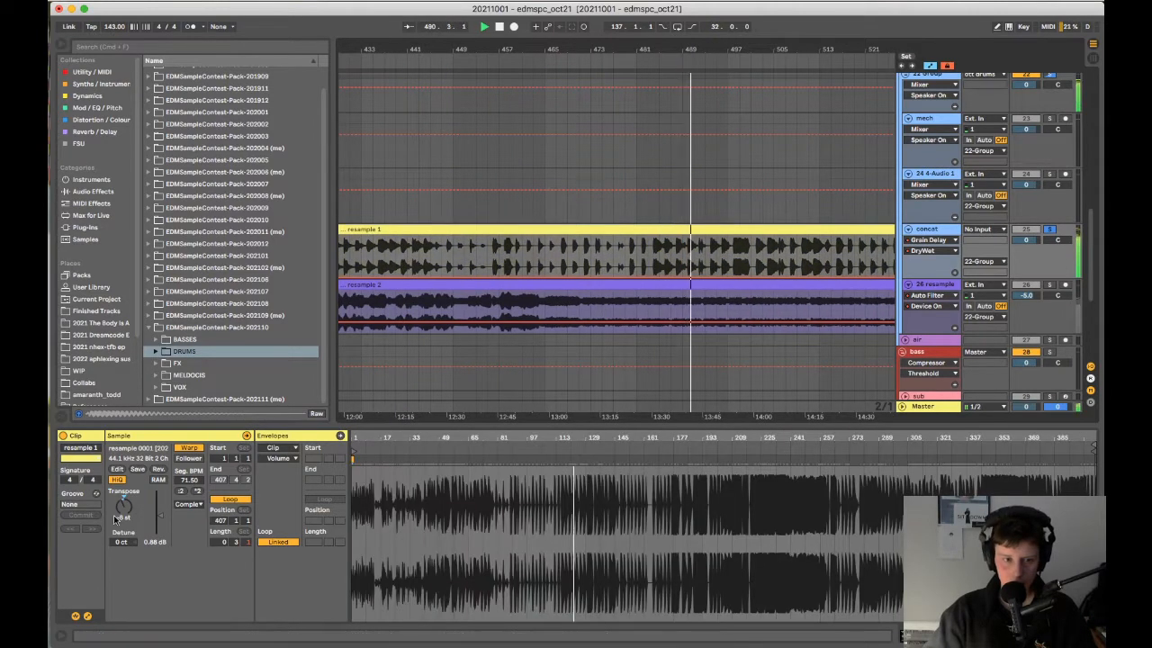
key("space")
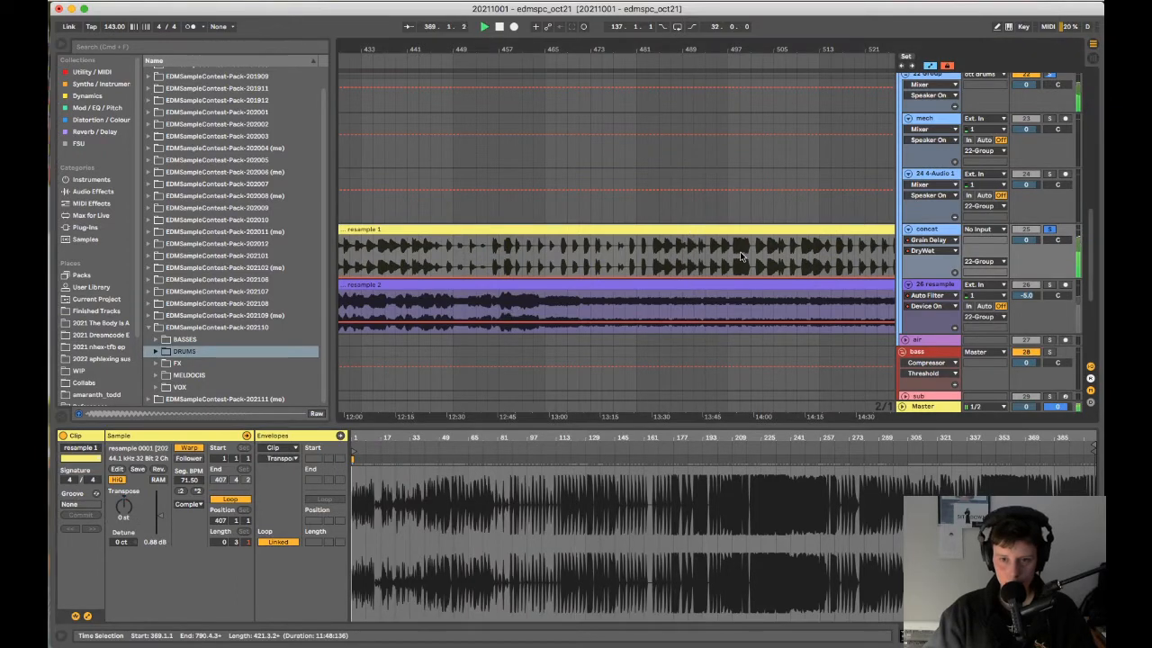
key("space")
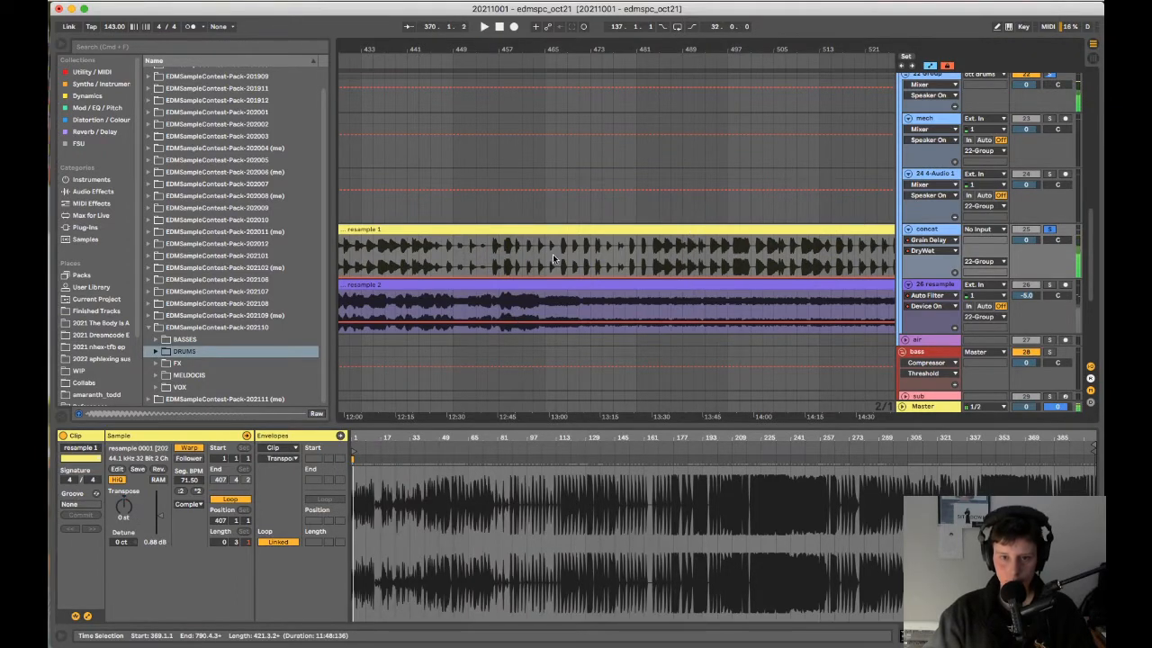
- Look over the 4-Audio 1, resample 1 and resample 2 clips and their placement after the arrangement's end marker
scroll(553, 253, "down", 5)
scroll(567, 261, "left", 3)
scroll(580, 261, "left", 3)
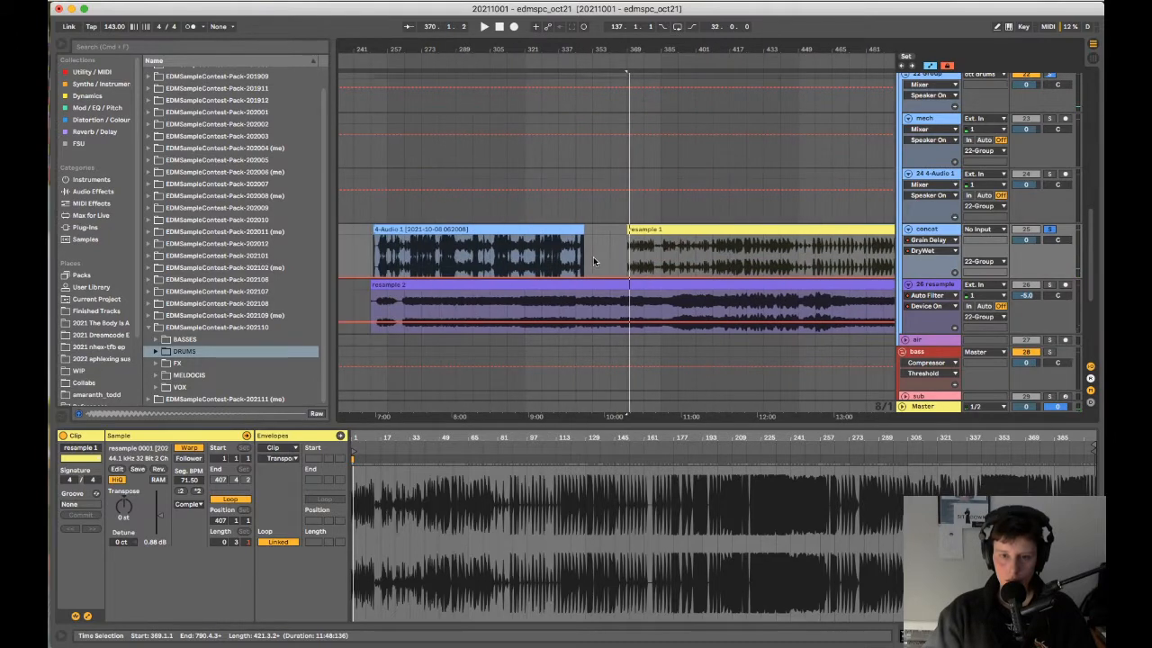
scroll(592, 255, "down", 2)
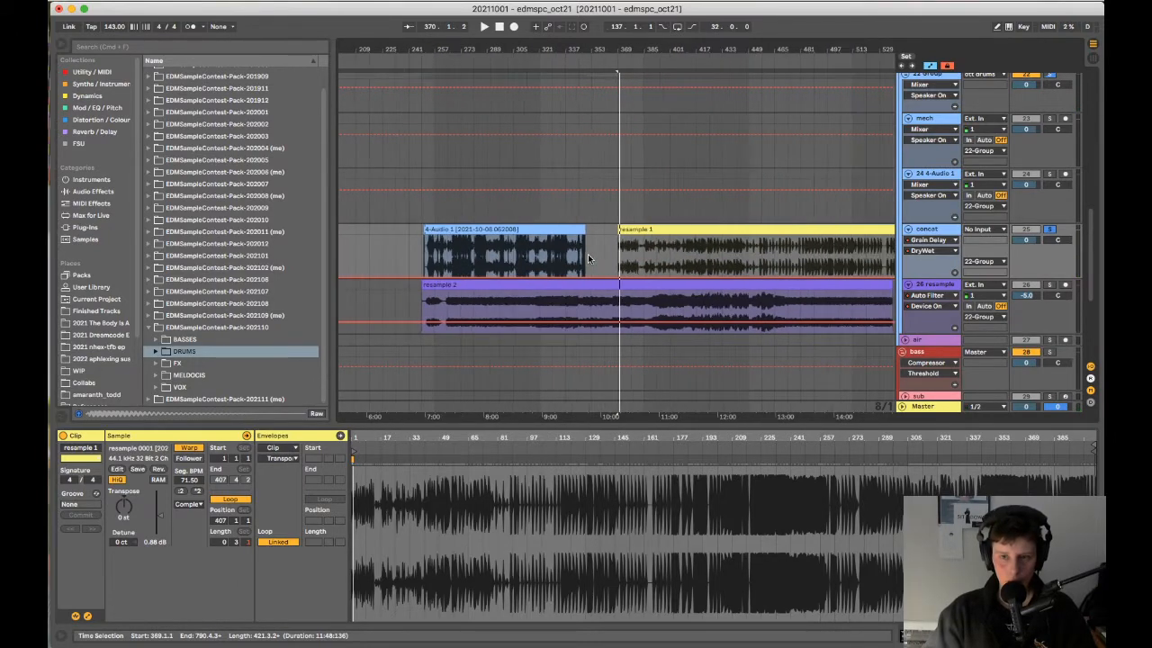
scroll(588, 253, "left", 1)
scroll(576, 228, "down", 2)
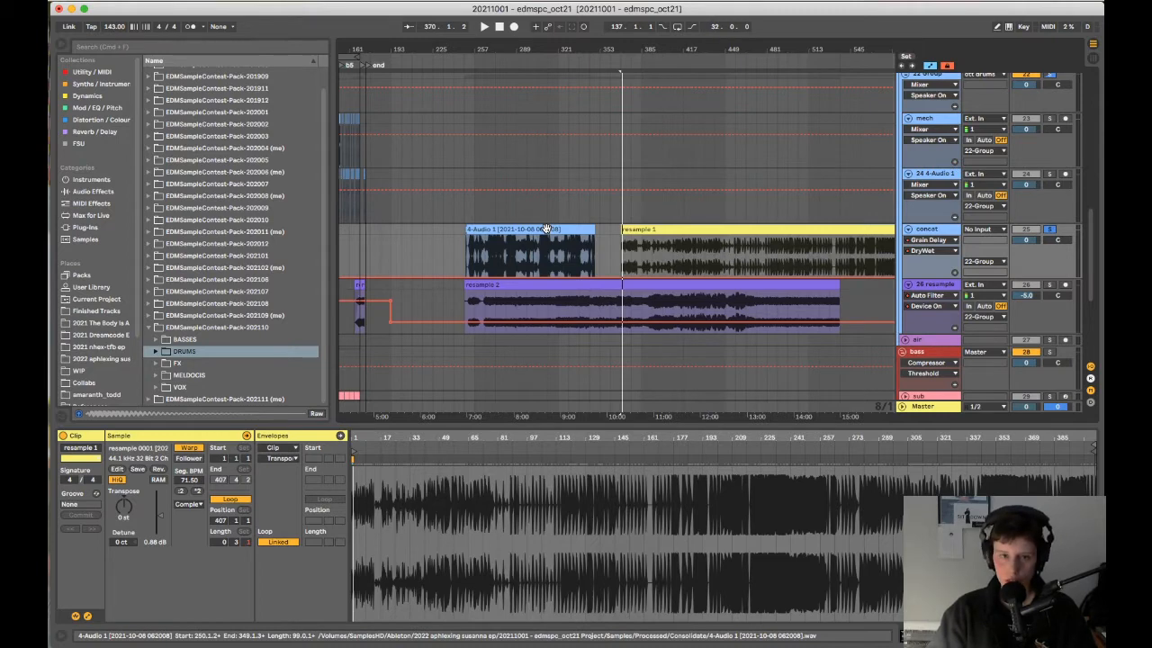
scroll(542, 232, "left", 5)
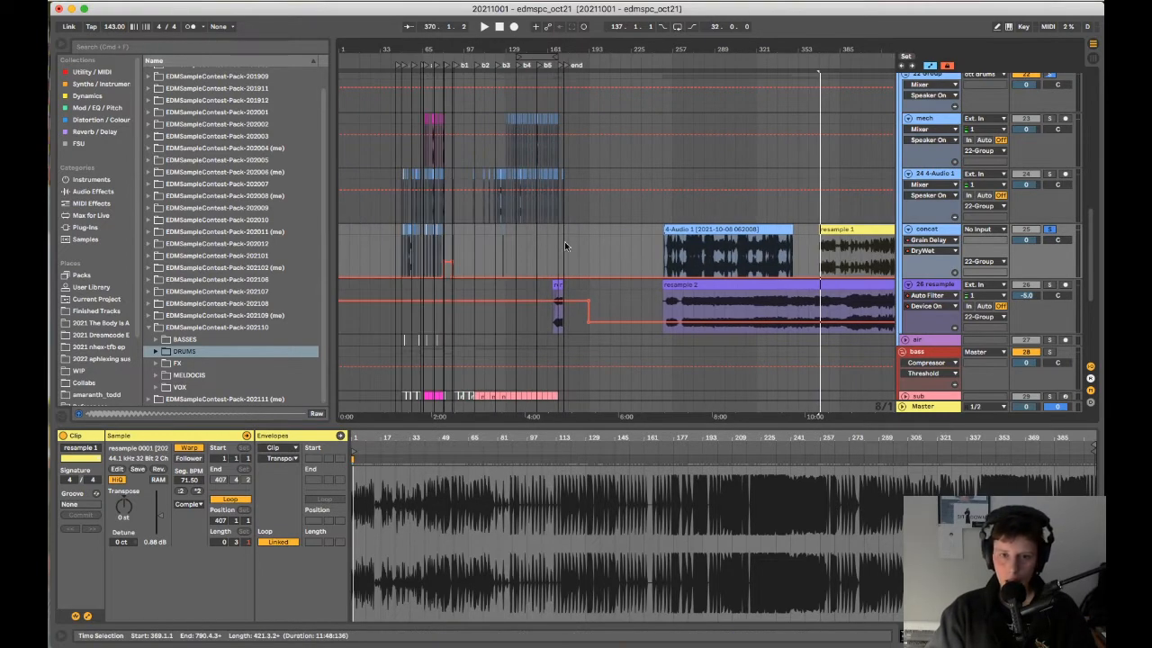
- Browse the 202110 pack's DRUMS and KICKS folders, preview Cymatics - Dawn Kick 2 - D#.wav and Kick - NarcoWave.wav, and collapse the pack
left_click(157, 351)
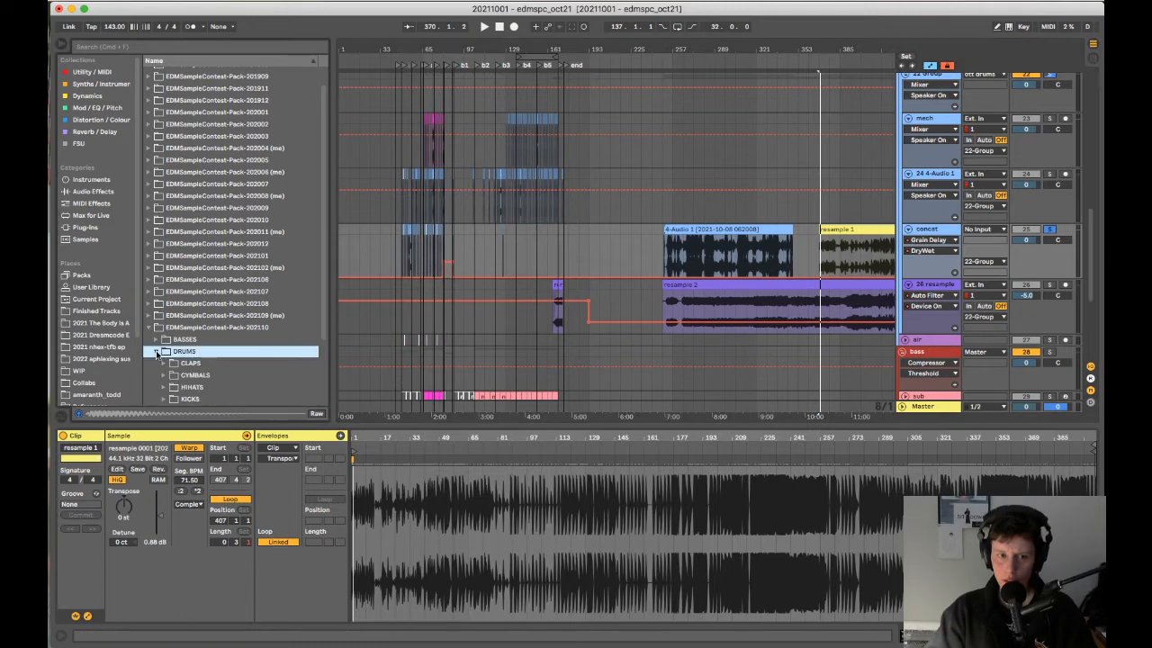
scroll(184, 333, "down", 3)
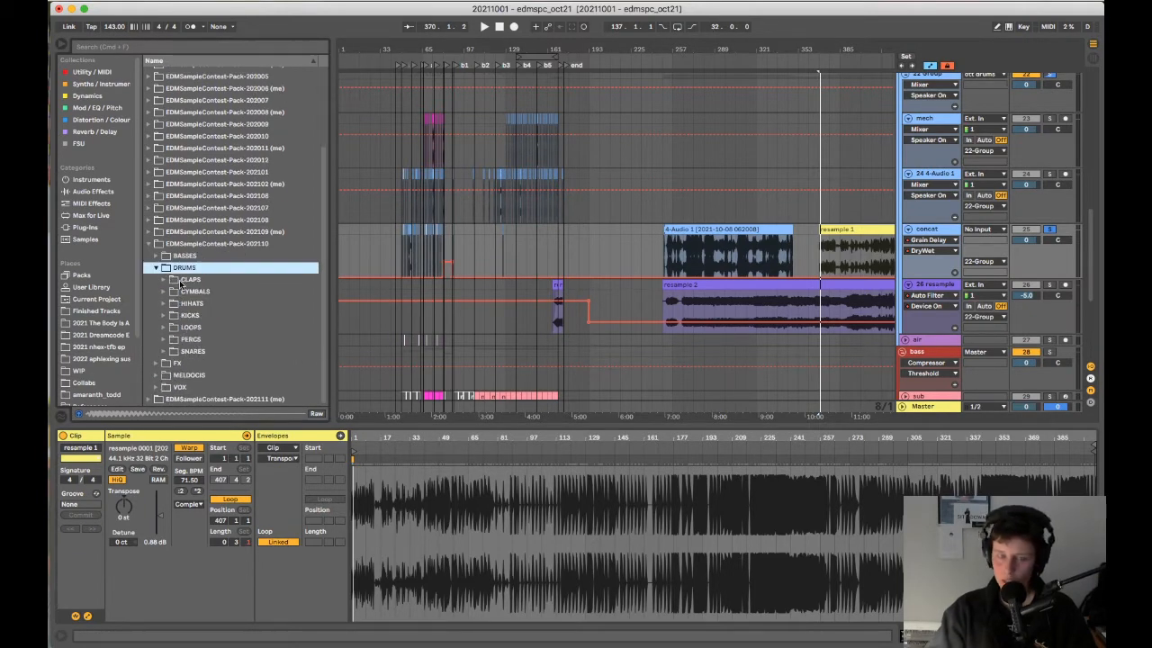
left_click(163, 315)
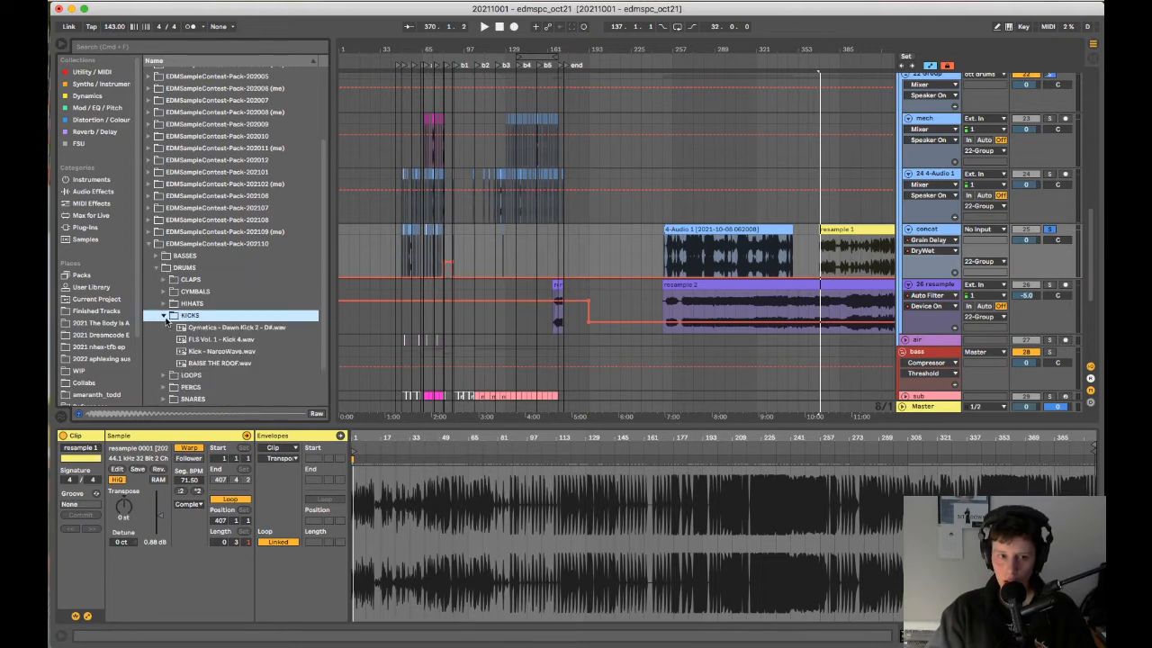
left_click(252, 329)
left_click(281, 352)
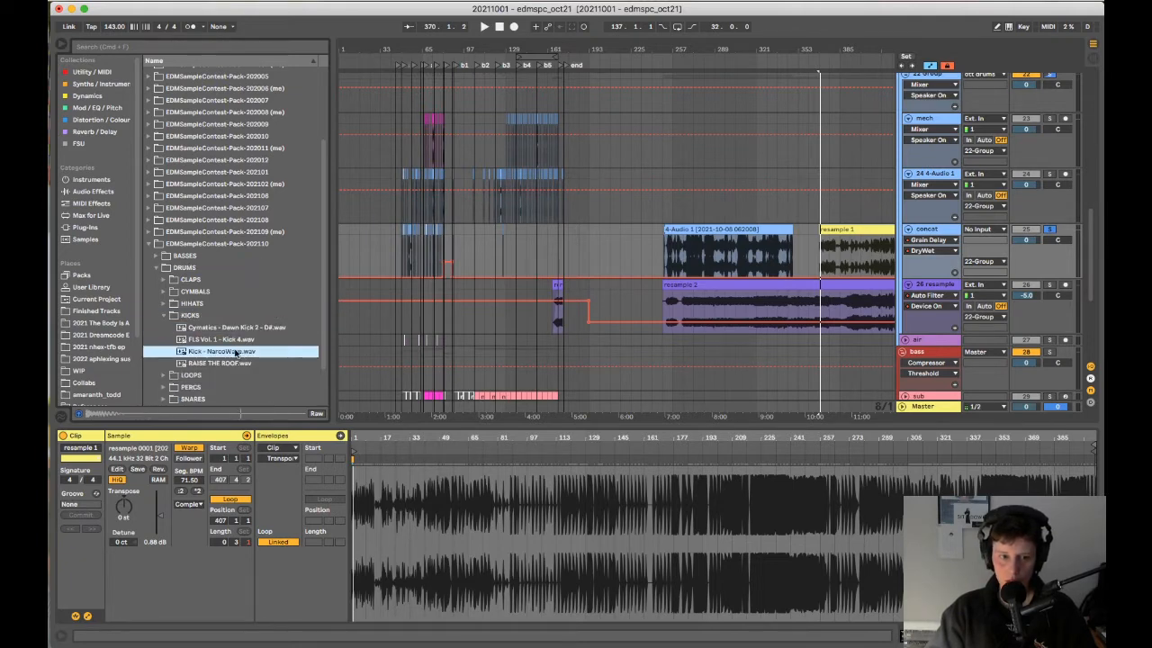
left_click(166, 315)
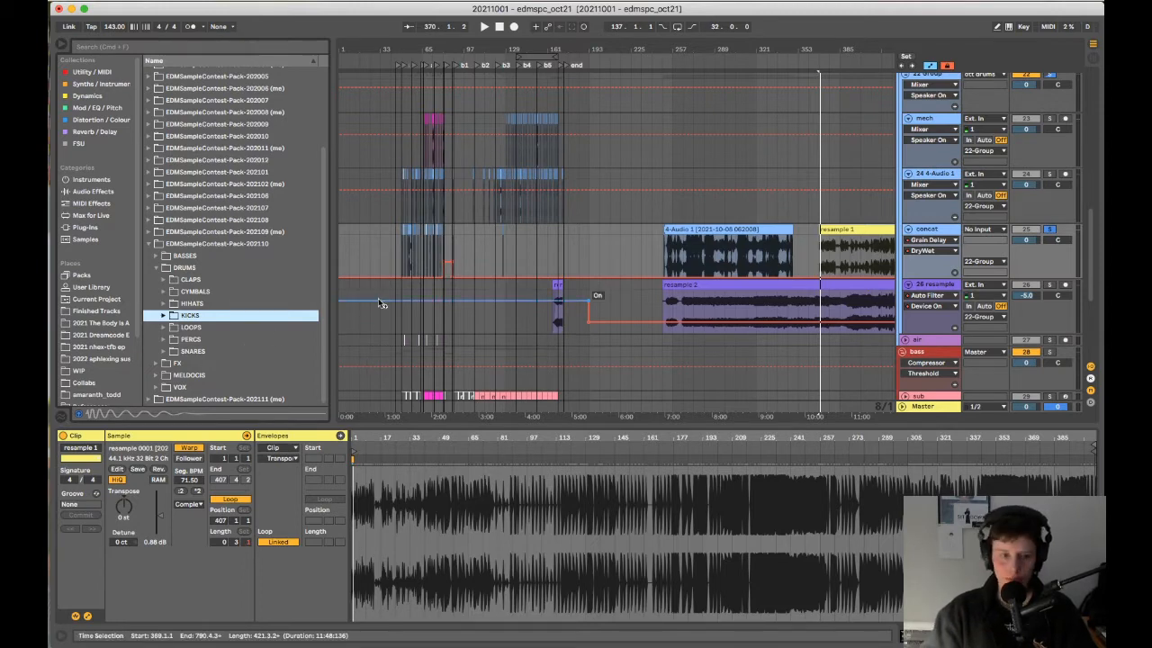
left_click(149, 245)
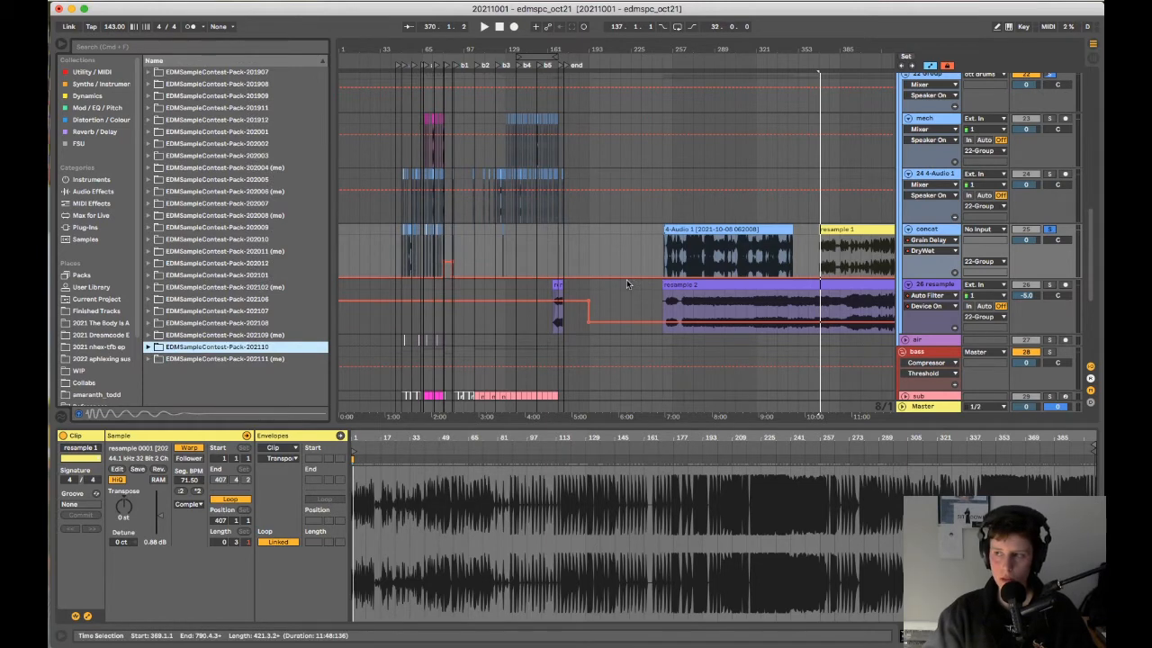
- Solo the 11 Cymatics track in the ott drums group
scroll(404, 288, "up", 3)
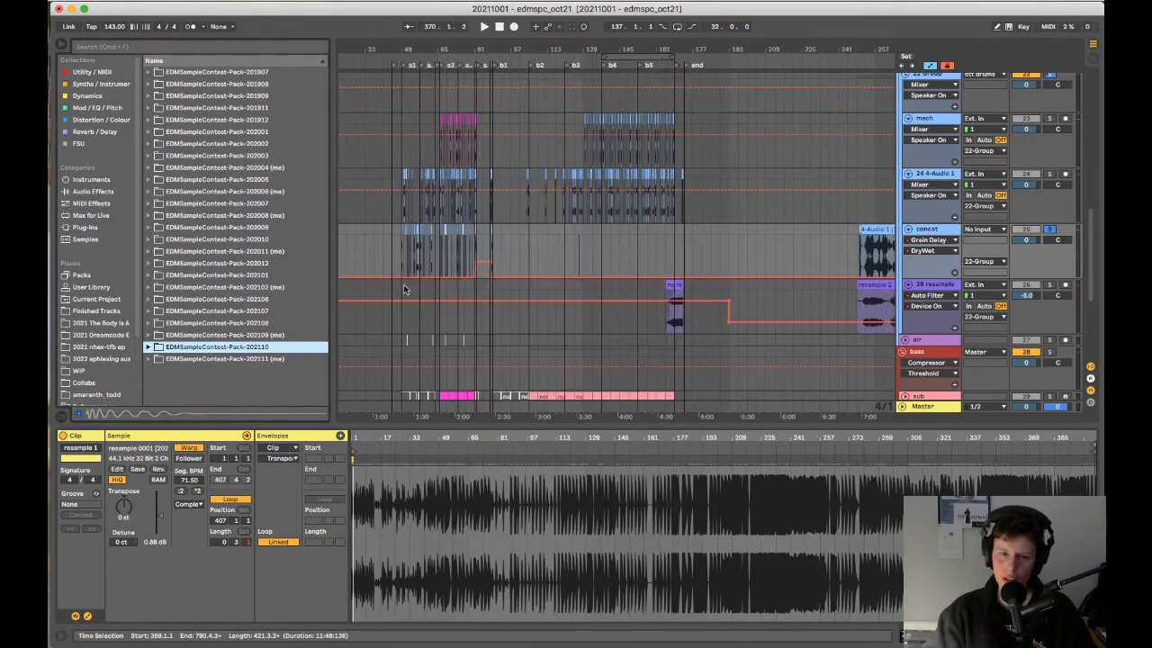
scroll(410, 294, "up", 3)
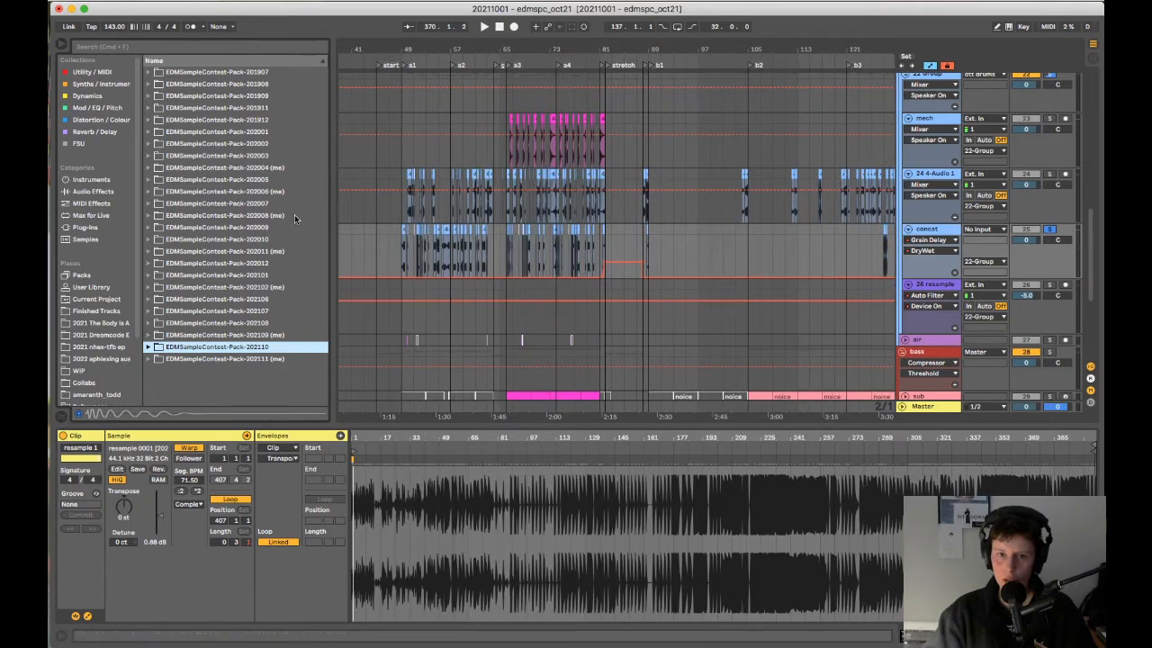
scroll(524, 282, "left", 3)
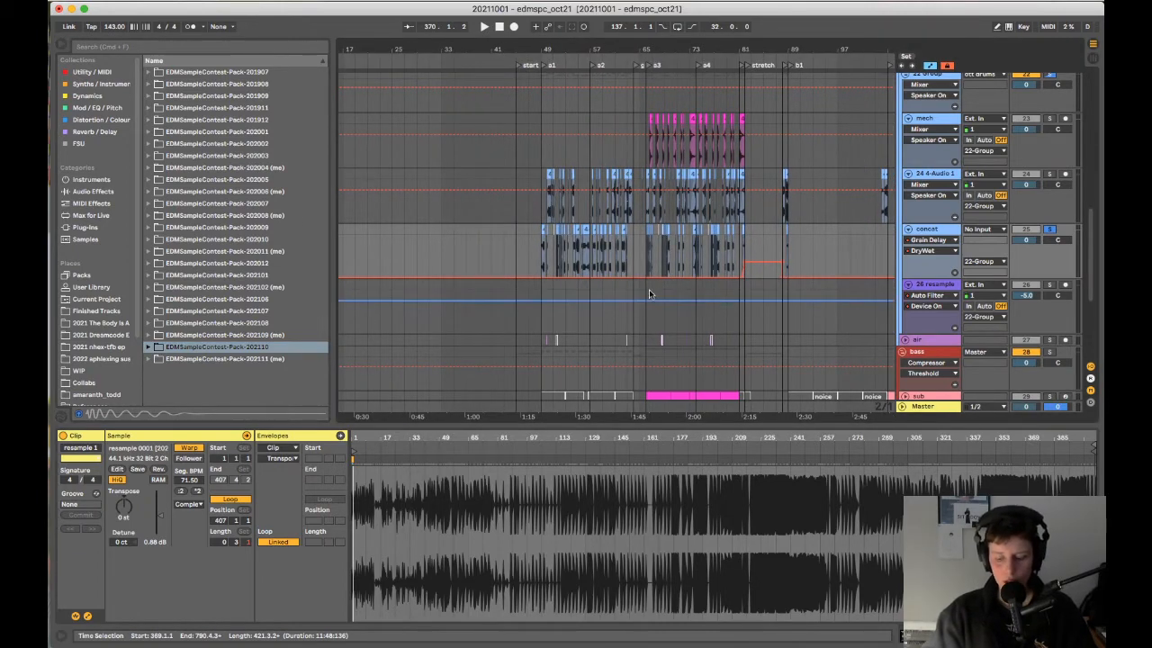
scroll(633, 272, "up", 2)
scroll(633, 275, "up", 6)
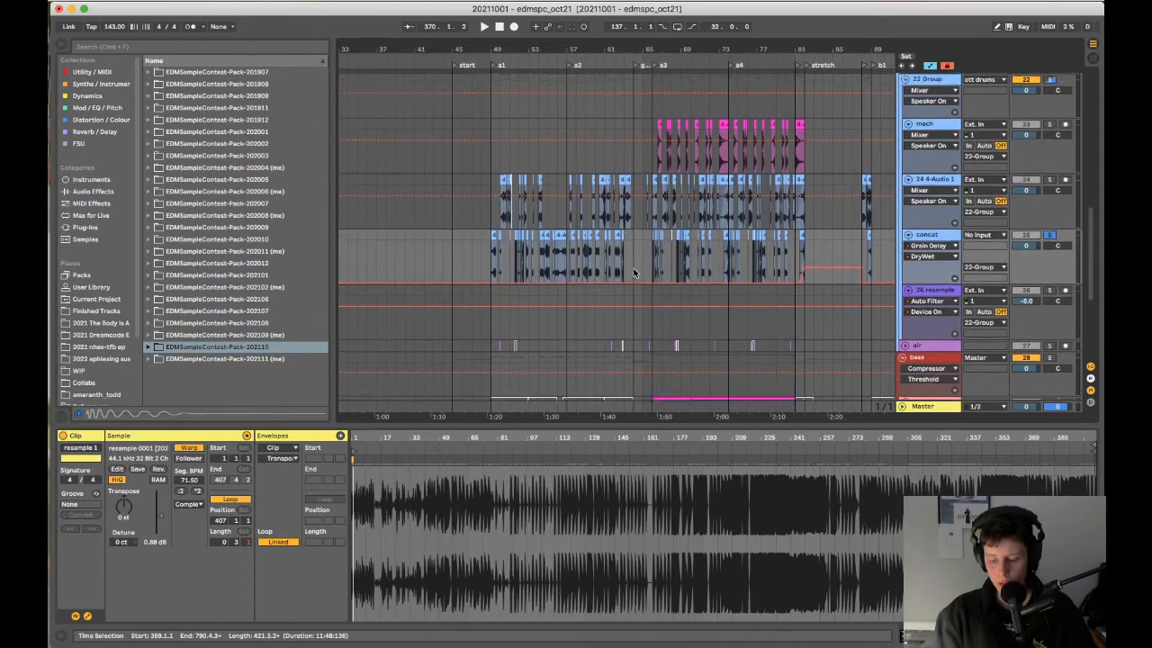
scroll(633, 281, "up", 3)
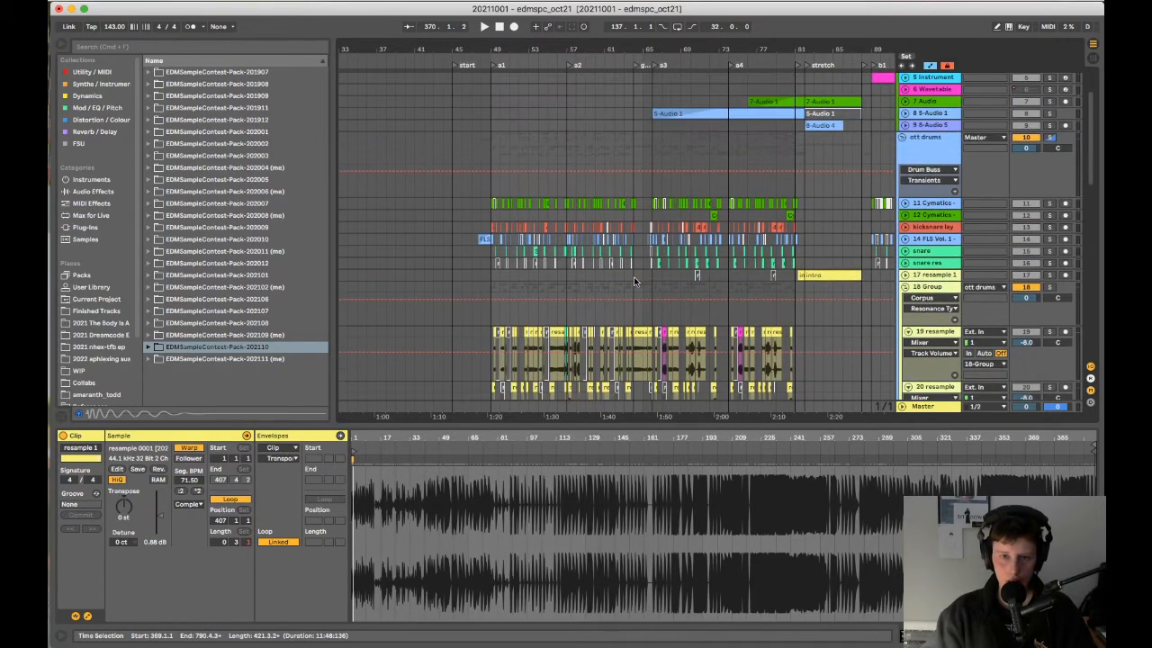
scroll(528, 255, "up", 2)
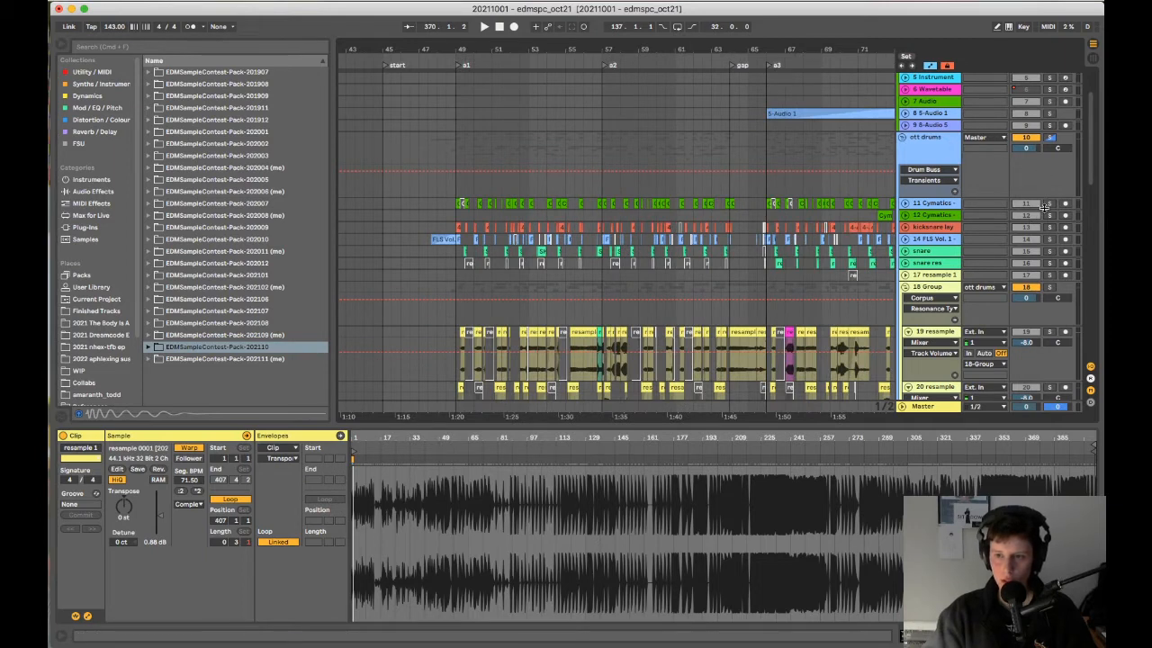
left_click(1047, 204)
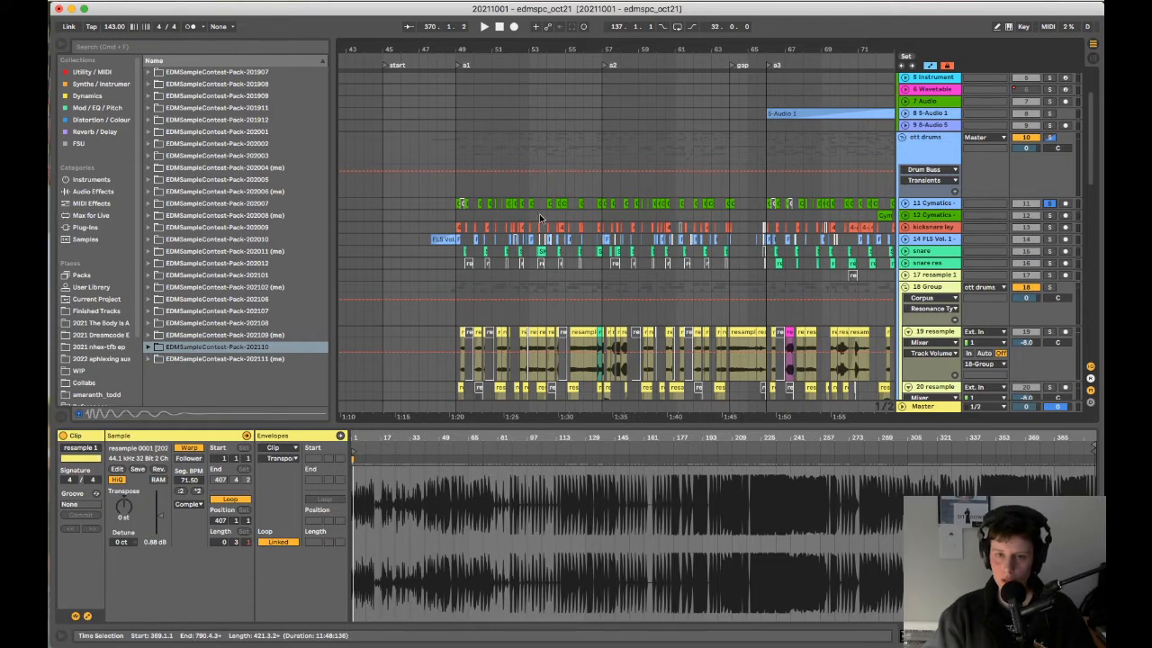
- Unfold the 11 Cymatics and kicksnare lay tracks and inspect their clips in section a1
scroll(458, 214, "up", 4)
left_click(906, 203)
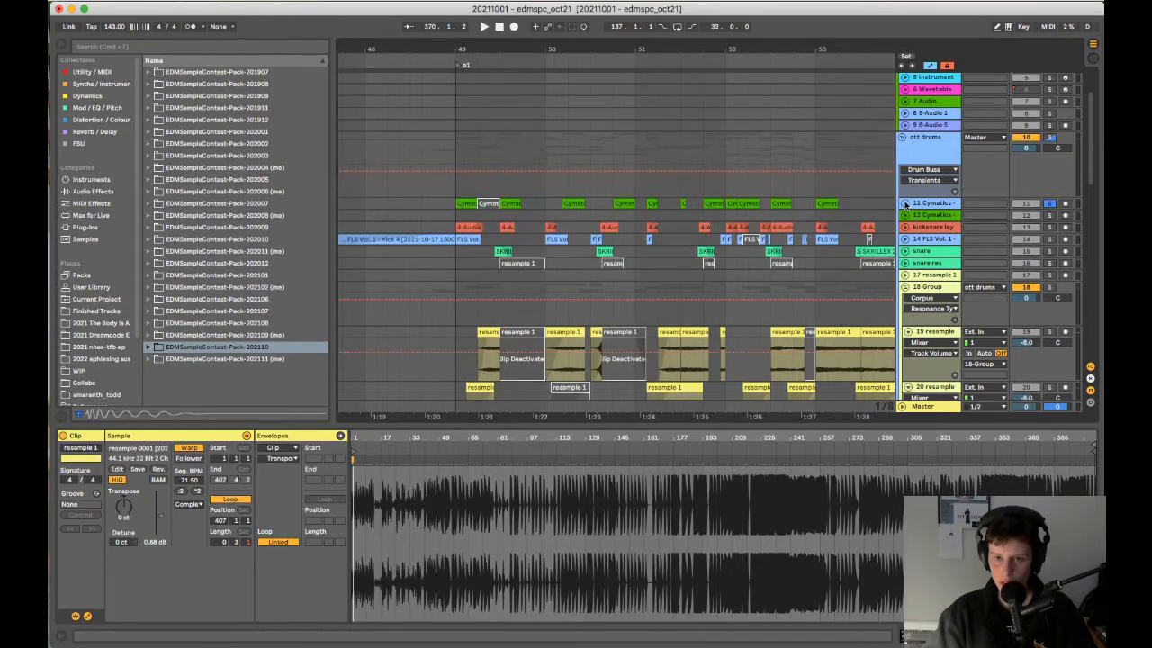
scroll(585, 227, "up", 3)
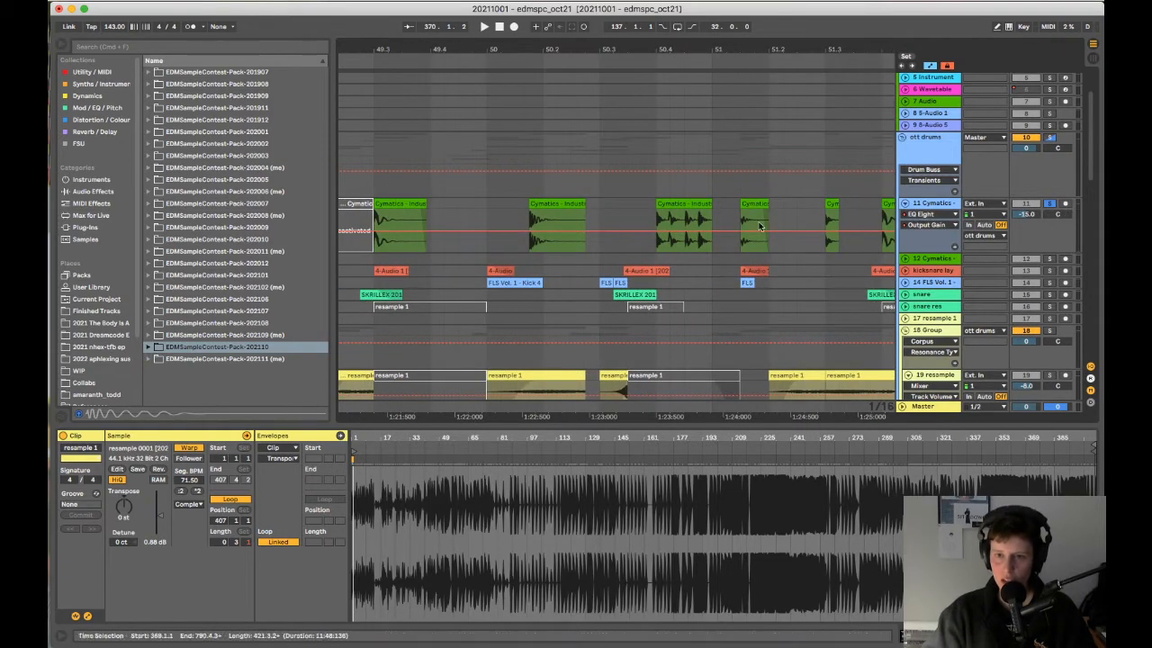
scroll(560, 243, "down", 4)
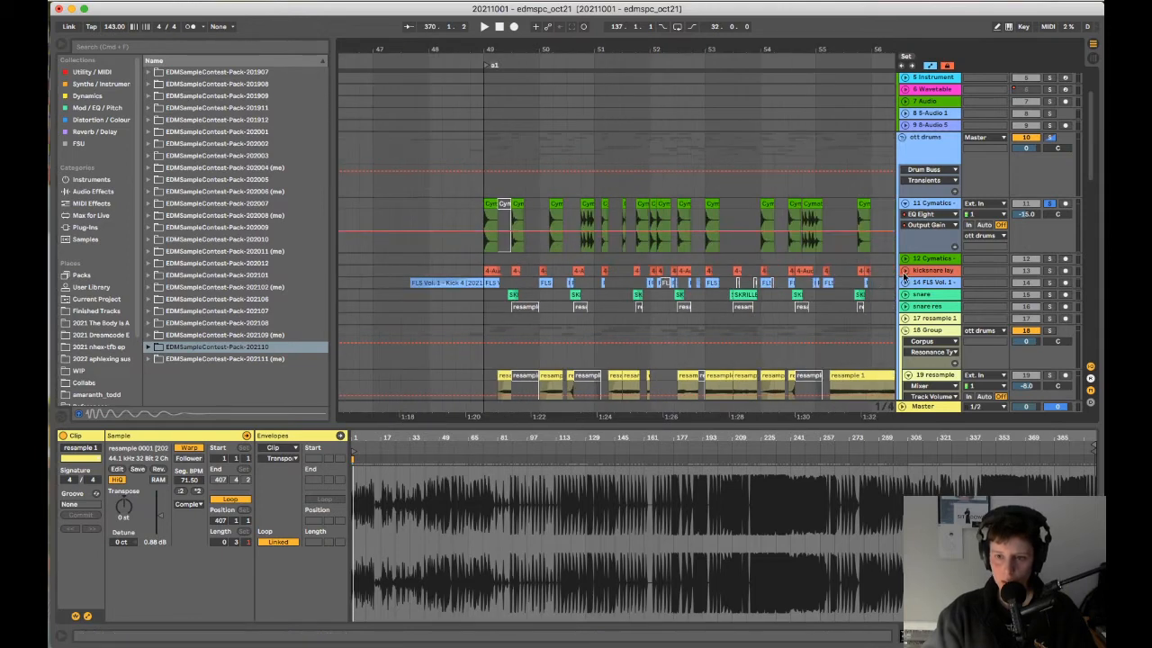
left_click(904, 270)
scroll(638, 316, "up", 3)
scroll(638, 316, "down", 6)
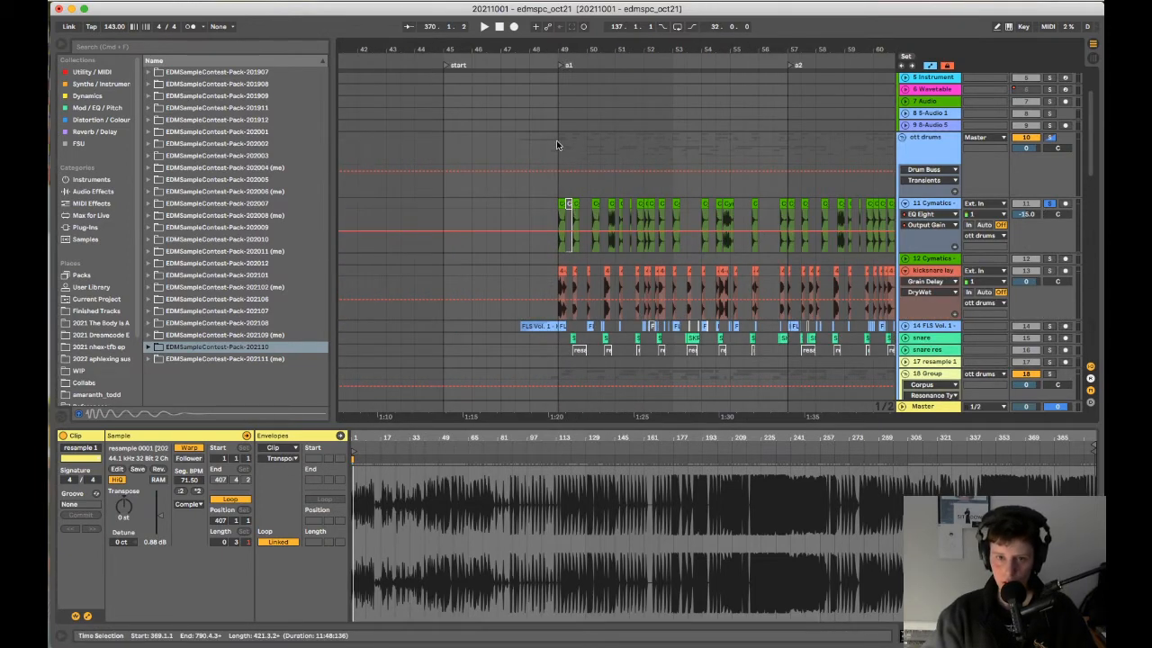
- Solo the tracks from 11 Cymatics through snare res together, audition them from bar 49, and clear the solos
left_click(1025, 149)
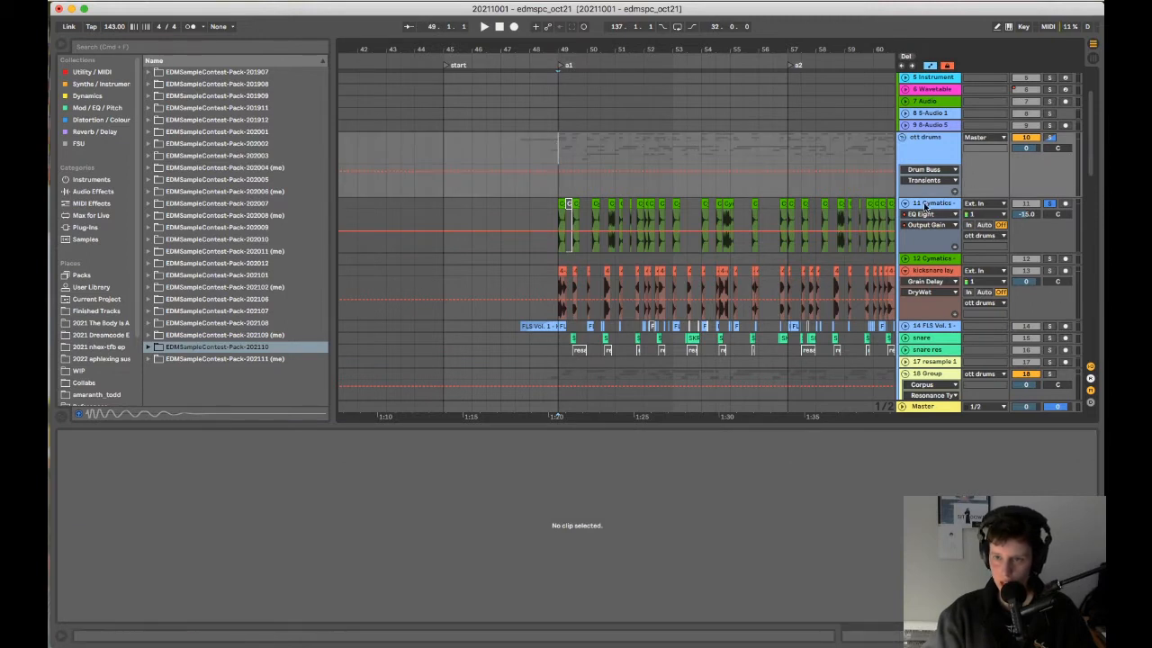
left_click(925, 207)
scroll(929, 286, "down", 2)
left_click(983, 312)
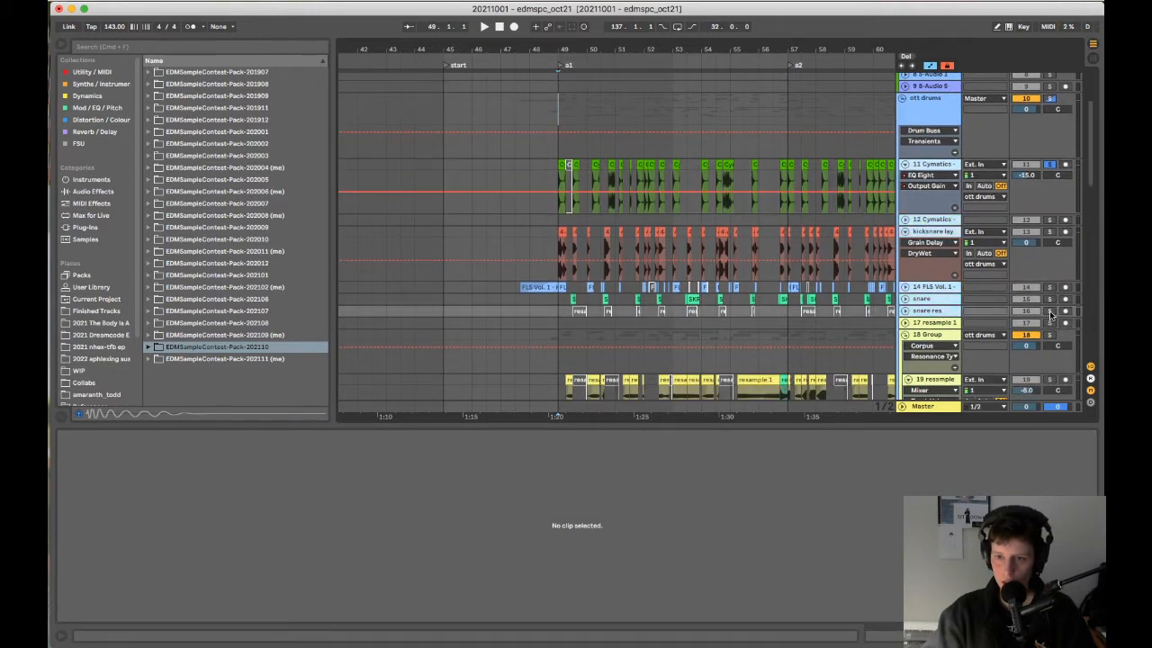
left_click(1049, 312)
key("space")
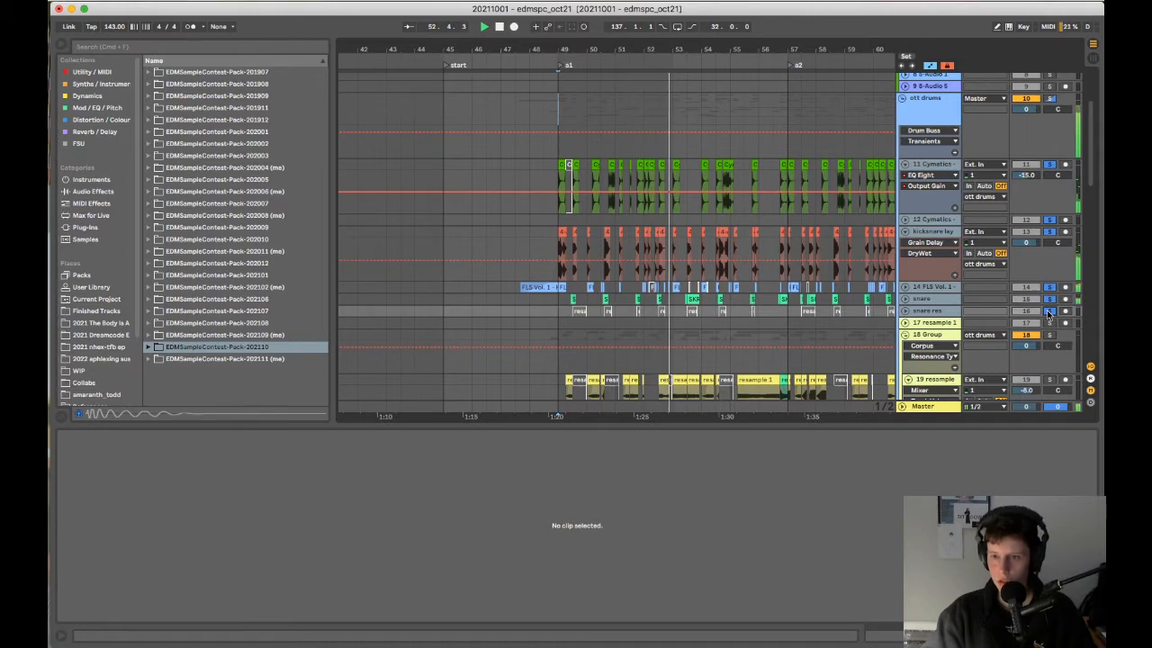
left_click(1046, 309)
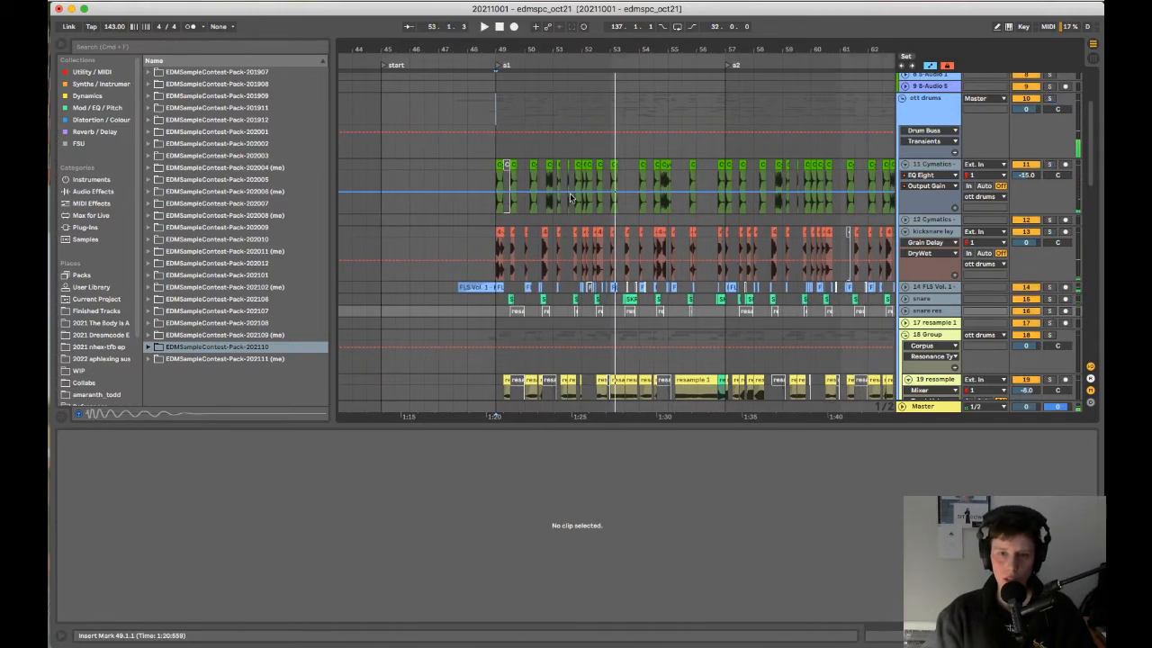
- Examine the drum clips in section a1 and their layout across the sections up to b2
scroll(706, 236, "up", 3)
scroll(707, 237, "down", 4)
scroll(613, 223, "up", 5)
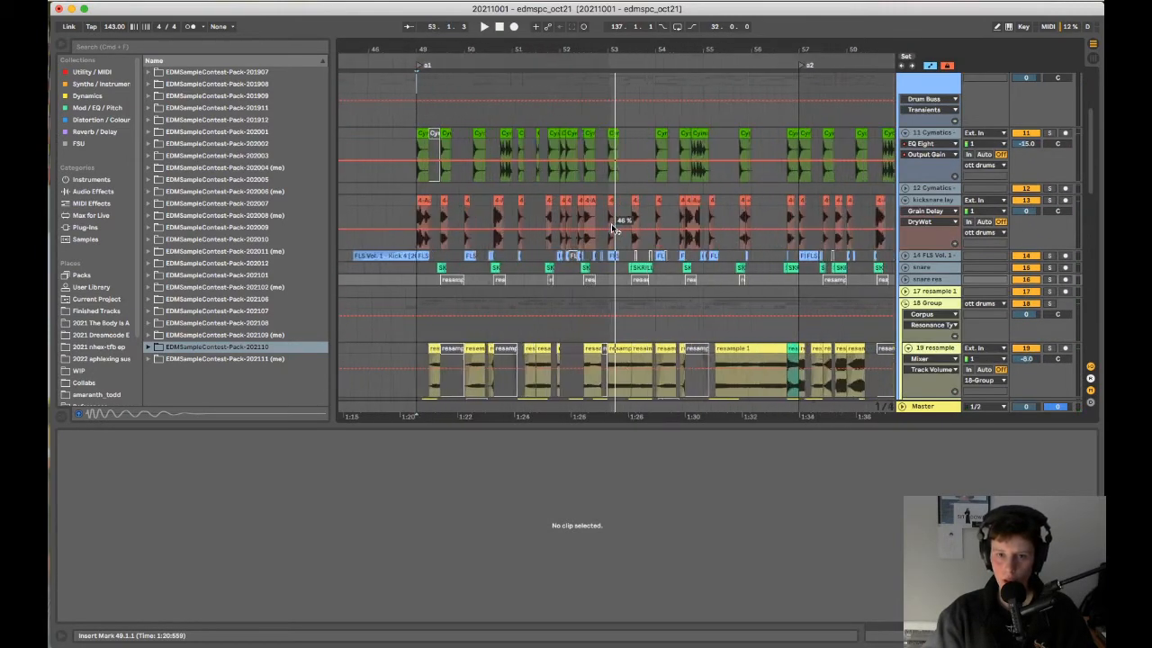
scroll(666, 165, "down", 4)
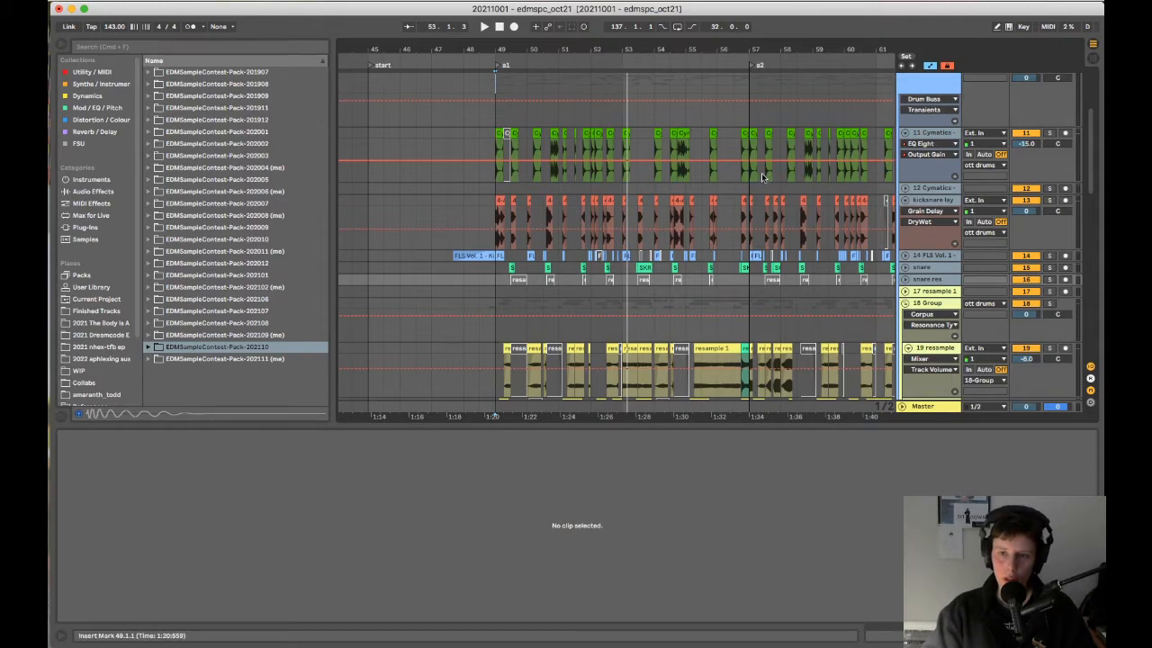
scroll(594, 191, "down", 3)
scroll(594, 193, "down", 8)
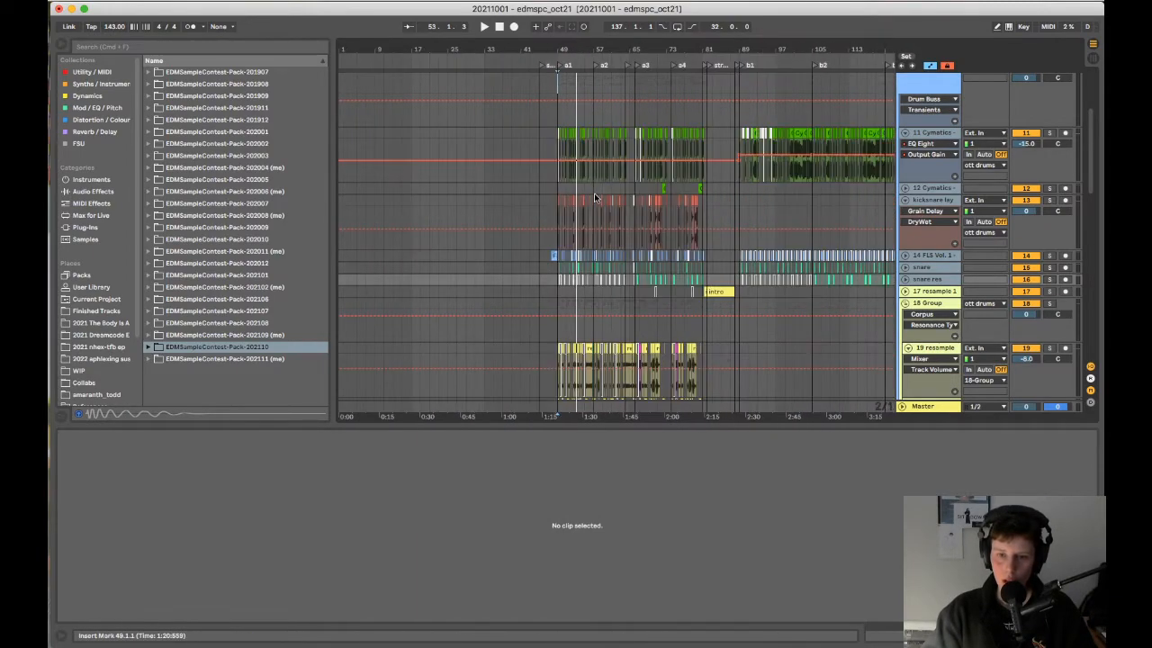
- Examine the long source recordings beyond the end marker and the chopped 24 4-Audio 1 and concat clips in section a1
scroll(660, 216, "down", 6)
scroll(655, 221, "right", 5)
scroll(655, 221, "down", 4)
scroll(655, 222, "right", 10)
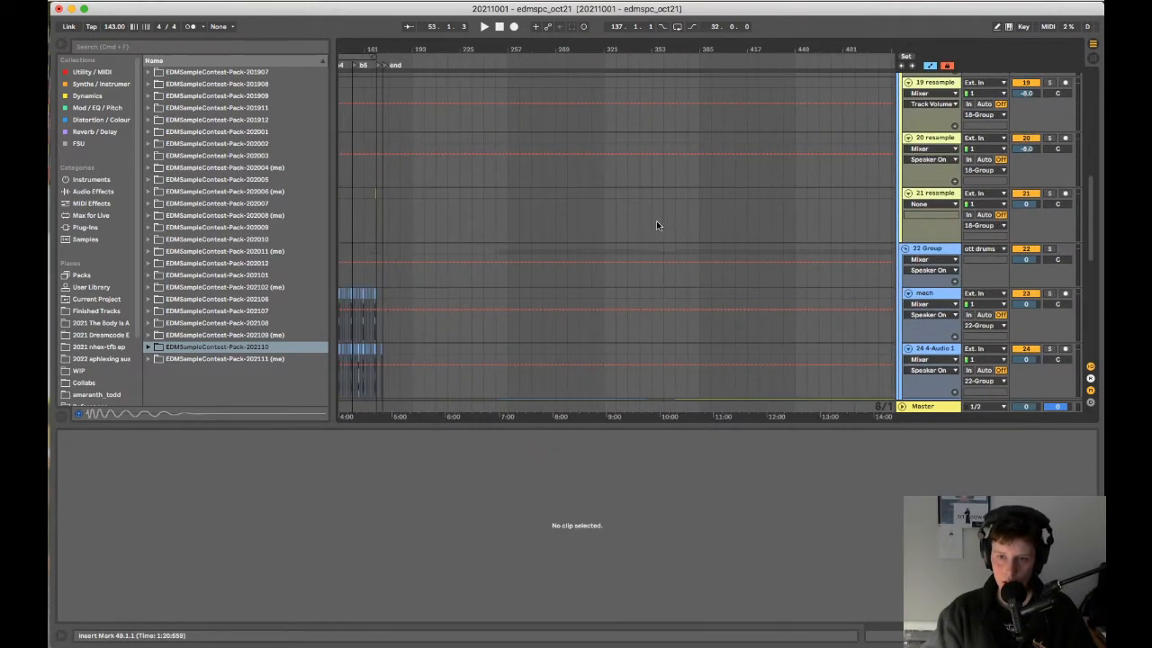
scroll(656, 221, "down", 5)
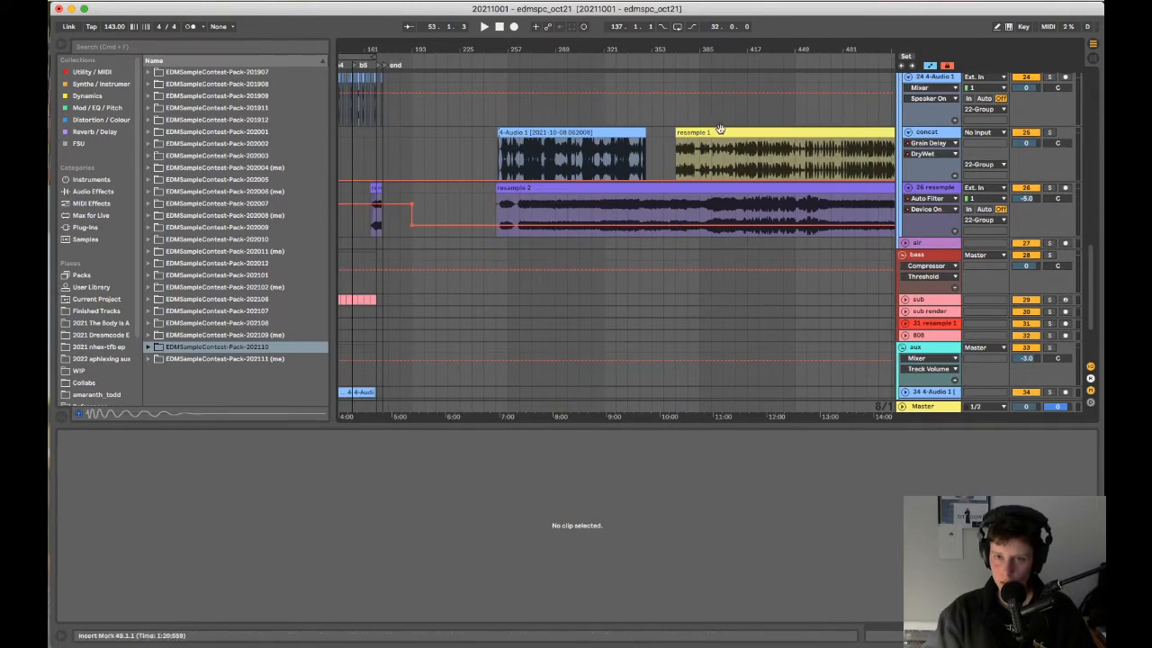
scroll(463, 151, "left", 5)
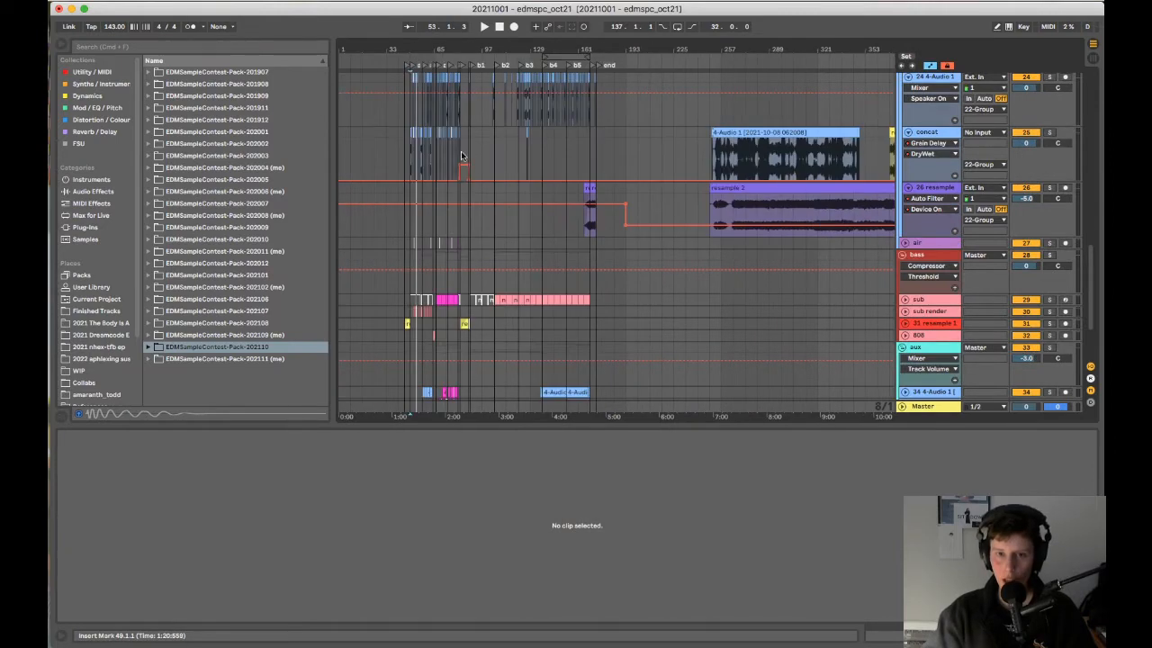
scroll(460, 151, "up", 3)
scroll(435, 158, "up", 8)
scroll(434, 158, "left", 4)
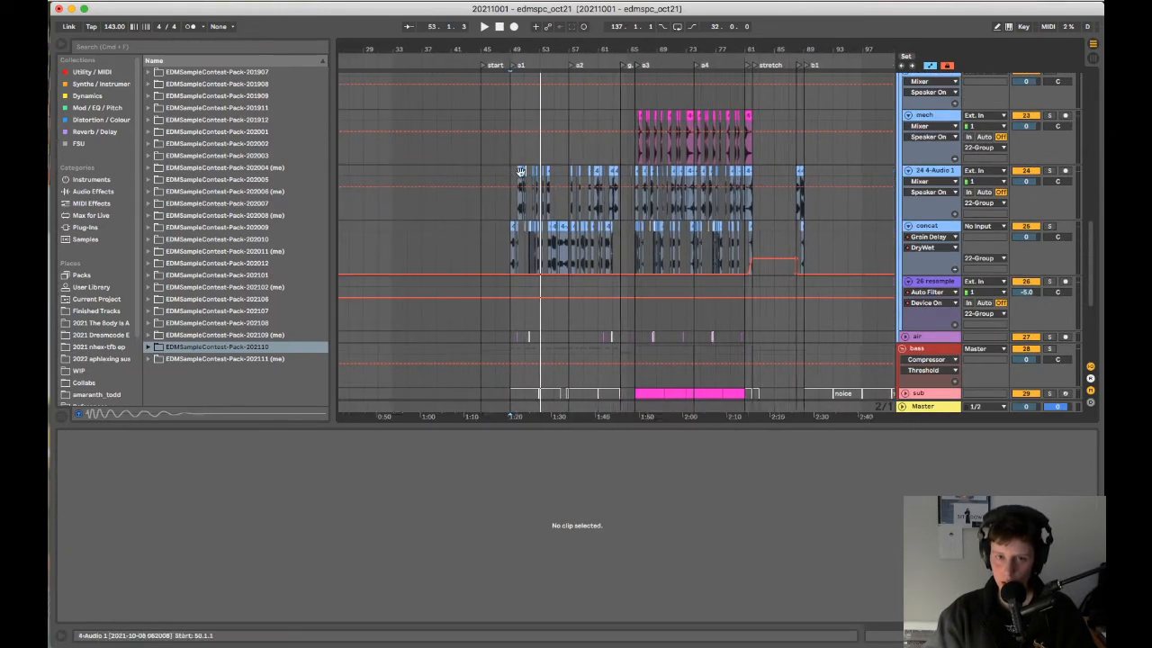
scroll(502, 157, "up", 5)
scroll(502, 157, "up", 8)
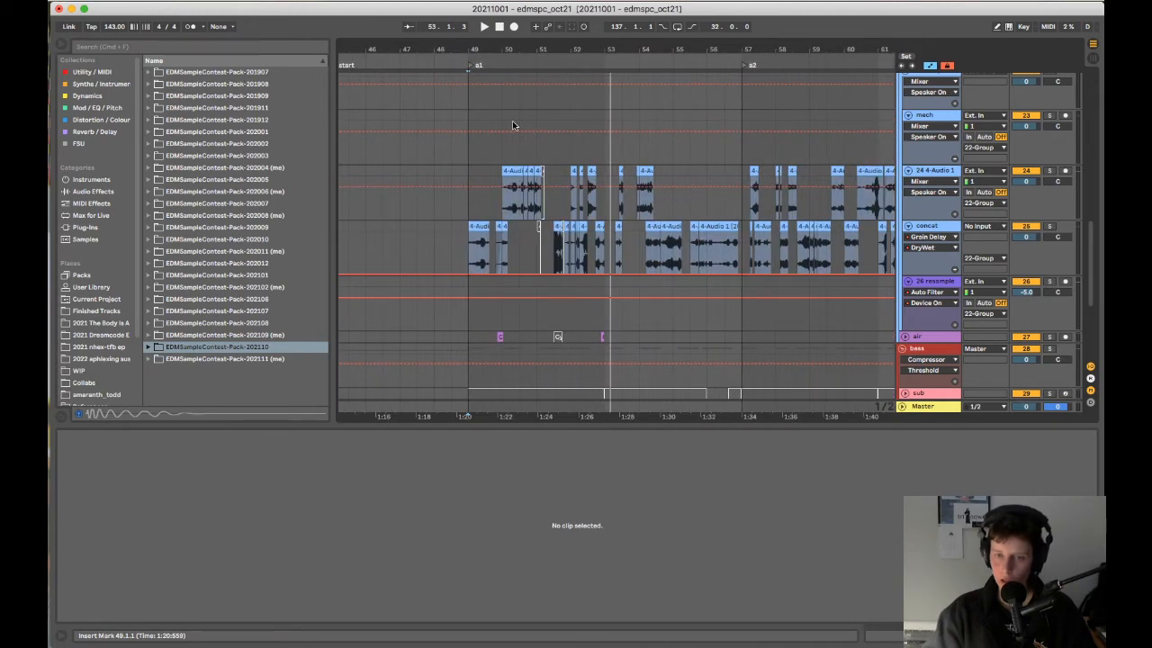
- Audition the arrangement from bar 49 with the 18 Group resample tracks in view, and stop playback
scroll(1009, 236, "up", 15)
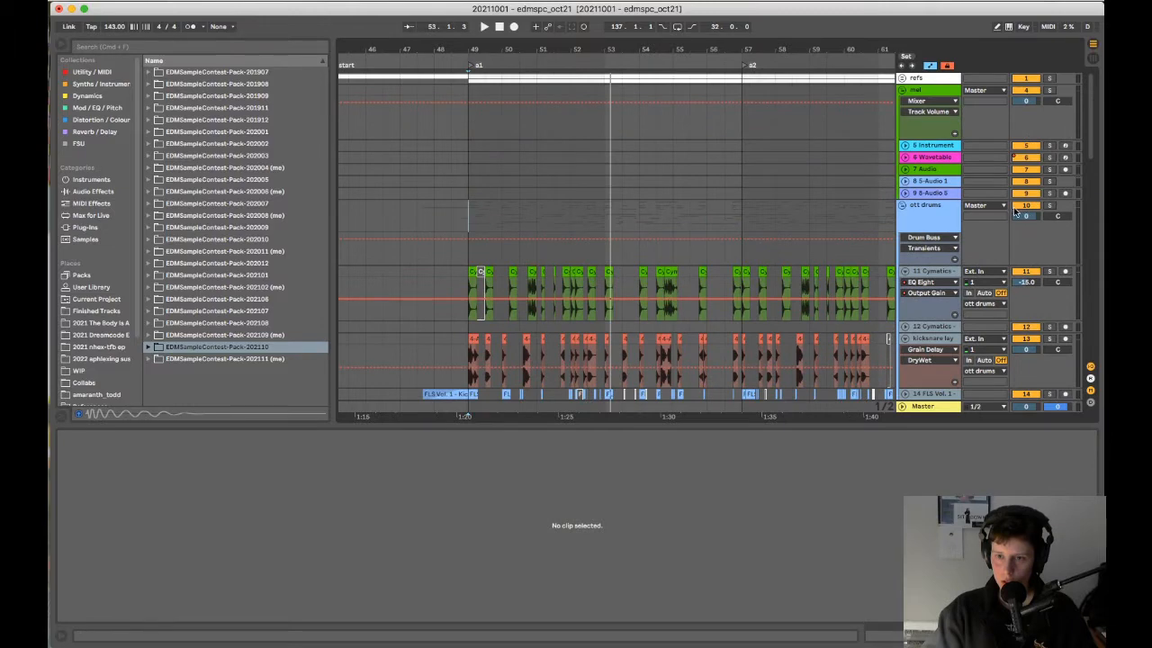
scroll(1009, 235, "down", 5)
scroll(960, 236, "down", 2)
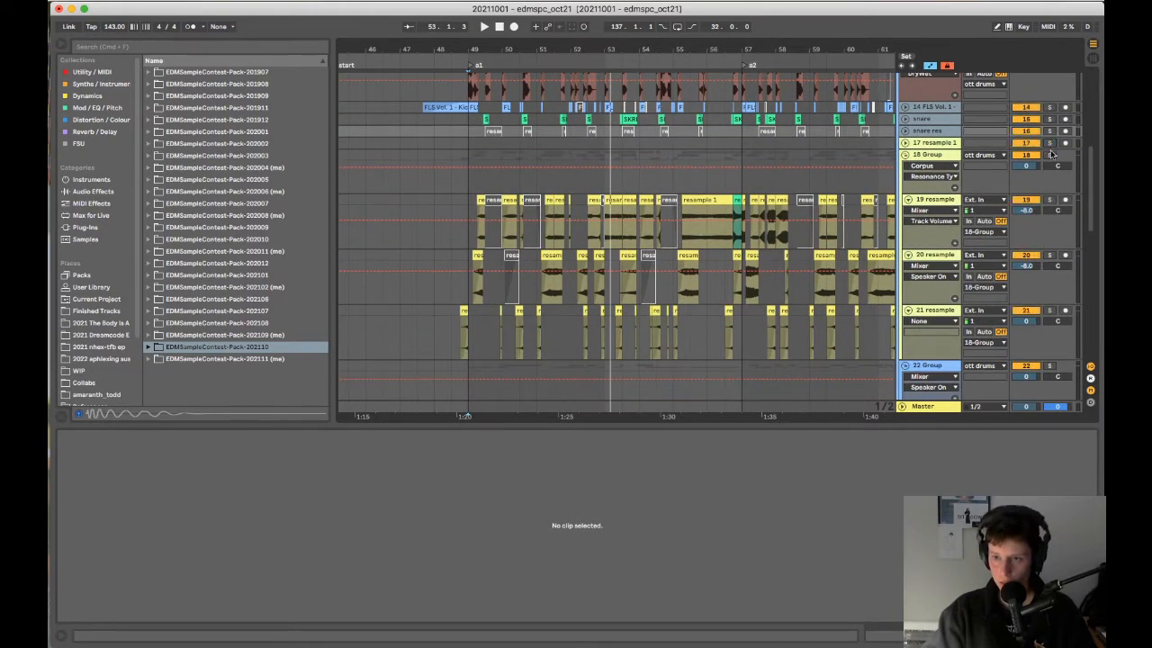
left_click(512, 187)
key("space")
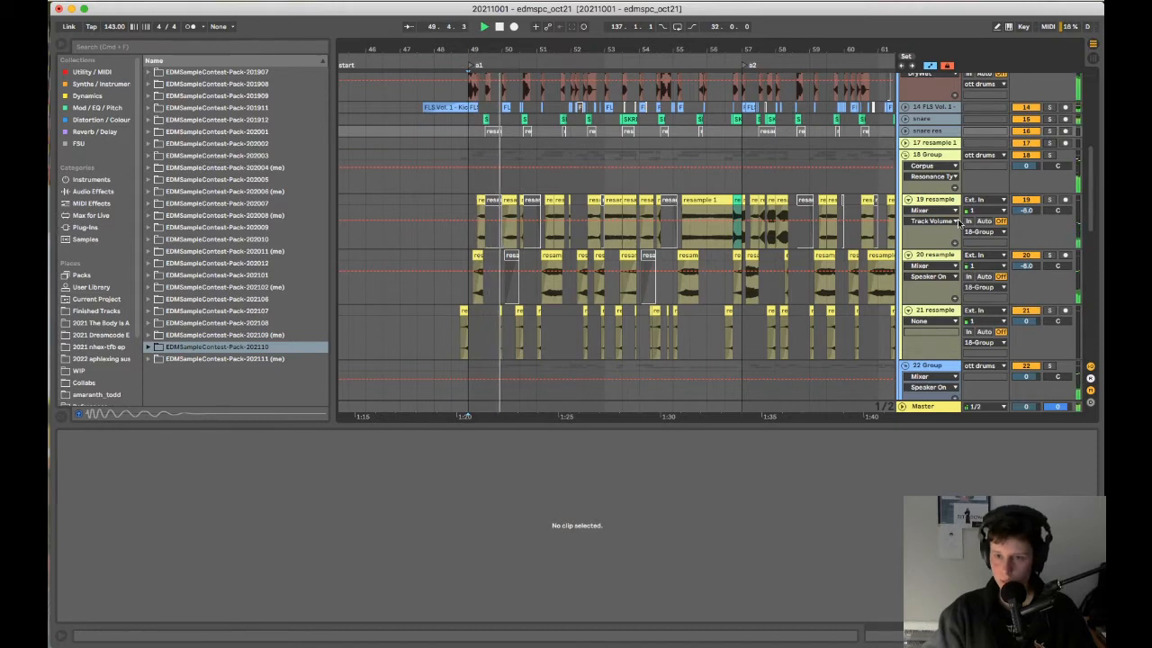
key("space")
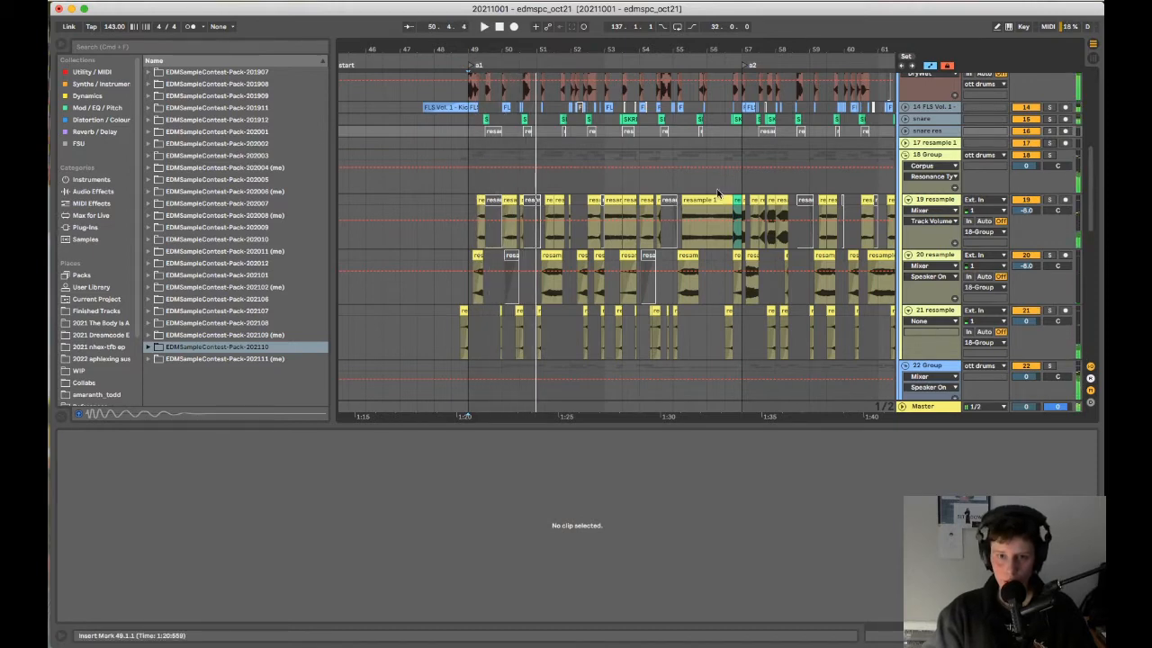
- Examine how the 19, 20 and 21 resample clips are laid out across the a sections, alongside the 22 Group clips
key("minus")
key("minus")
scroll(631, 213, "down", 4)
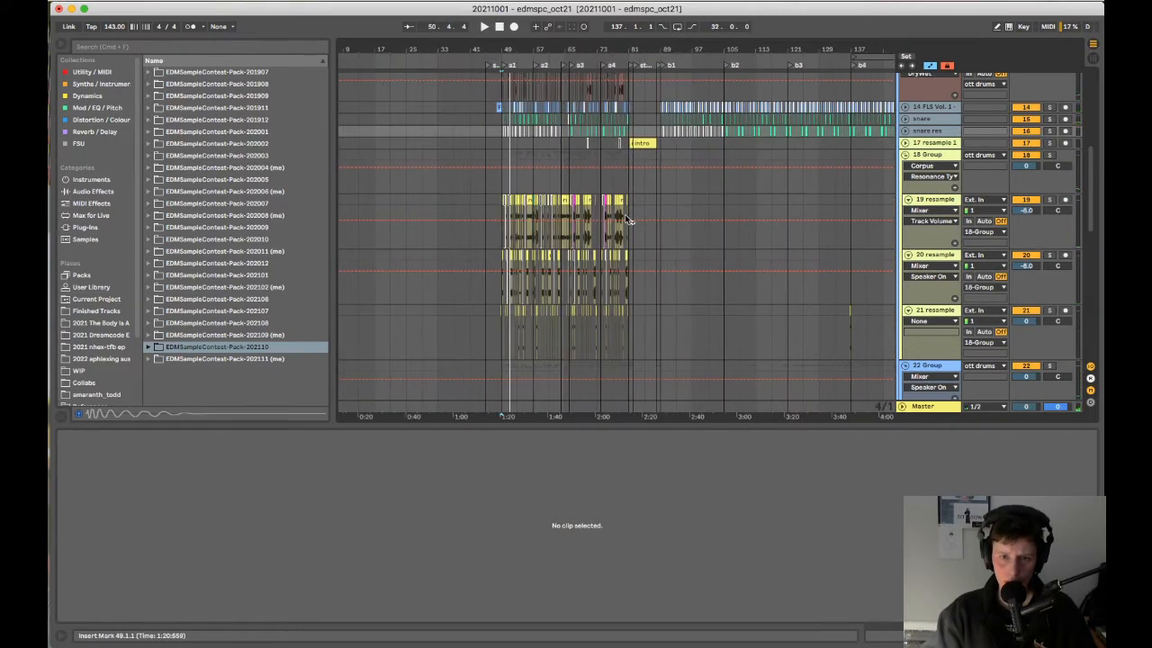
scroll(512, 228, "up", 4)
scroll(512, 228, "up", 3)
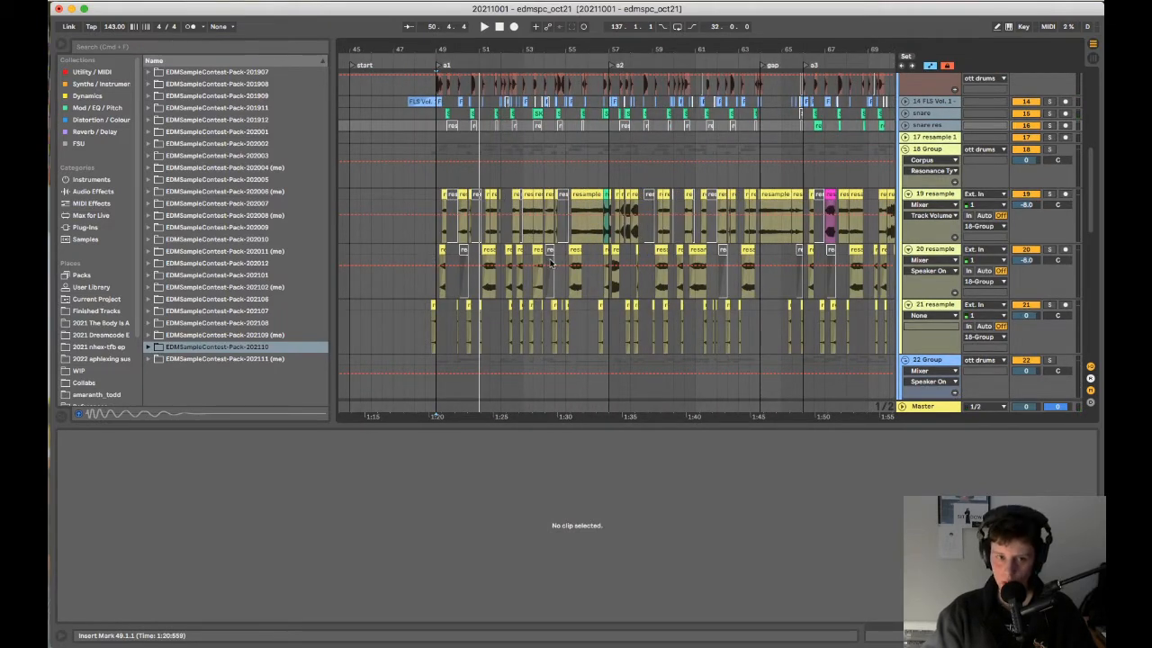
scroll(465, 261, "down", 5)
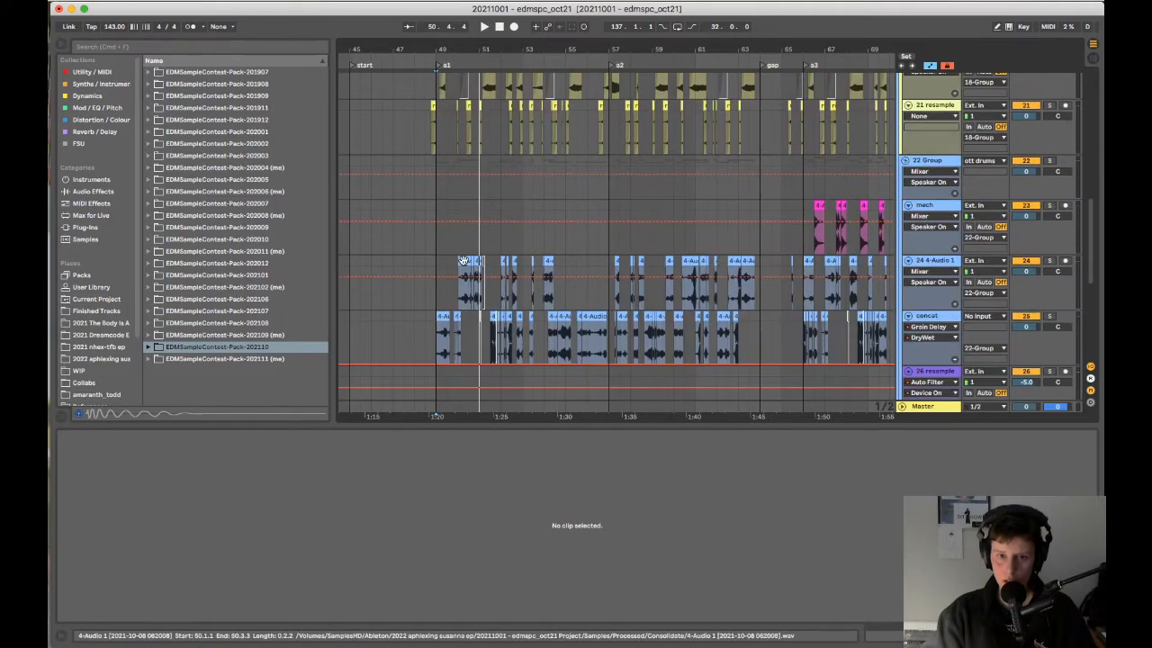
scroll(465, 261, "up", 5)
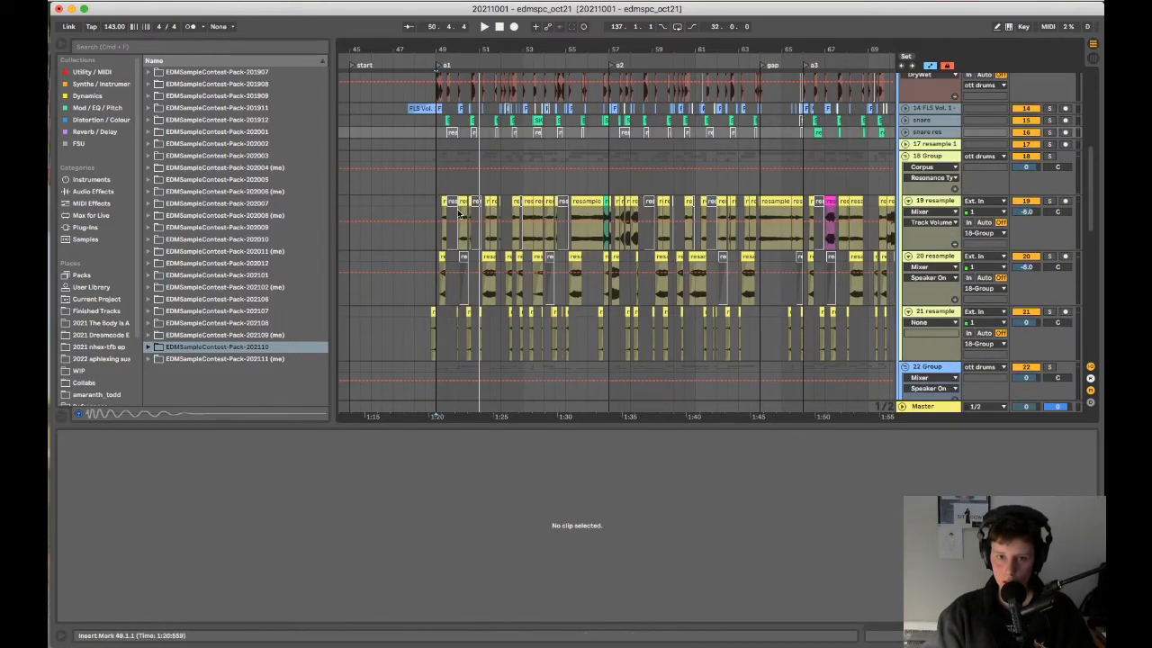
- Locate the full resample 1 source recording on the concat track beyond the end marker
scroll(547, 278, "down", 5)
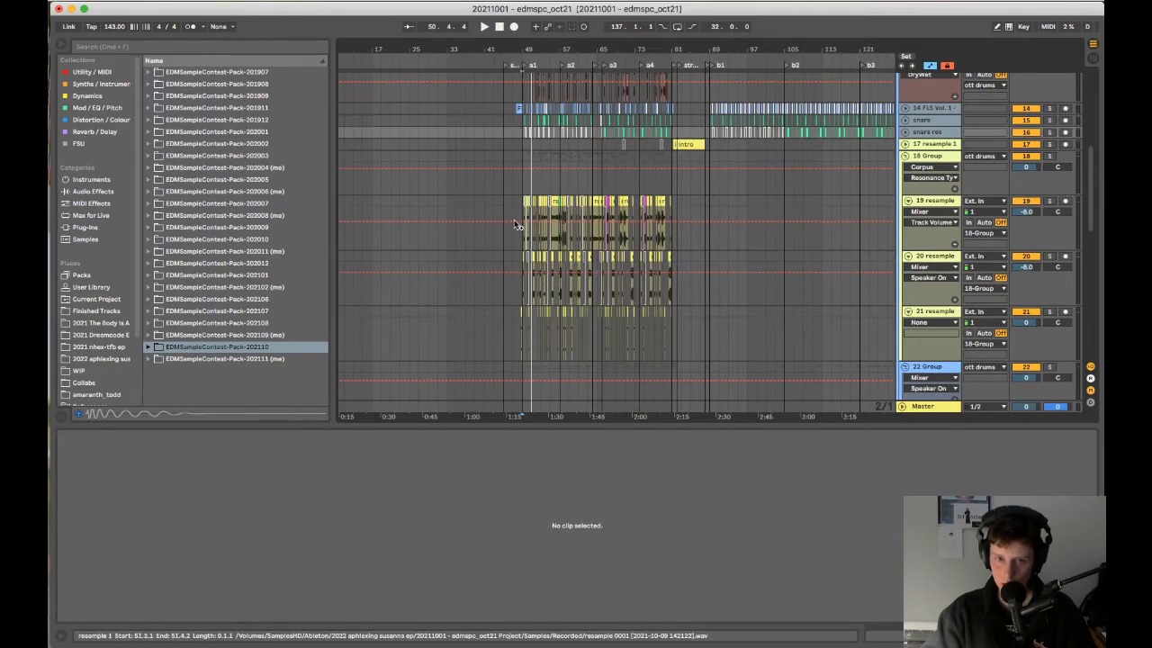
scroll(684, 283, "down", 5)
scroll(738, 293, "down", 5)
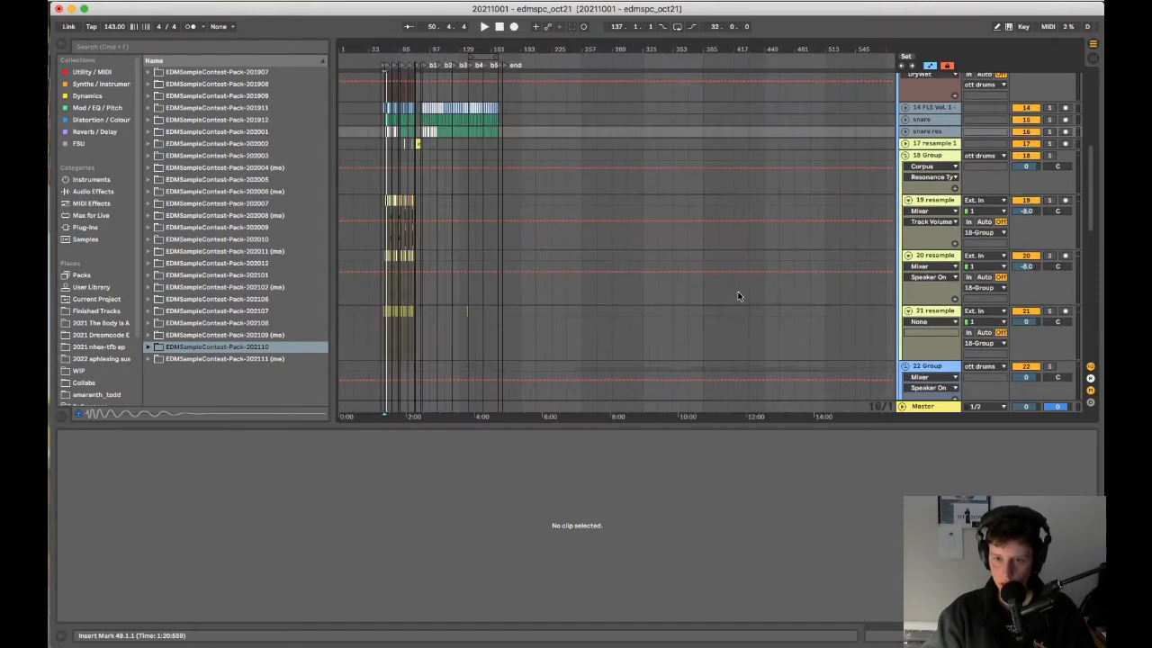
scroll(733, 298, "down", 5)
scroll(752, 207, "up", 5)
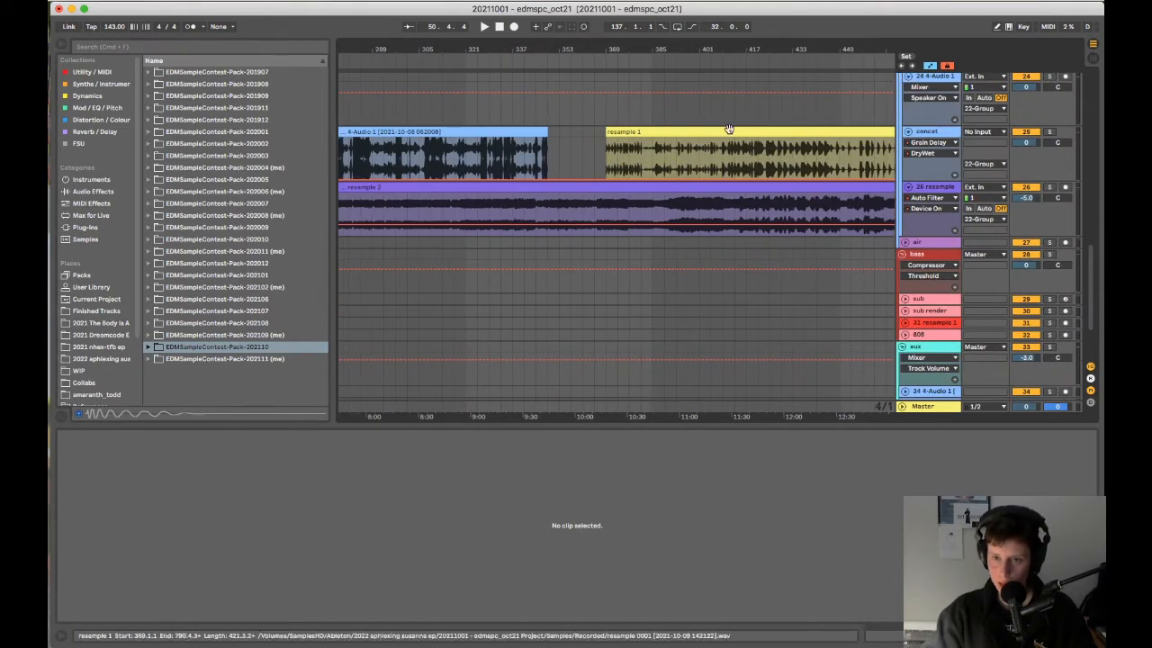
scroll(473, 188, "left", 10)
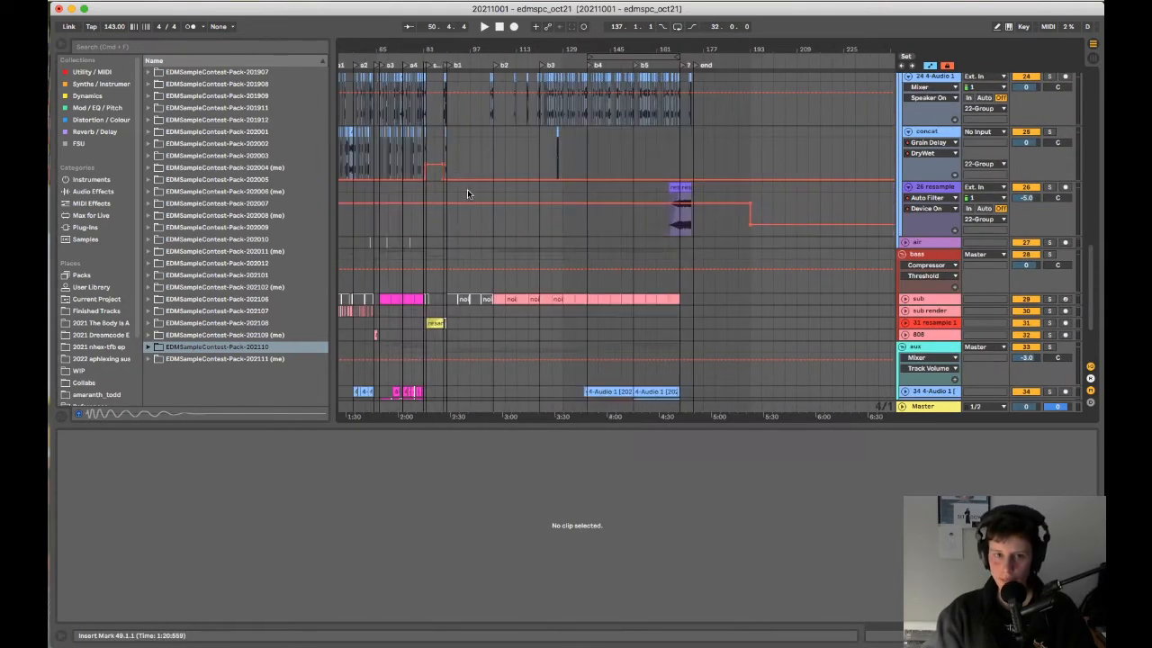
- Compare the chopped clips in 22 Group with the full 4-Audio 1 recording on the concat track
scroll(503, 180, "up", 3)
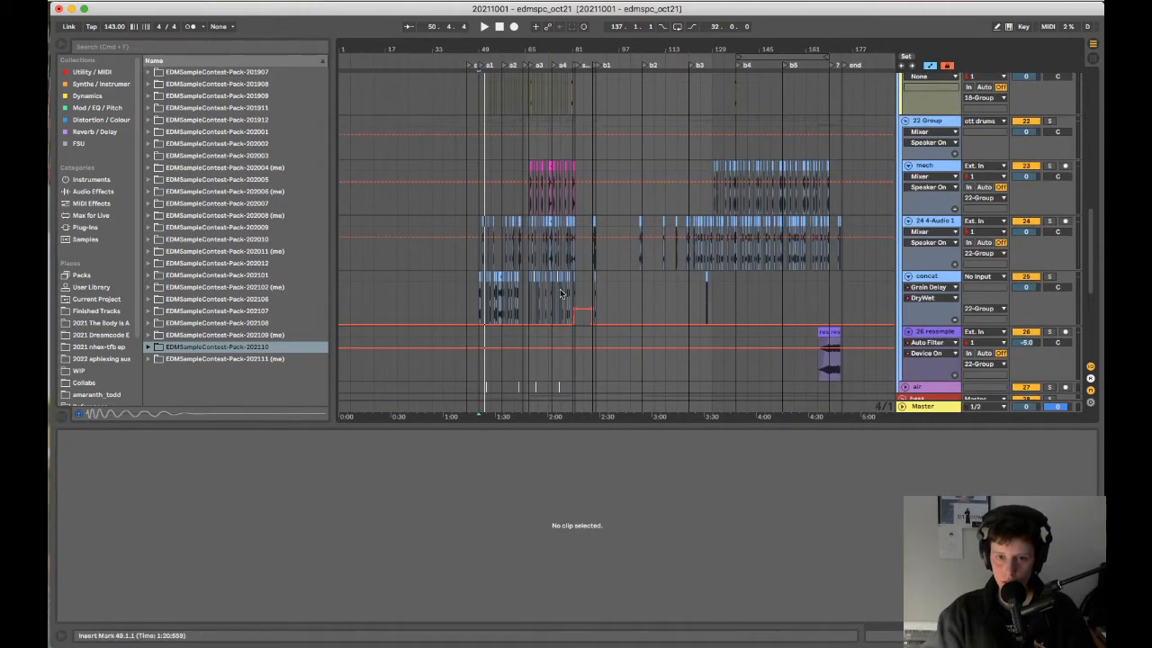
scroll(620, 269, "right", 3)
scroll(633, 271, "right", 5)
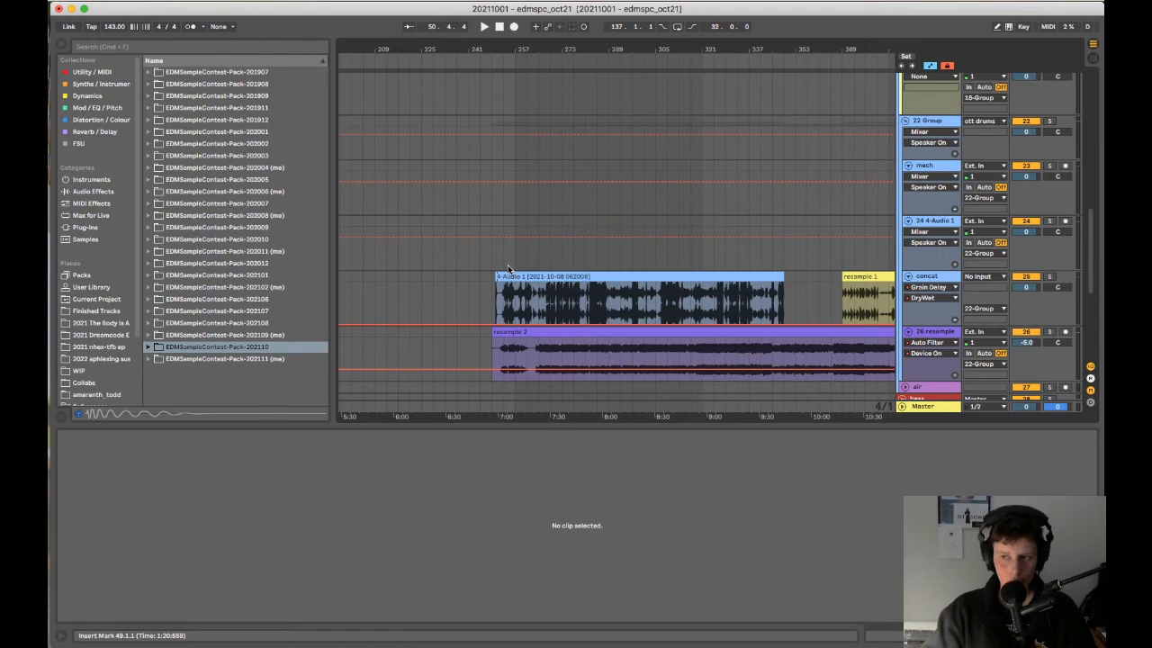
scroll(427, 261, "left", 6)
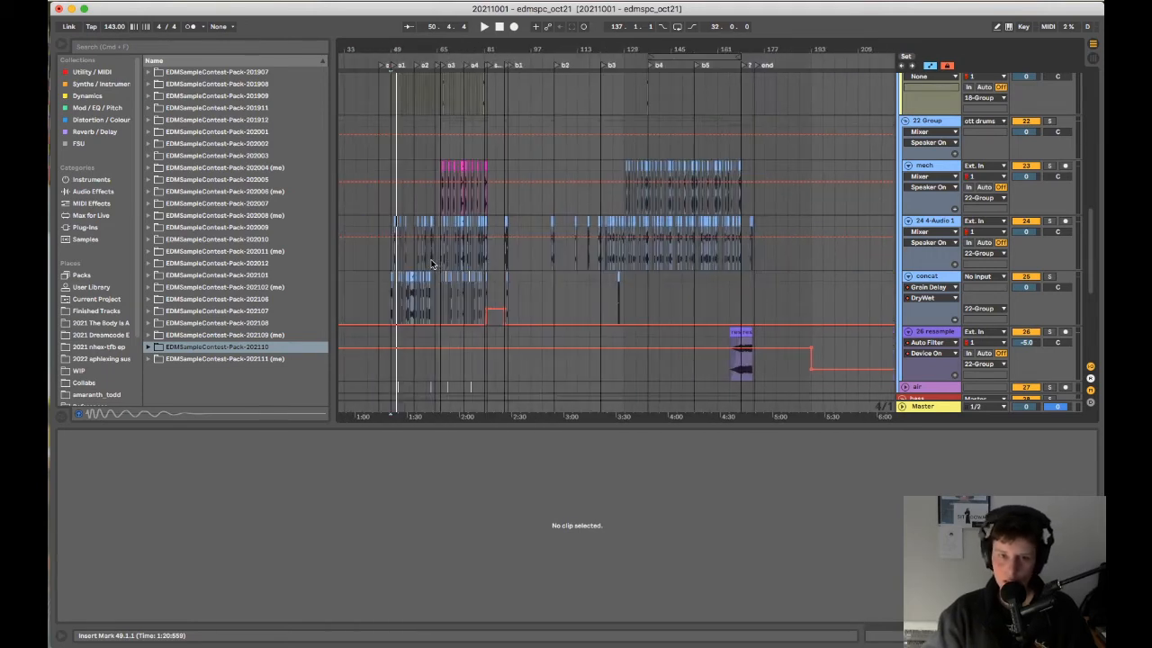
scroll(432, 264, "up", 5)
scroll(452, 269, "left", 3)
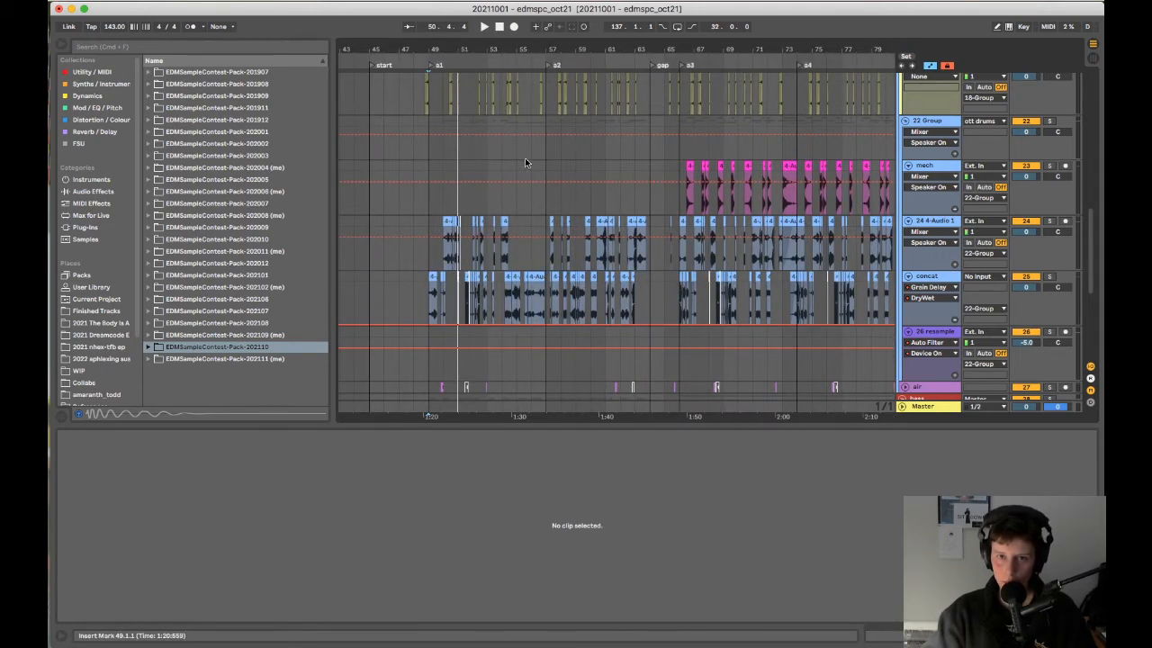
- Open the green resample 1 clip just before section a2 on the 19 resample track to inspect its sample settings
scroll(504, 189, "up", 5)
scroll(477, 234, "up", 2)
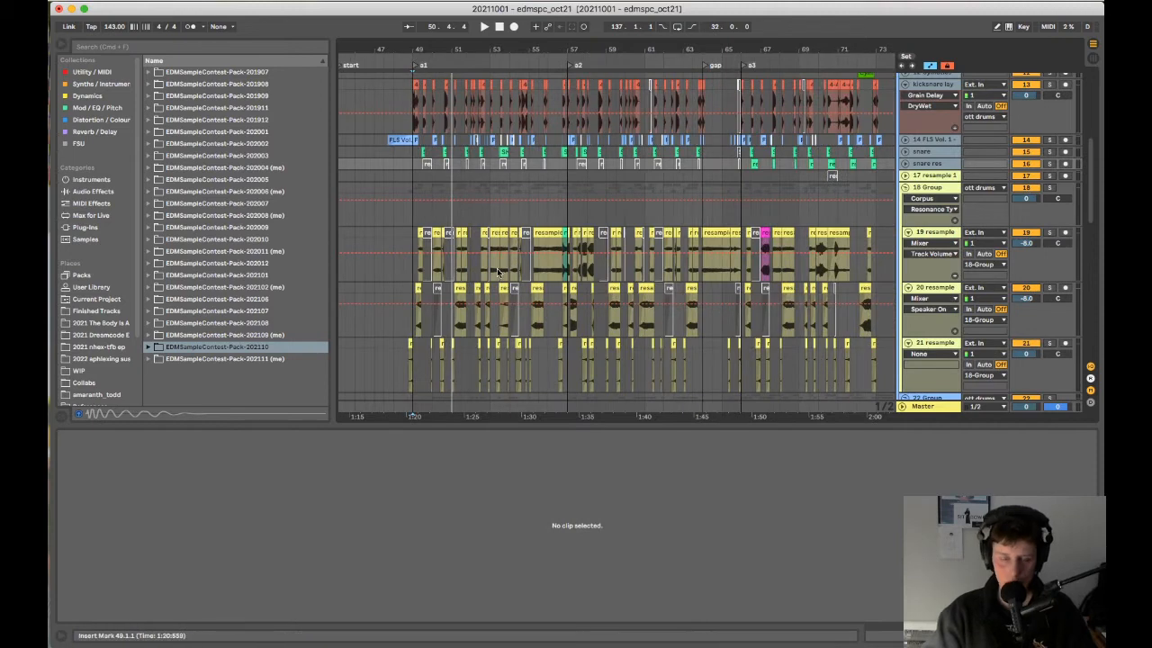
scroll(498, 272, "down", 4)
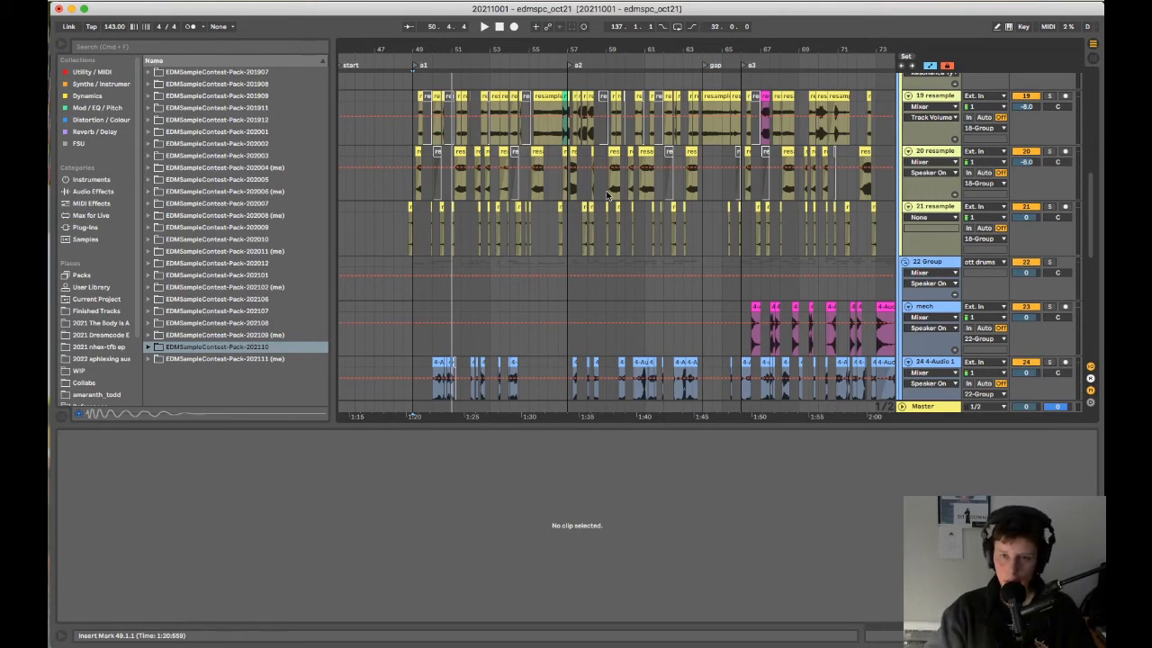
scroll(502, 146, "up", 3)
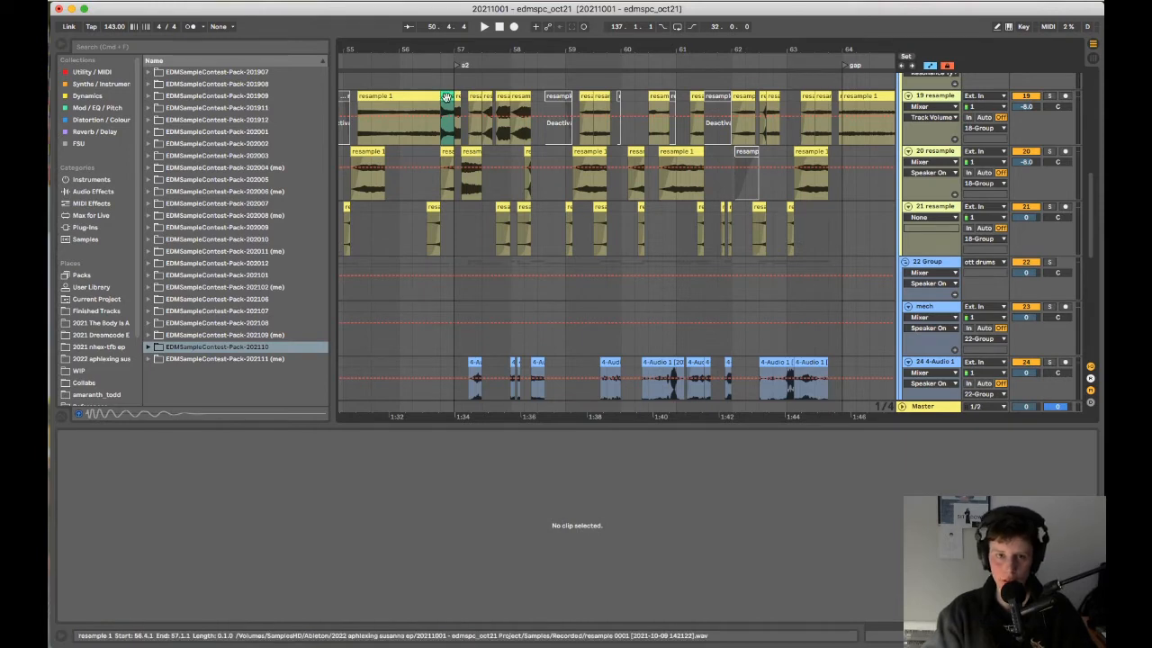
scroll(446, 99, "up", 4)
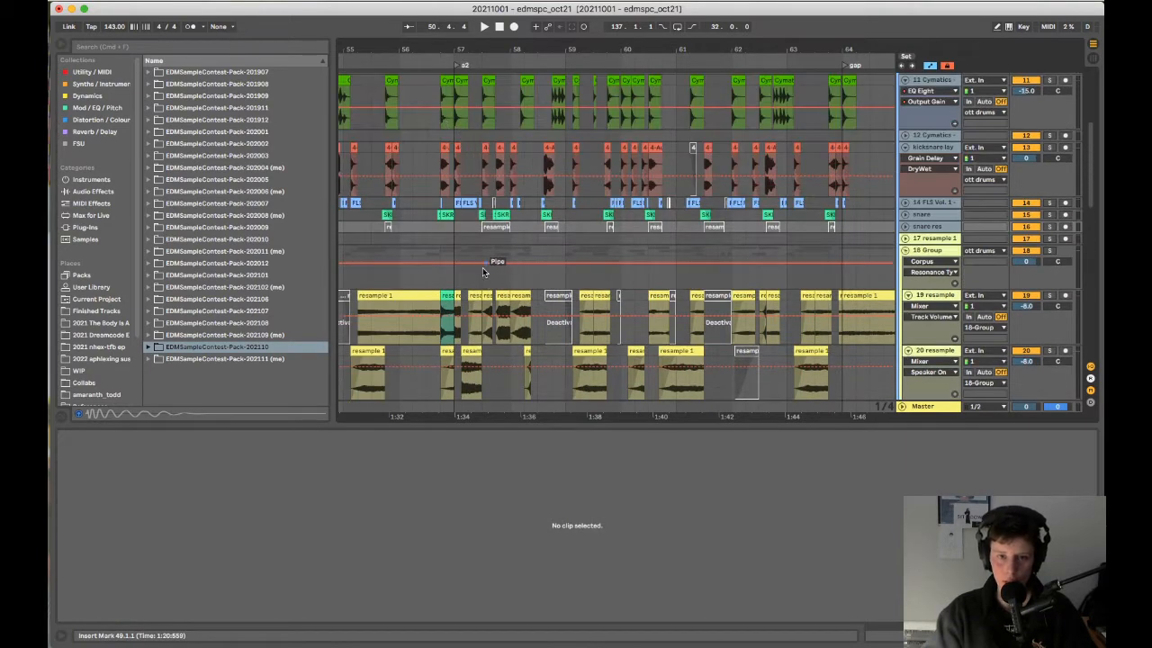
scroll(461, 310, "up", 5)
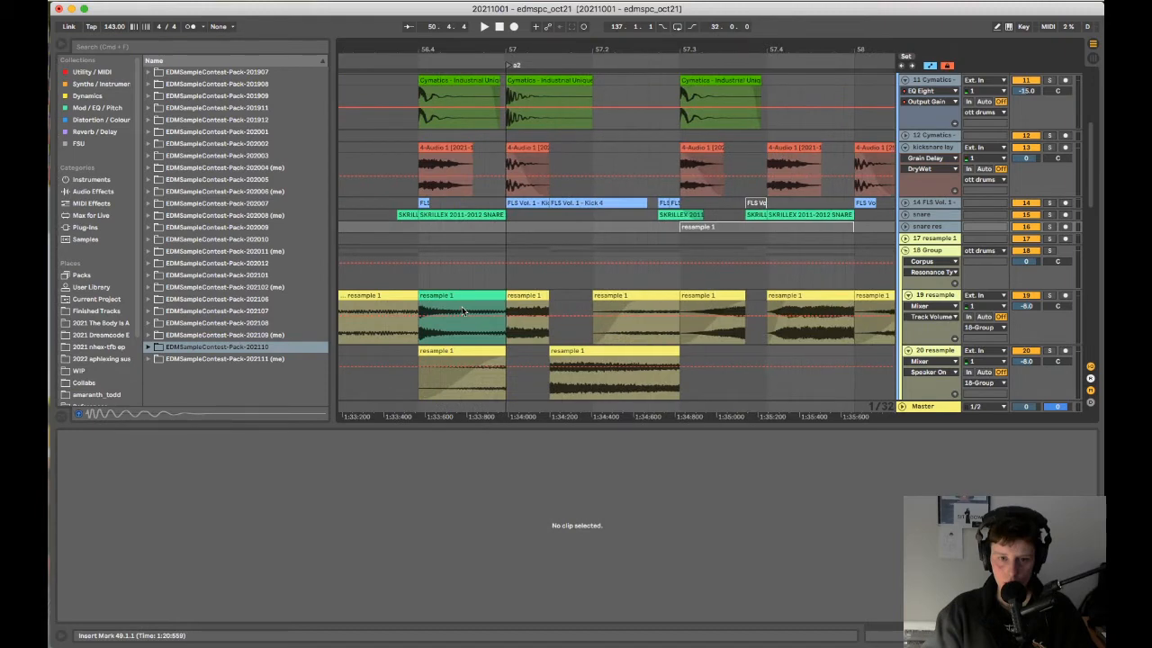
scroll(462, 311, "down", 5)
scroll(461, 310, "up", 2)
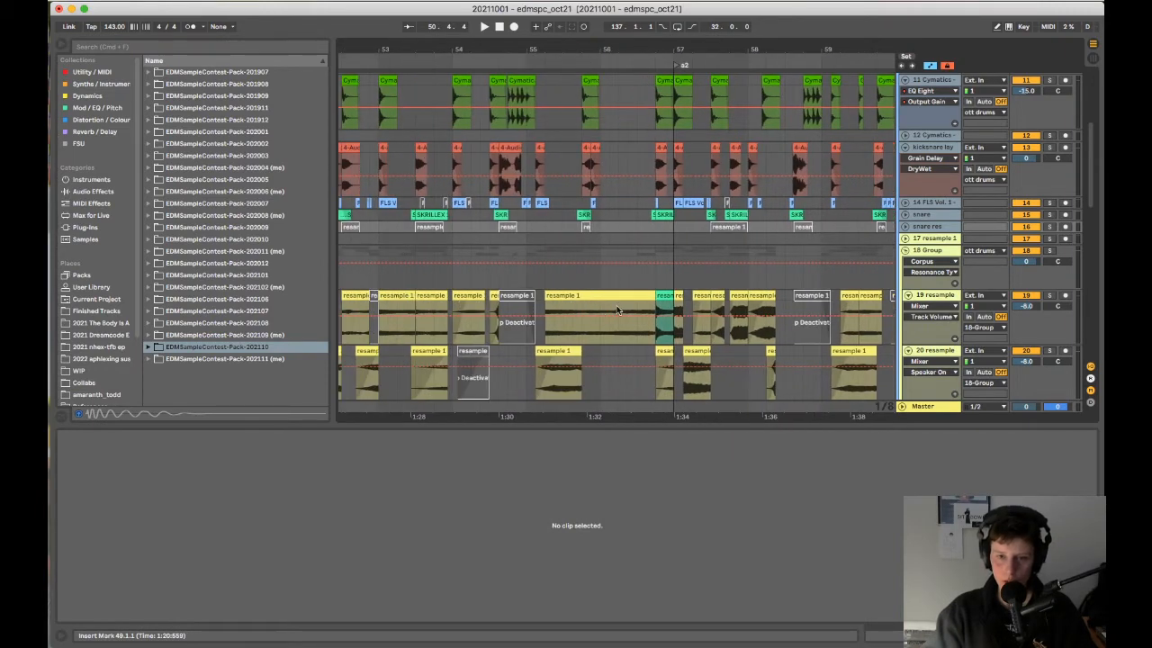
left_click(663, 296)
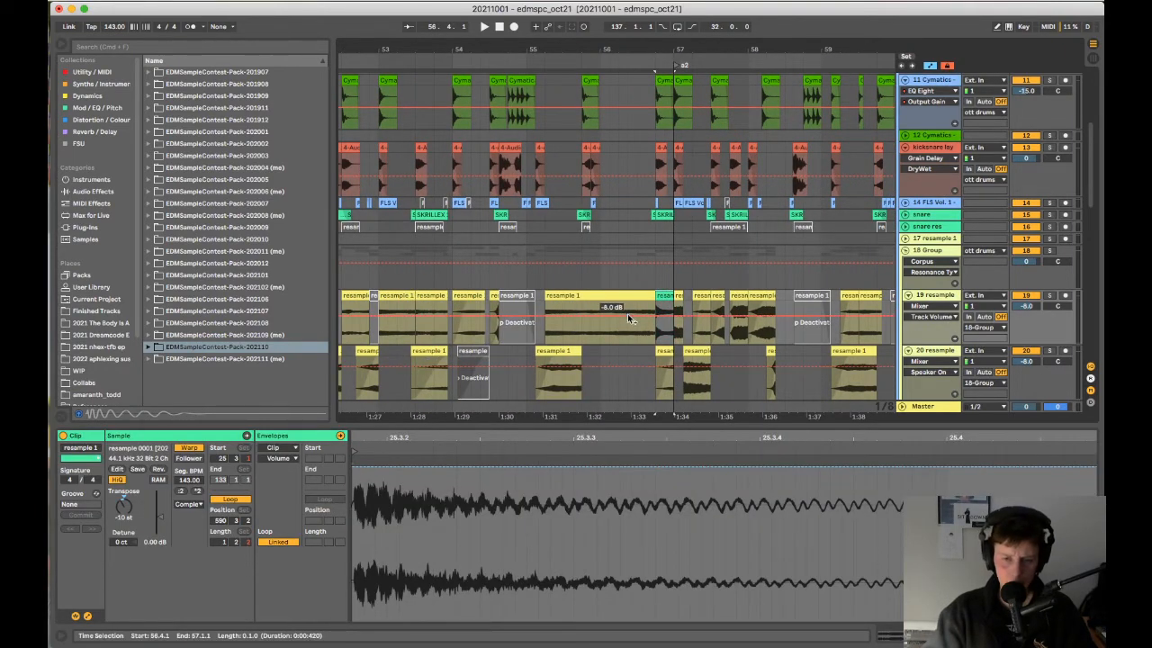
- Examine how the 18 Group resample clips fit around the Cymatics, kicksnare lay and snare clips in section a1
scroll(627, 308, "down", 5)
scroll(741, 231, "down", 5)
scroll(738, 220, "down", 3)
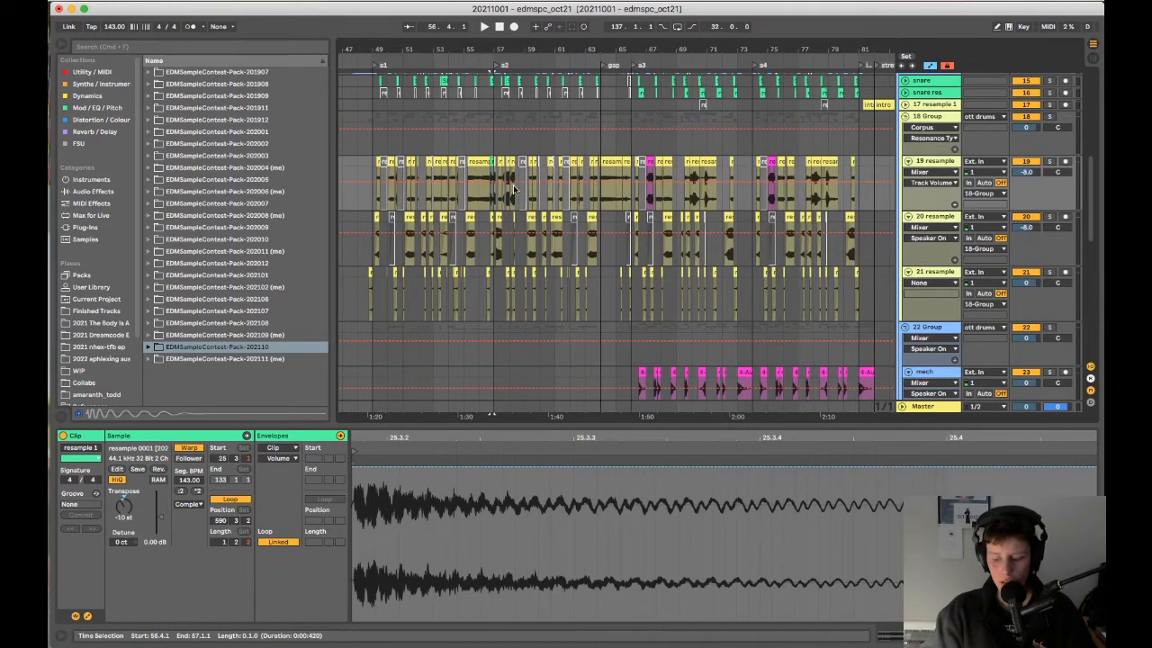
scroll(515, 189, "up", 6)
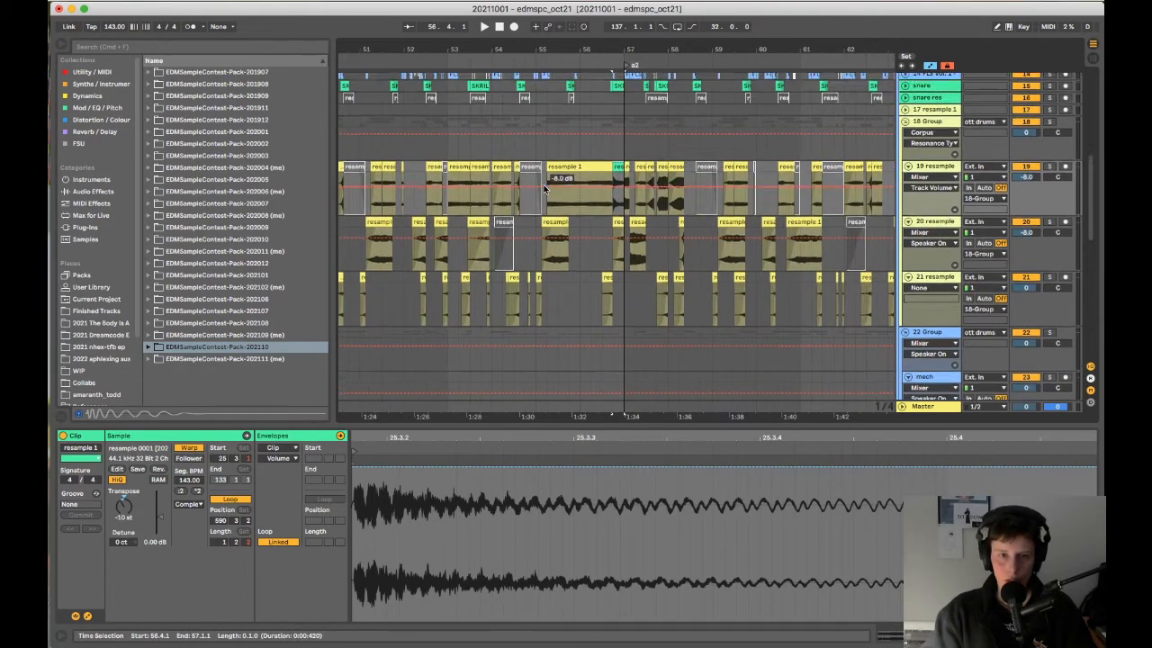
scroll(544, 189, "up", 5)
scroll(629, 297, "left", 2)
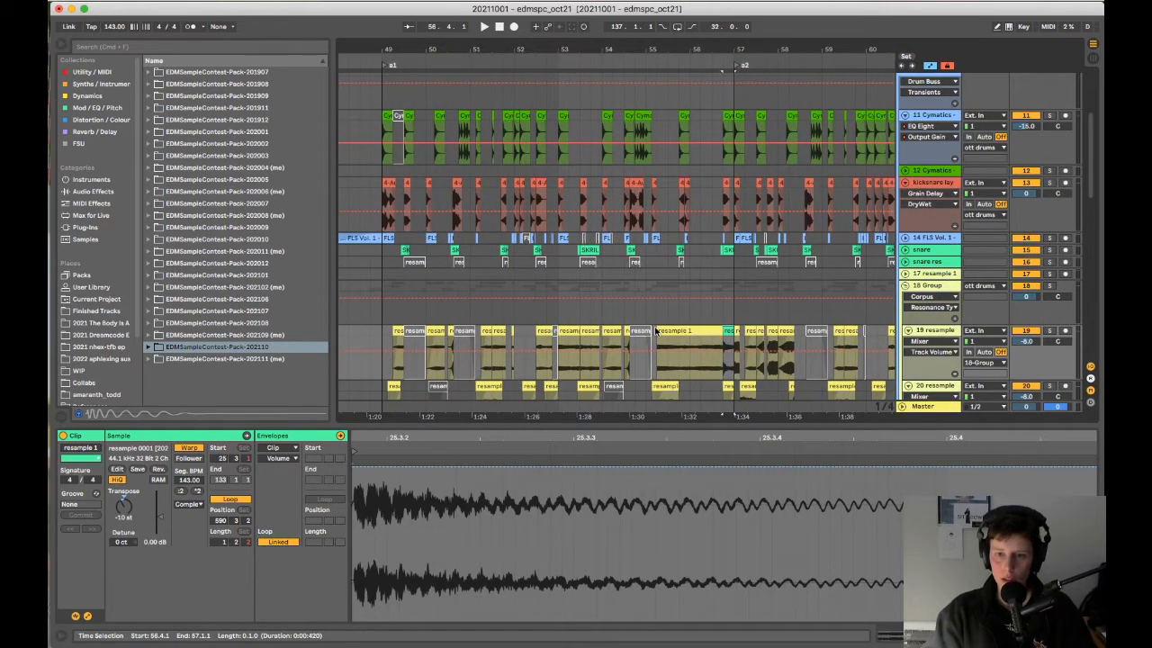
scroll(700, 267, "down", 5)
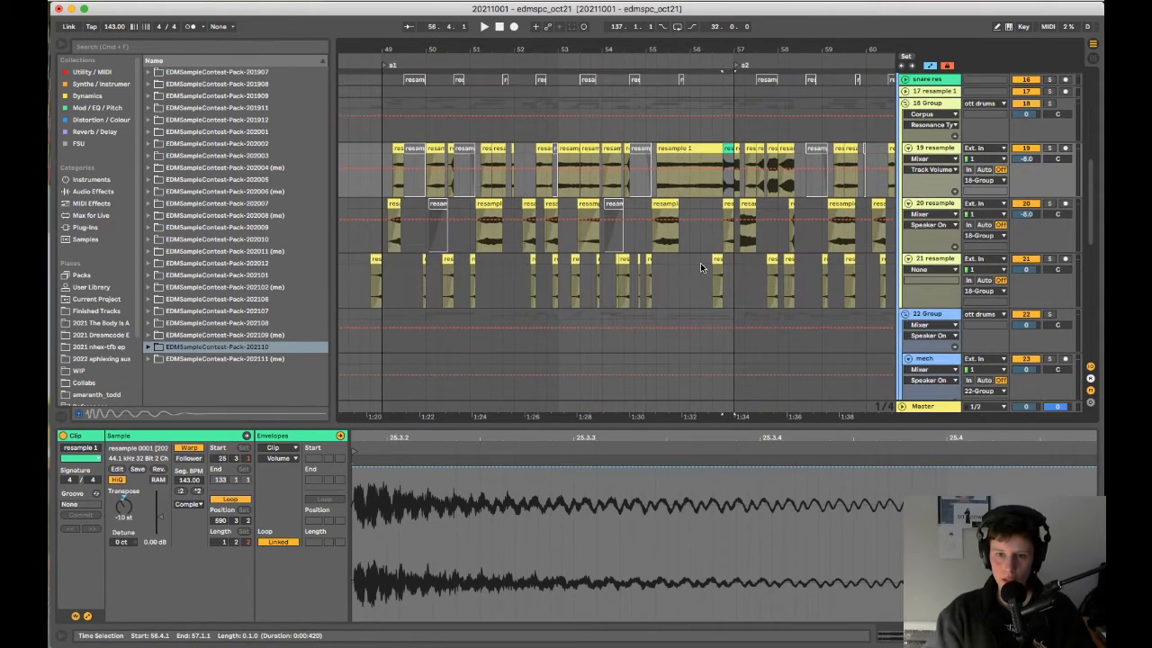
- Inspect the mech, 24 4-Audio 1 and concat clips of 22 Group from section a1 to a4
scroll(673, 200, "down", 10)
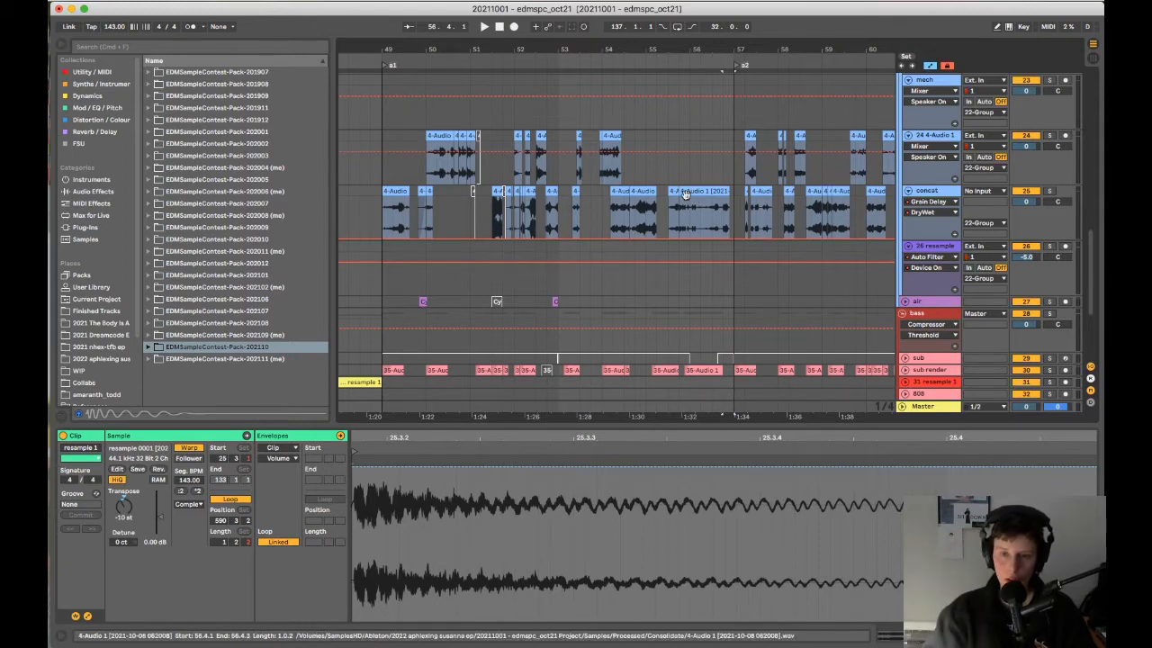
scroll(695, 211, "down", 4)
scroll(694, 218, "right", 5)
scroll(641, 244, "up", 5)
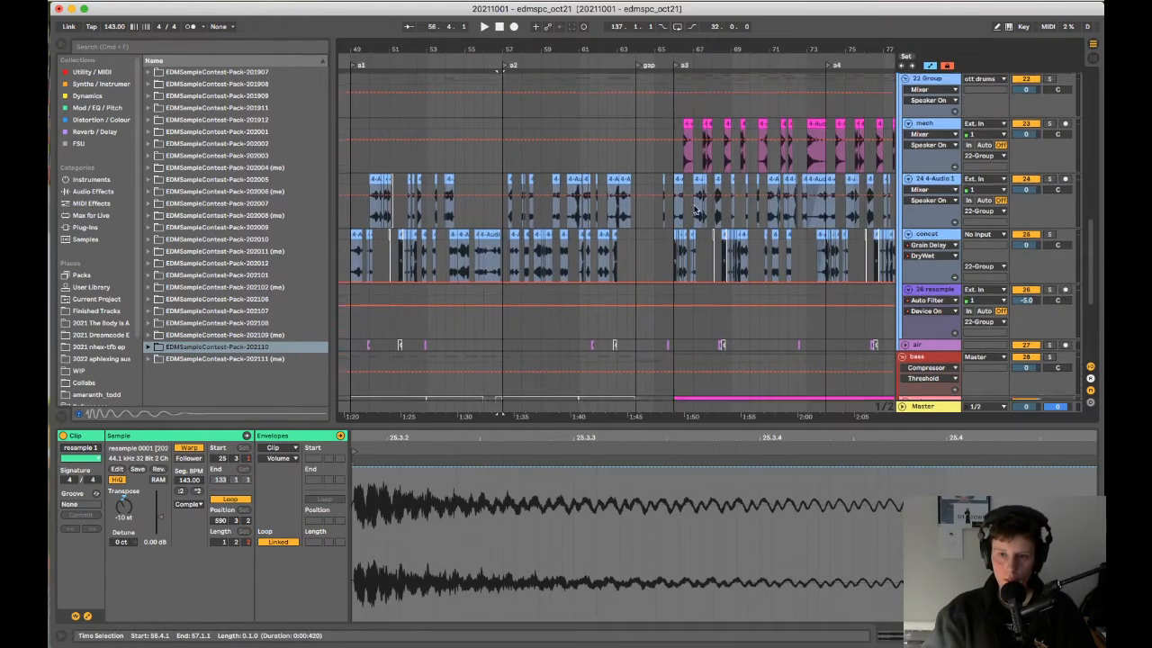
scroll(641, 244, "down", 5)
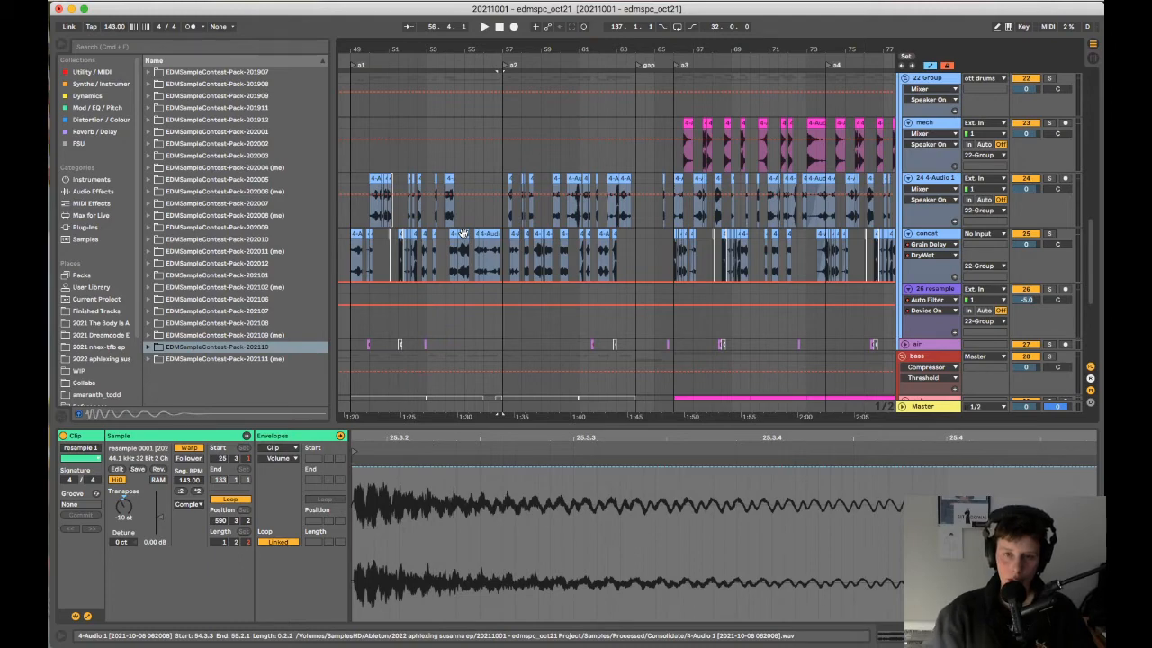
- Compare the placement of the chopped 22 Group clips with the 18 Group resample clips through section a2 up to the gap
scroll(462, 234, "up", 5)
scroll(615, 84, "up", 5)
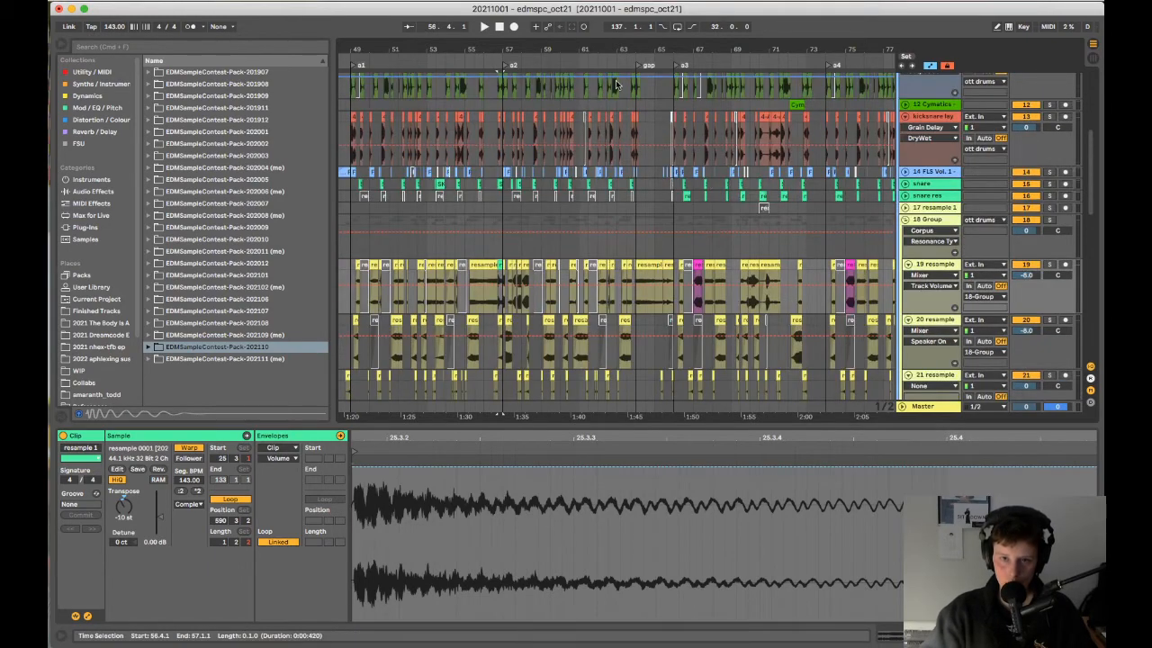
scroll(645, 392, "down", 5)
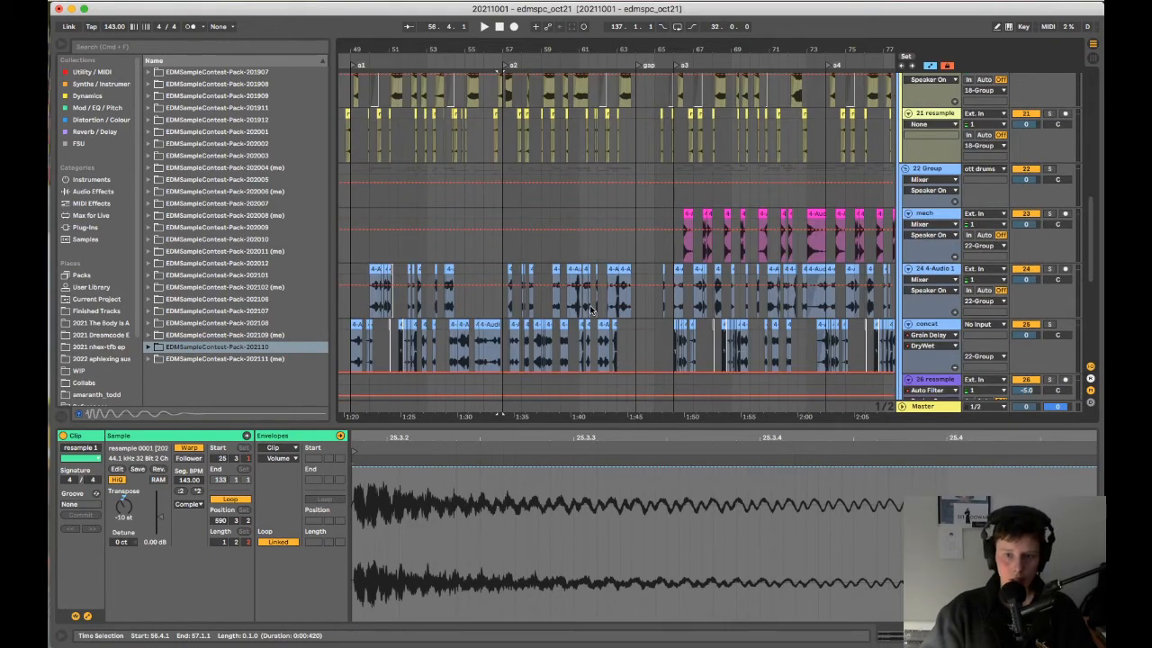
scroll(591, 310, "up", 5)
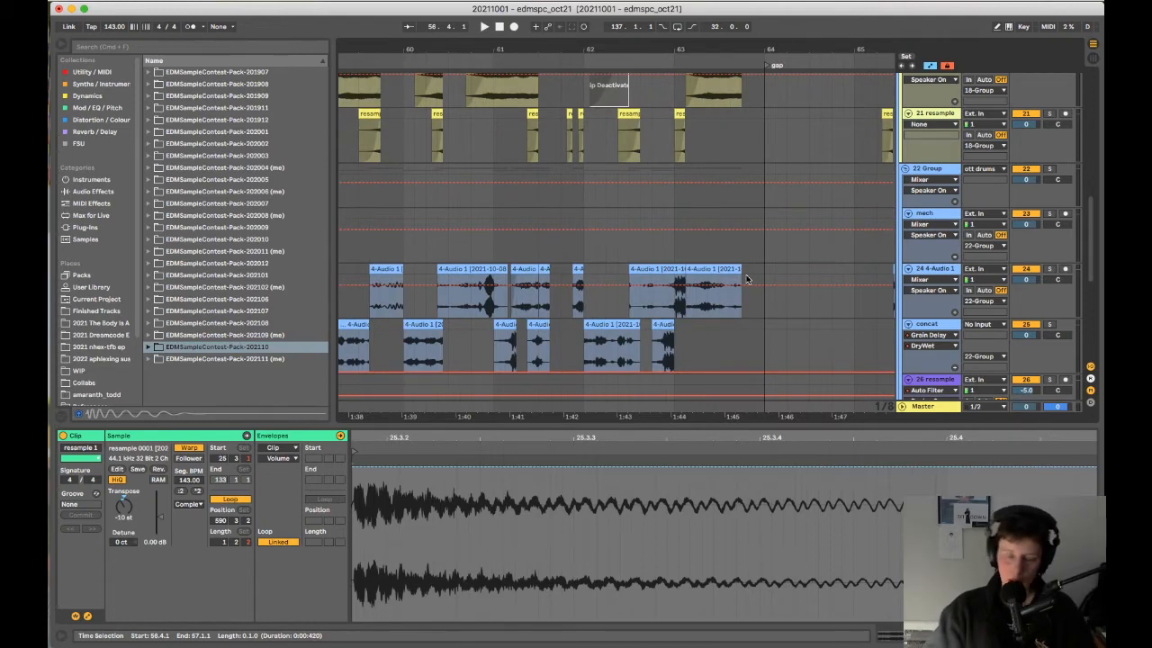
scroll(699, 279, "down", 5)
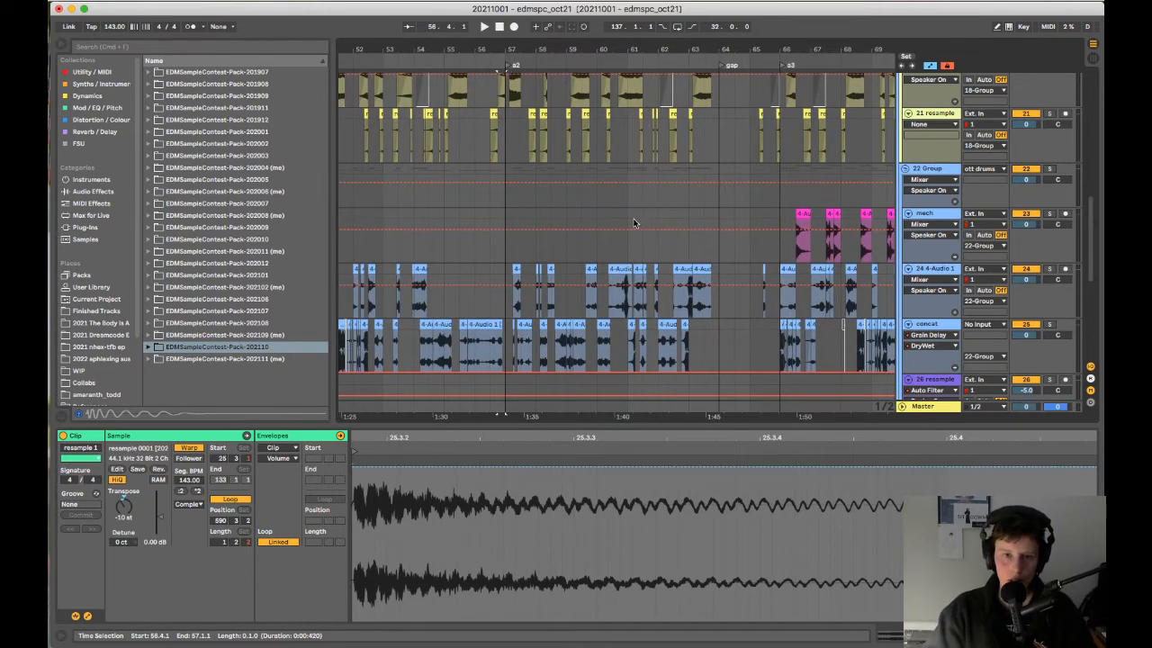
scroll(634, 222, "left", 5)
scroll(658, 239, "up", 10)
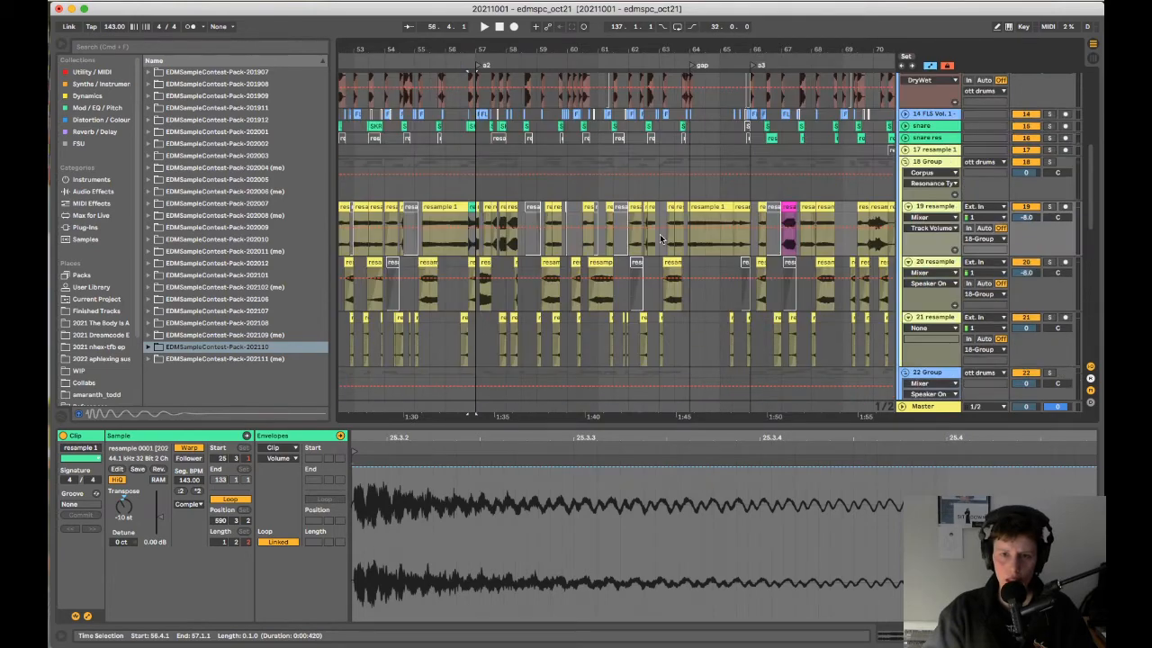
- Examine how the Cymatics, kicksnare lay, snare and 19 resample layers line up across sections a1 to a4
scroll(660, 238, "right", 5)
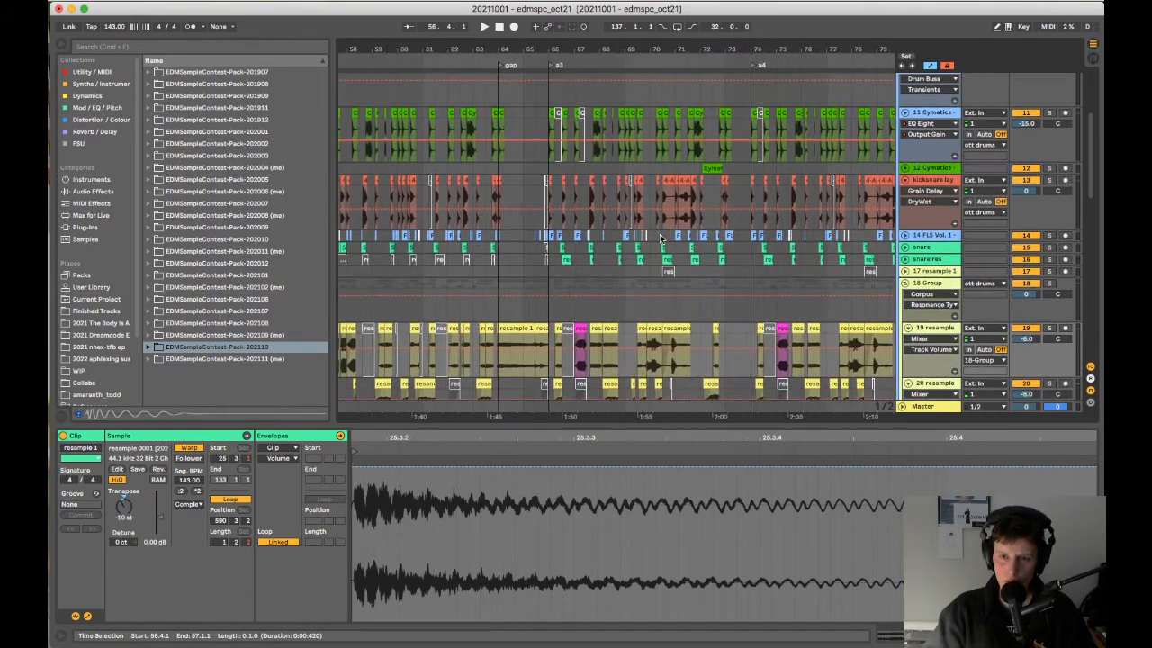
scroll(660, 238, "right", 4)
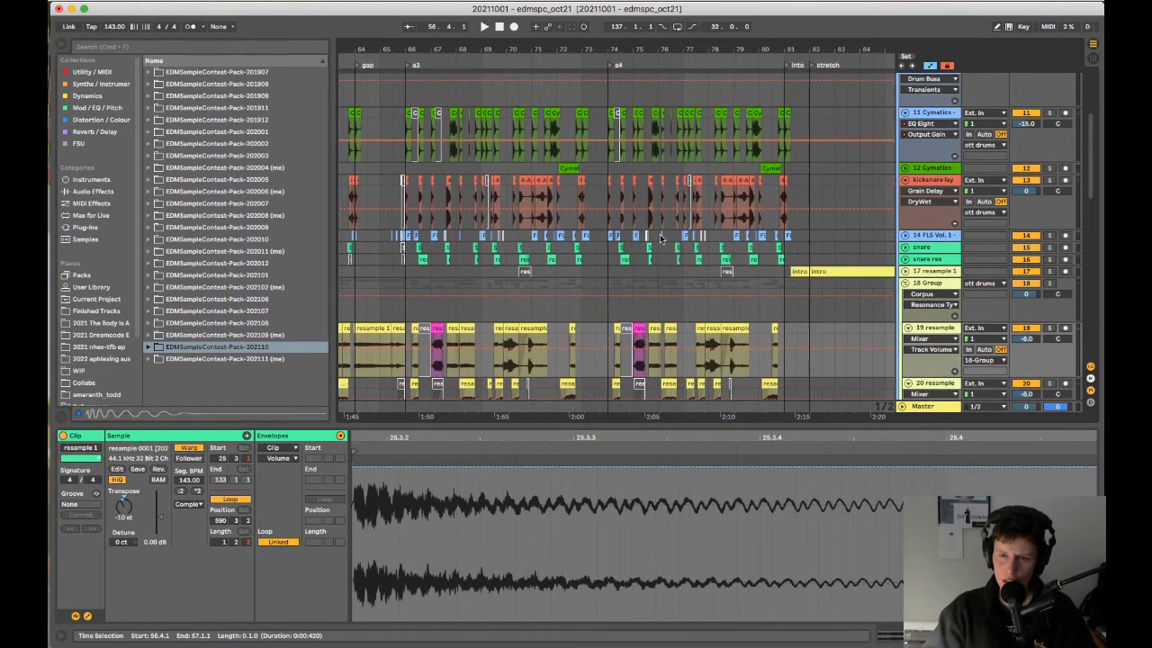
scroll(660, 238, "down", 6)
scroll(661, 239, "up", 6)
scroll(660, 238, "up", 3)
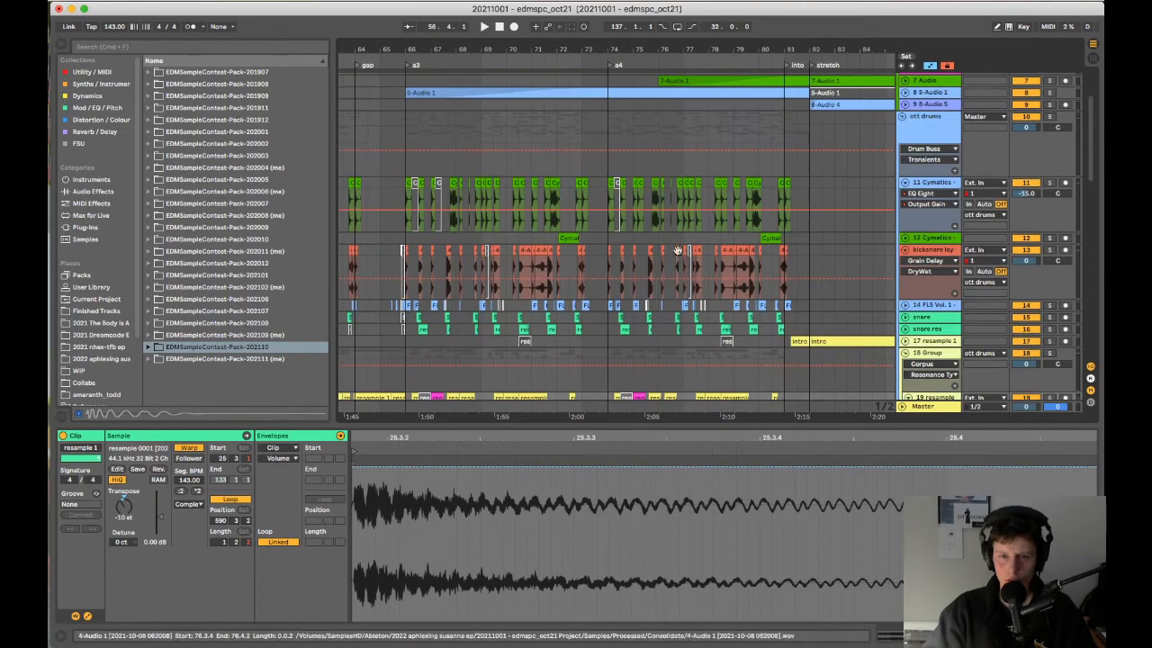
scroll(556, 276, "left", 8)
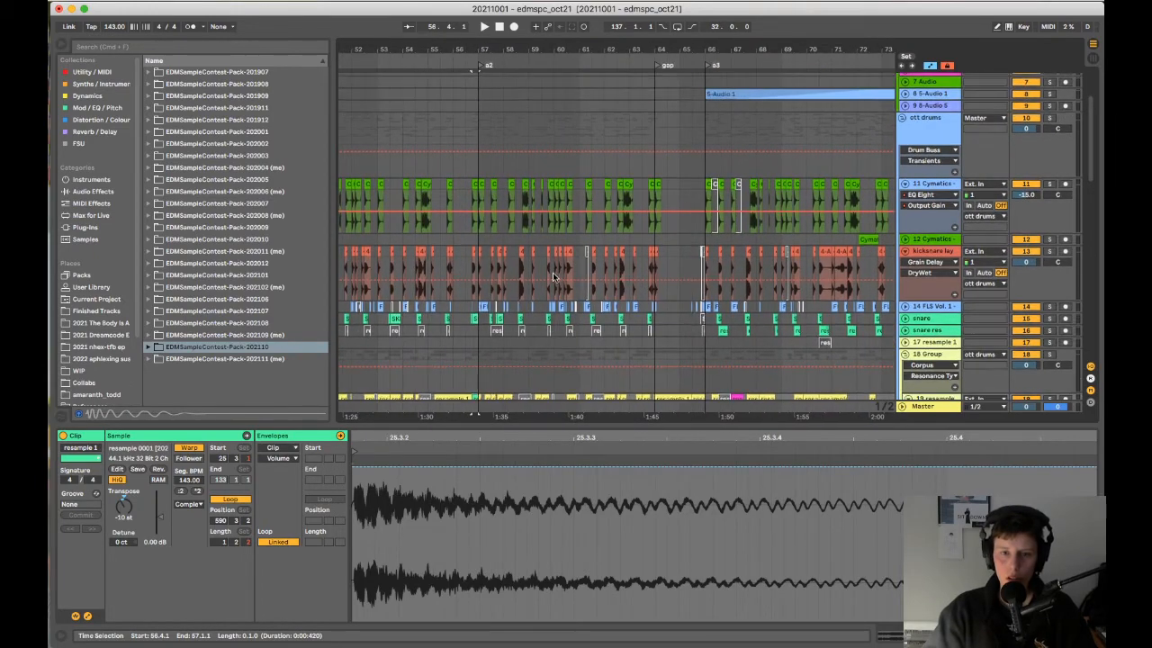
scroll(557, 277, "left", 5)
scroll(624, 287, "down", 5)
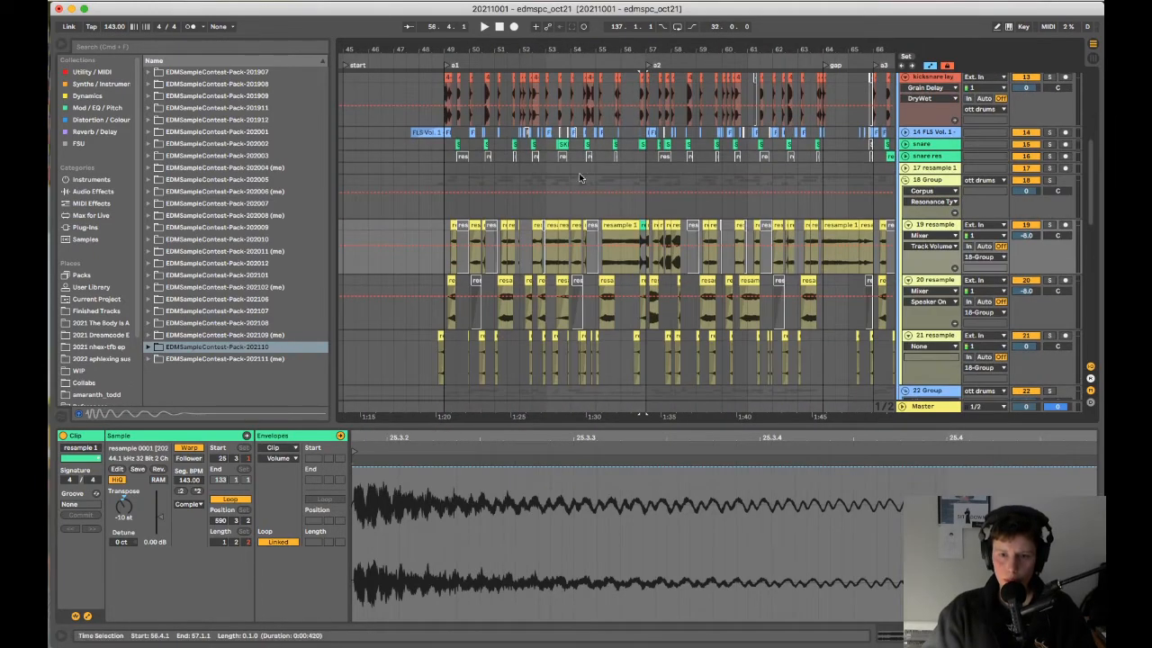
scroll(681, 185, "up", 3)
scroll(680, 190, "up", 4)
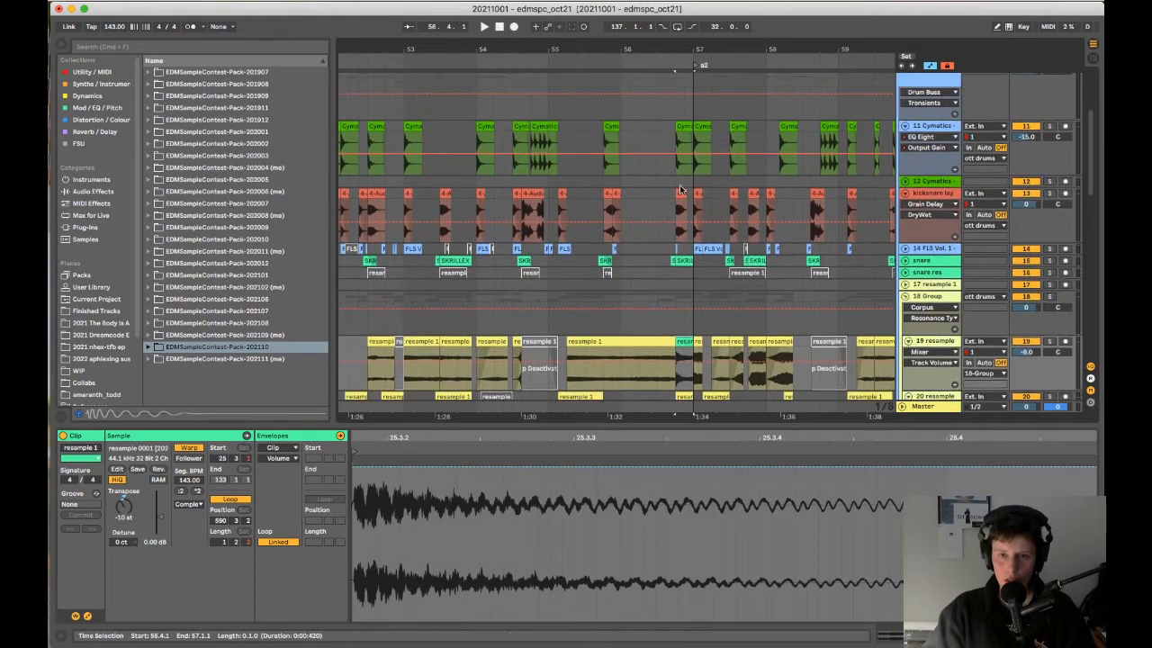
- Open the long resample 1 clip at bar 55.2 on the 19 resample track and check the 22 Group clips beneath it
left_click(594, 338)
scroll(621, 339, "down", 5)
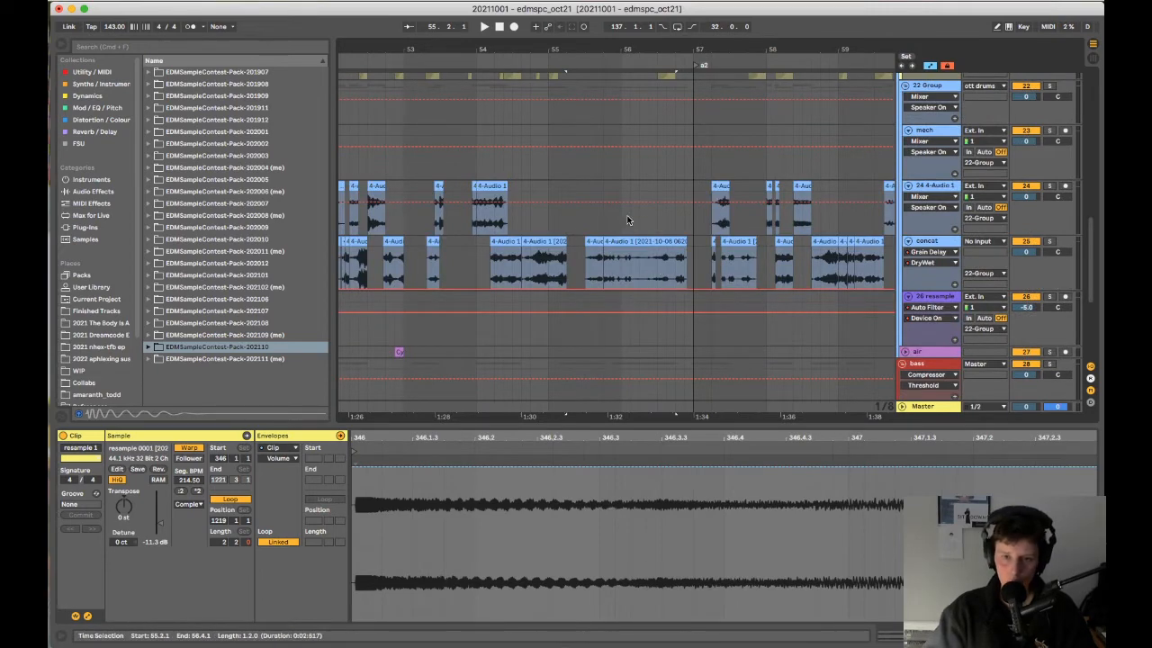
scroll(584, 167, "down", 4)
- Play the arrangement from bar 55 into section a2 to hear the layered drum groups together
left_click(565, 151)
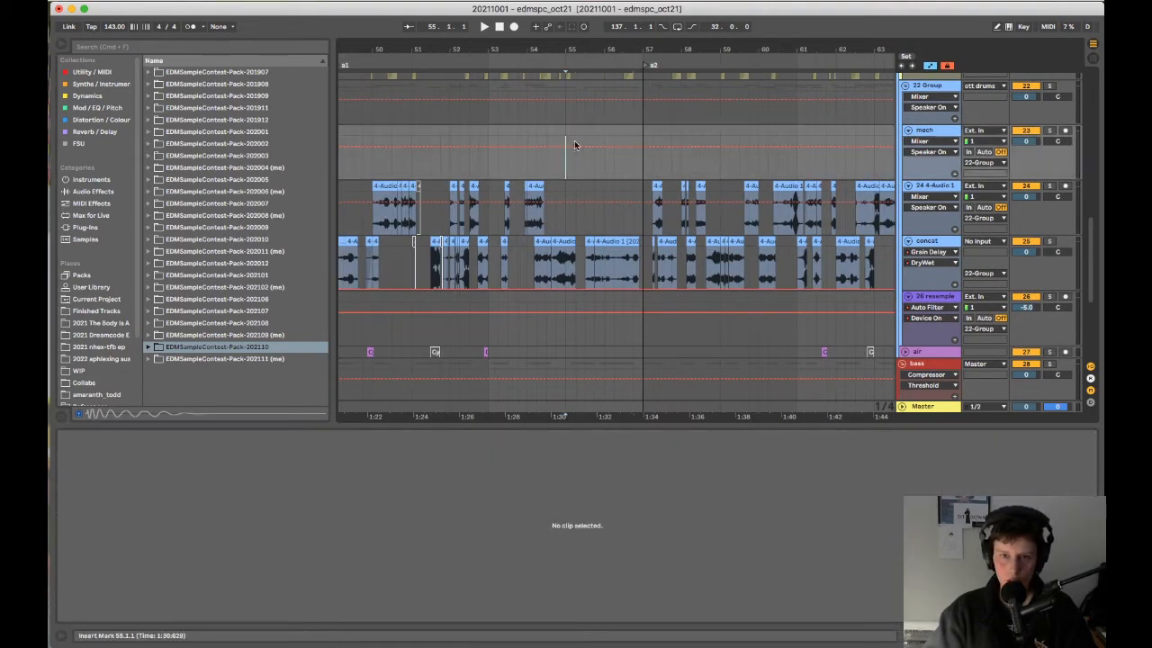
key("space")
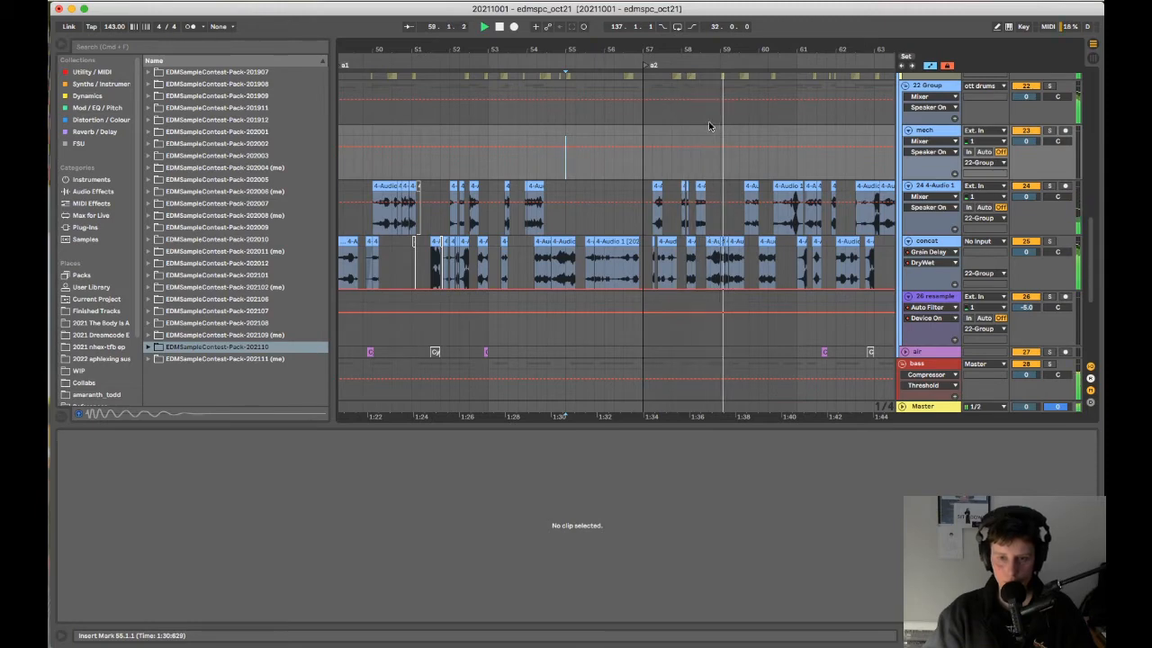
key("space")
- Review how the 18 Group resamples and the mech, 24 4-Audio 1 and concat clips alternate from section a1 to a4
scroll(693, 130, "down", 3)
scroll(687, 142, "down", 1)
scroll(686, 142, "right", 1)
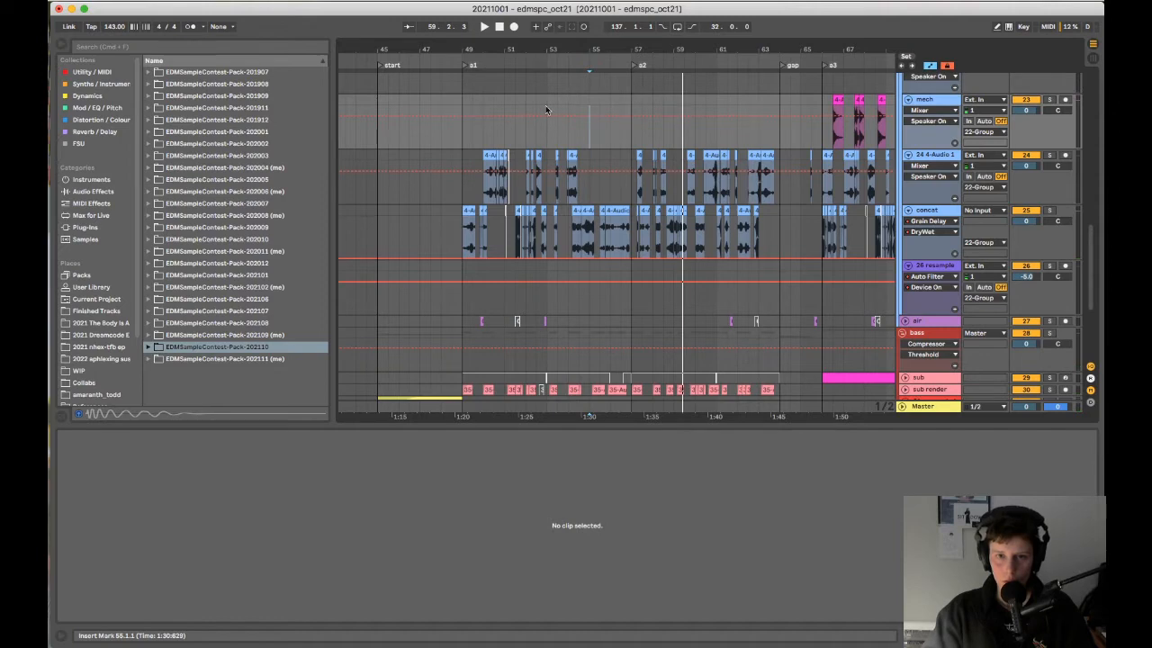
scroll(545, 110, "up", 3)
scroll(588, 211, "up", 3)
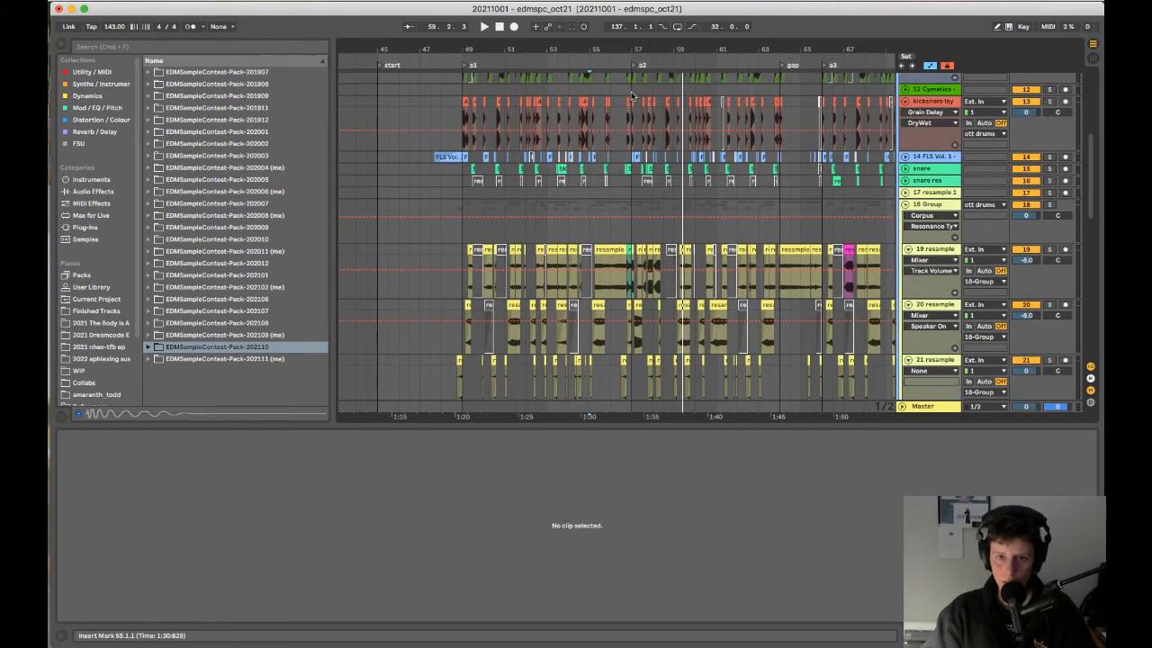
scroll(627, 213, "down", 3)
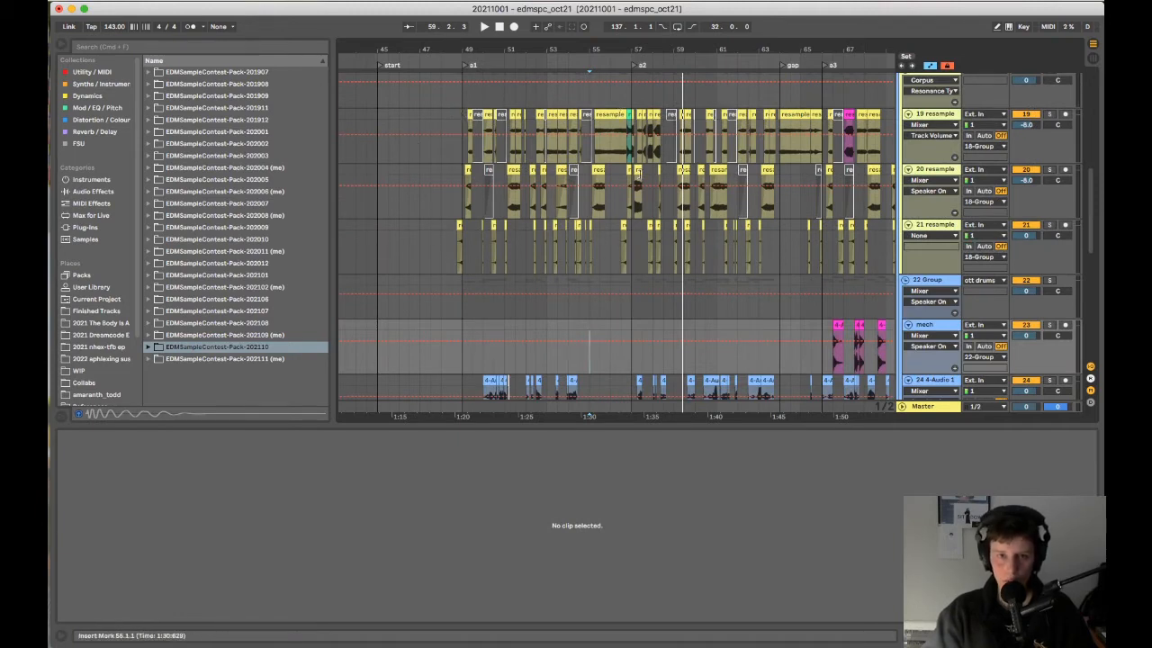
scroll(571, 295, "down", 3)
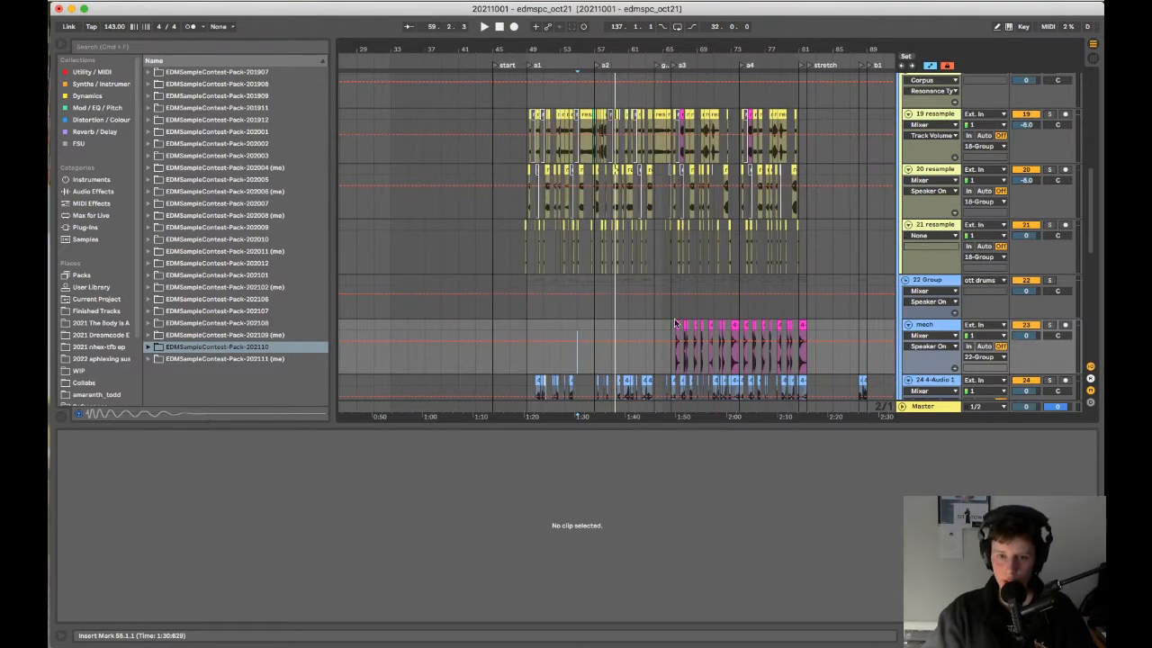
scroll(574, 341, "up", 3)
scroll(637, 327, "down", 4)
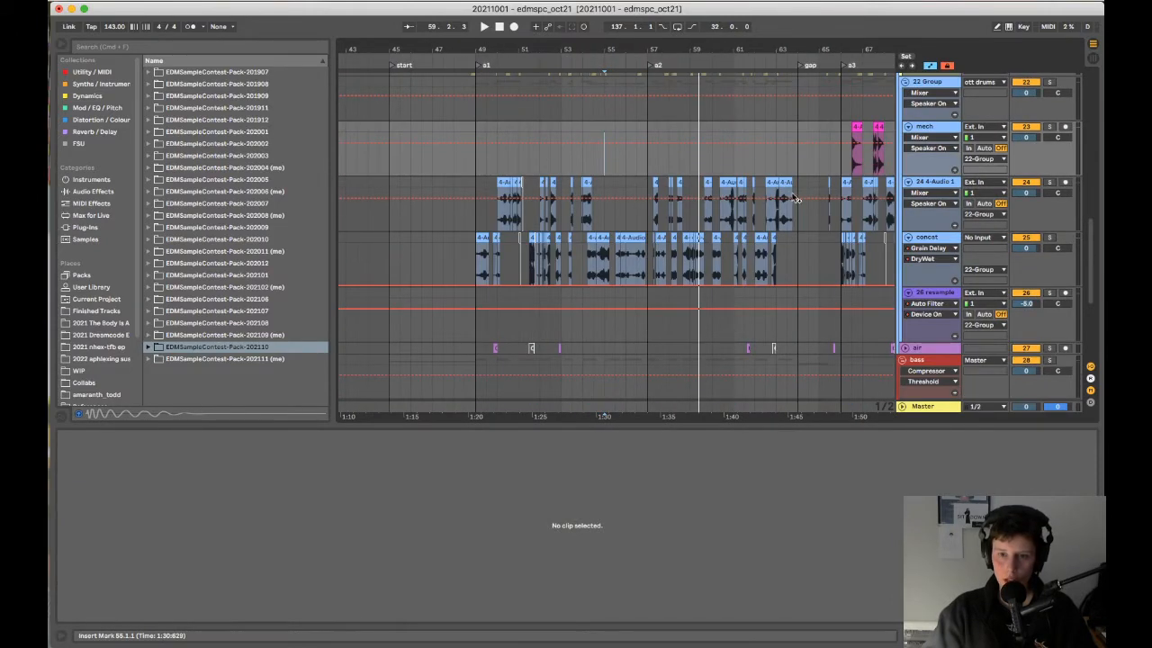
scroll(756, 211, "right", 3)
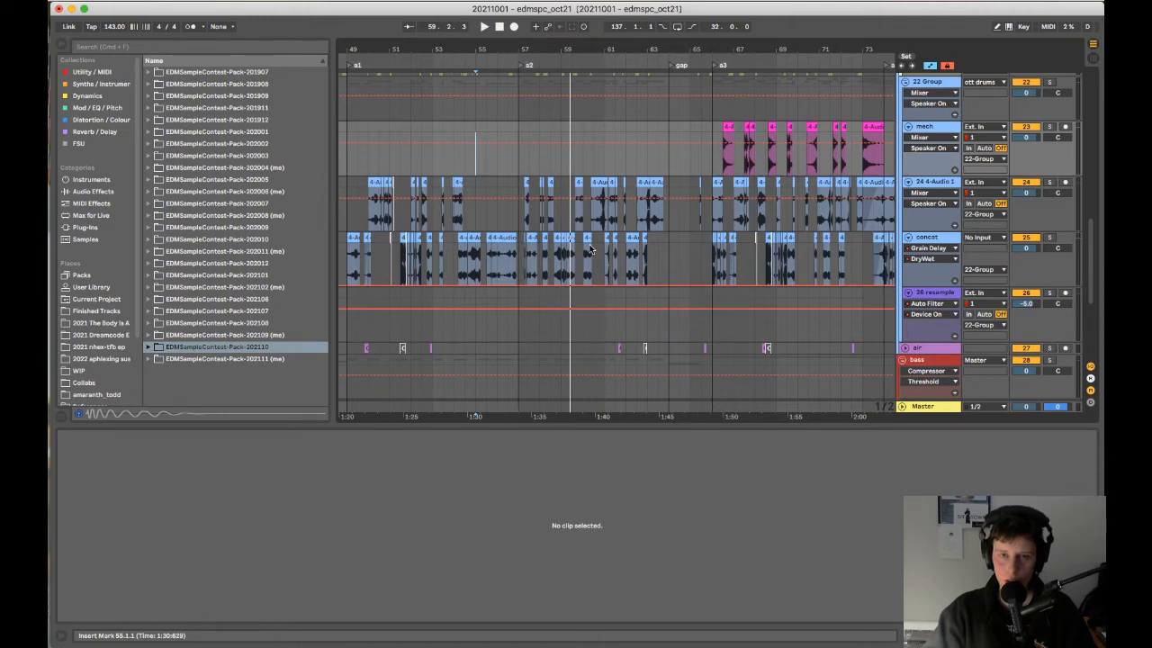
scroll(592, 253, "right", 4)
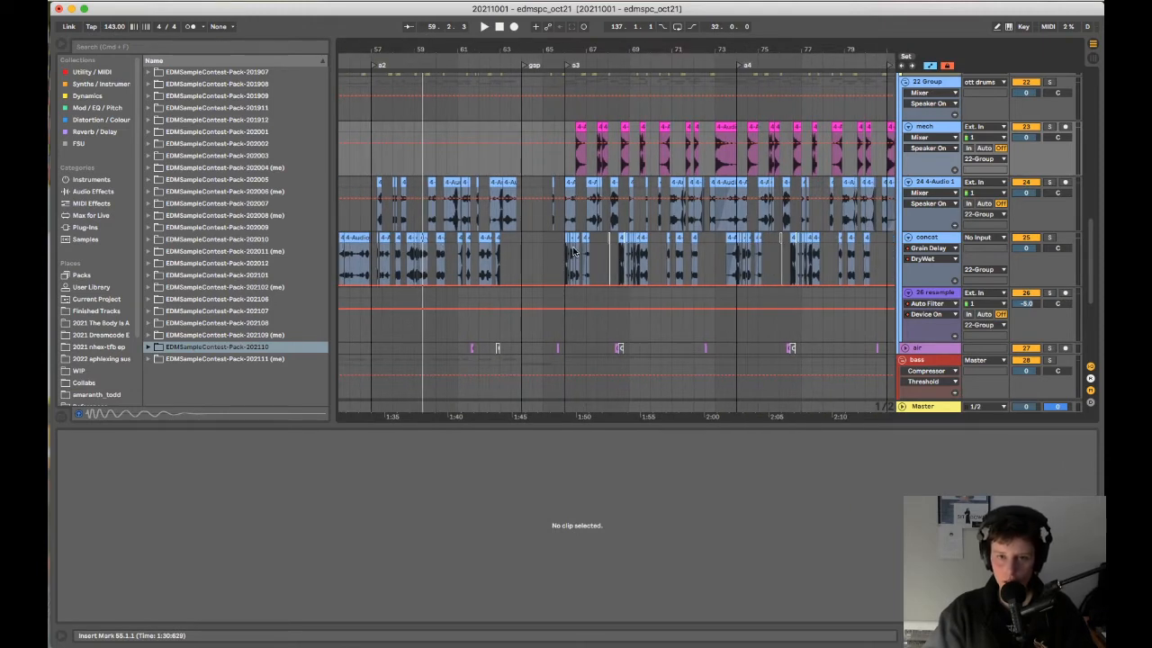
- Open the concat clip at bar 68.3 in section a3 and listen to the arrangement from there
scroll(538, 281, "up", 3)
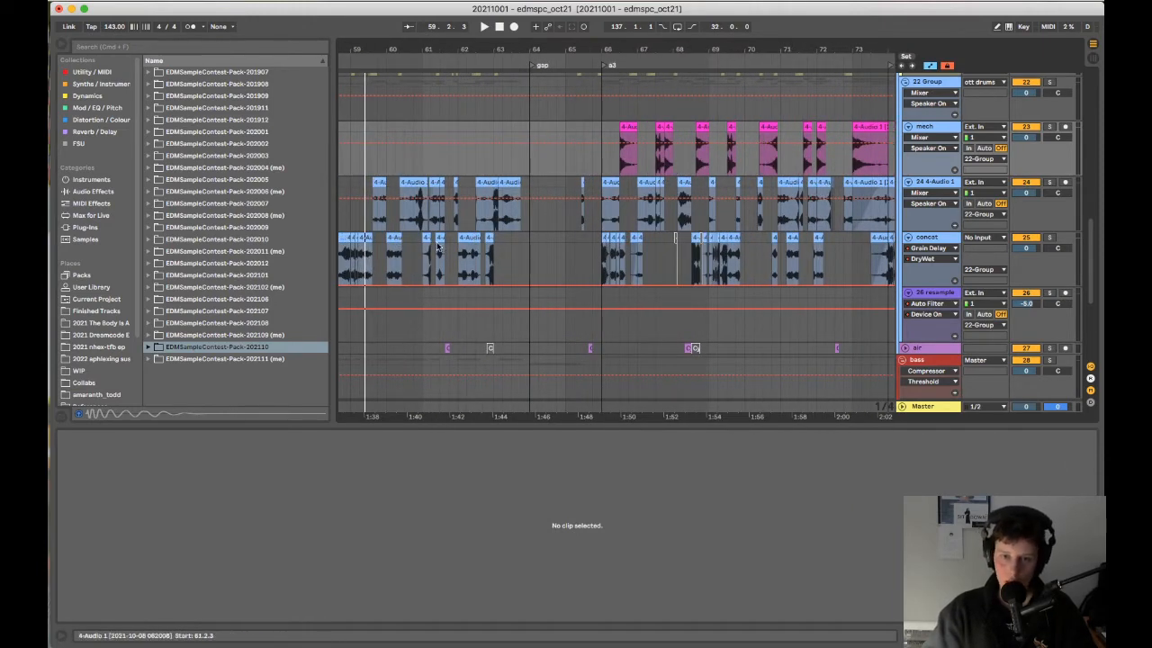
scroll(481, 249, "up", 2)
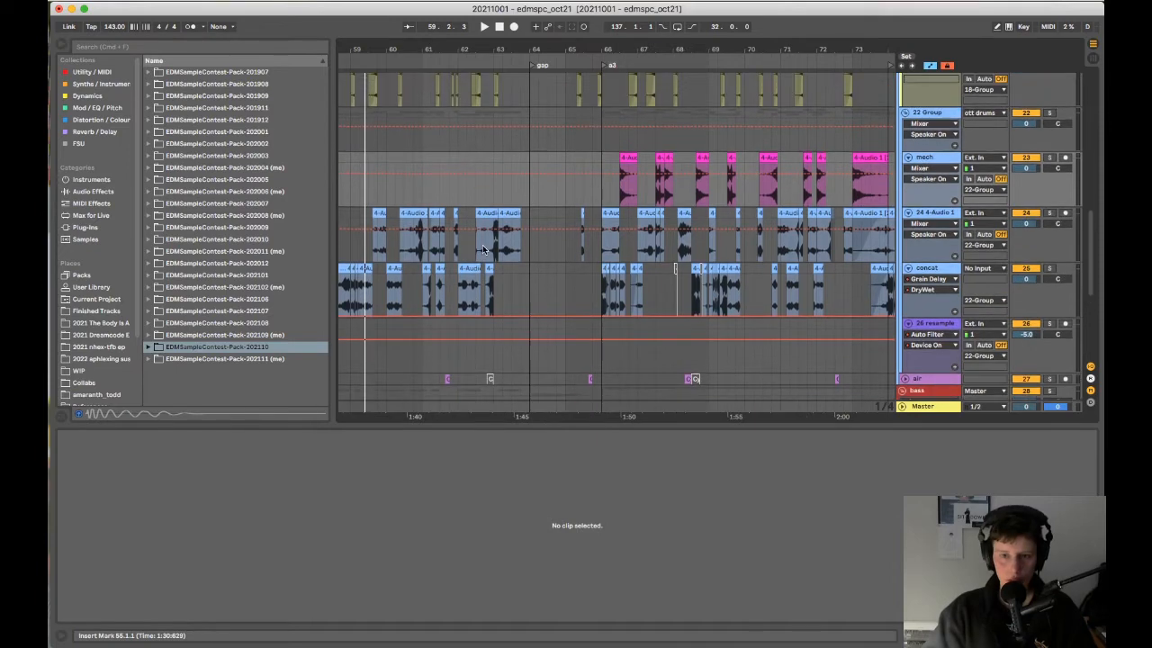
left_click(698, 278)
key("space")
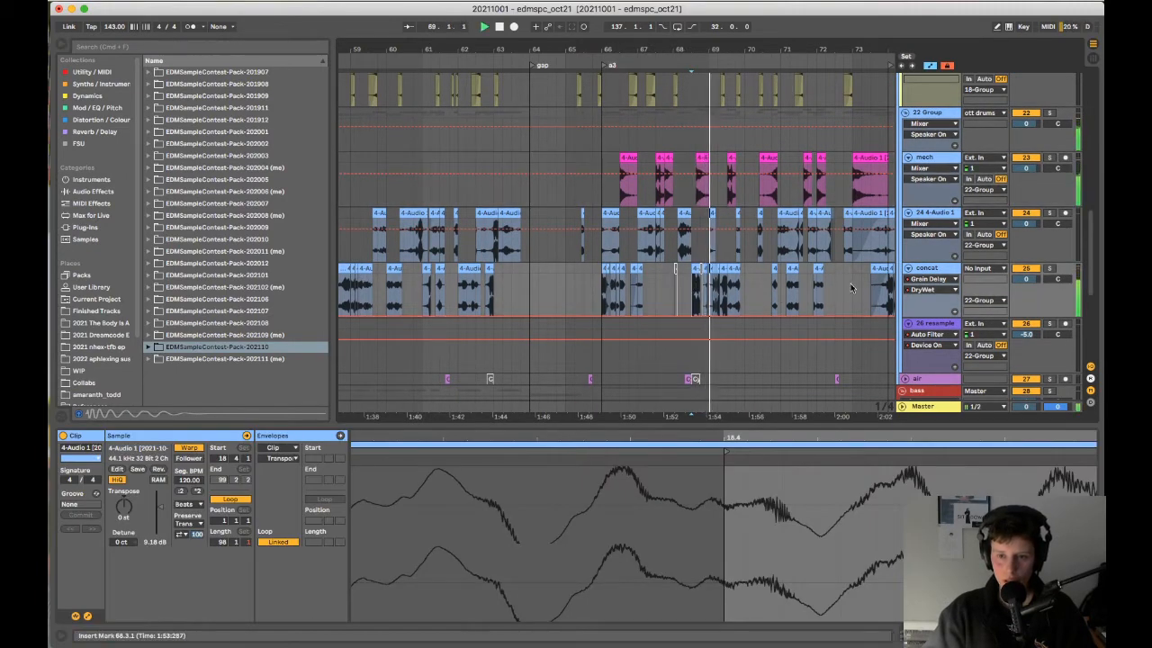
scroll(695, 258, "down", 4)
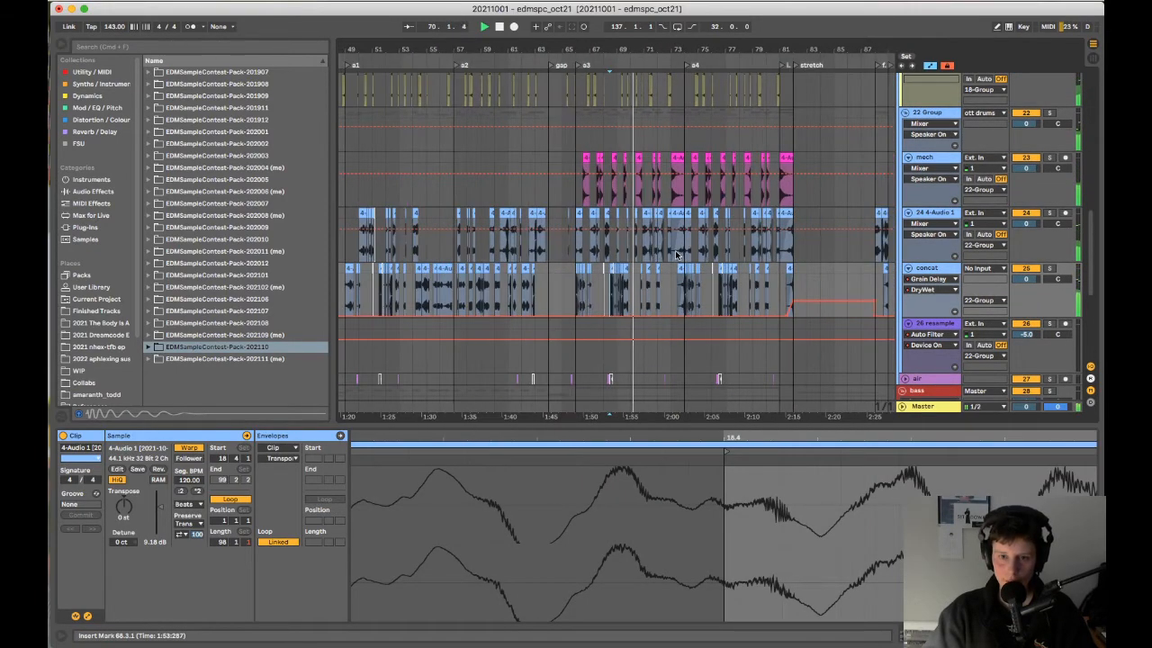
scroll(616, 252, "left", 3)
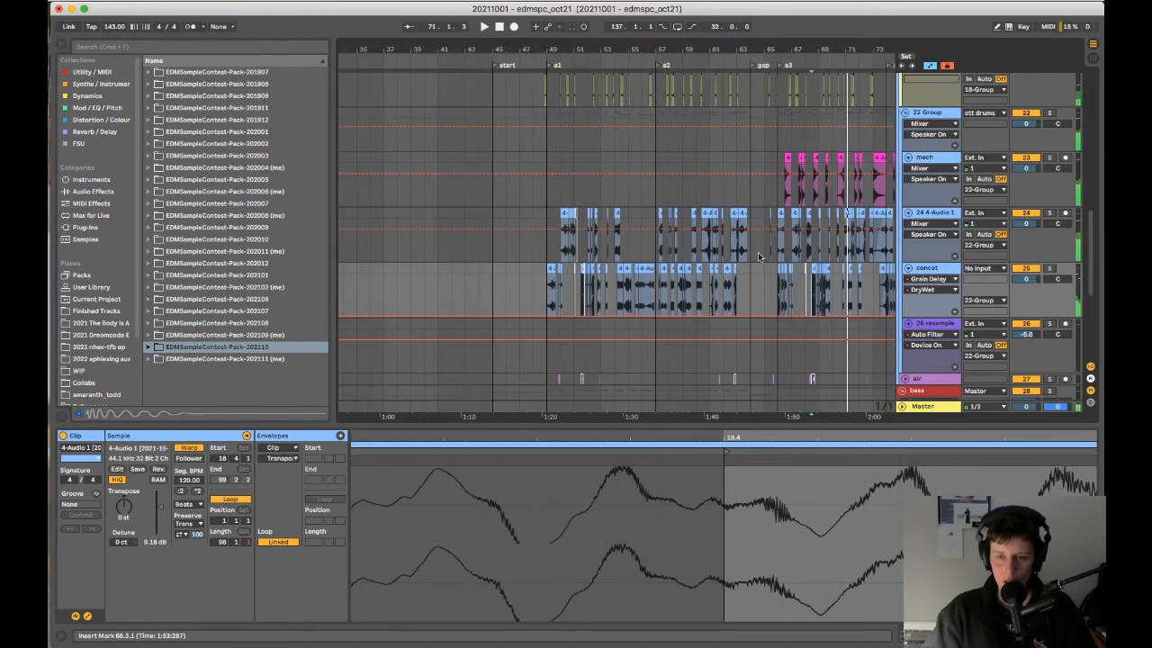
scroll(759, 255, "left", 2)
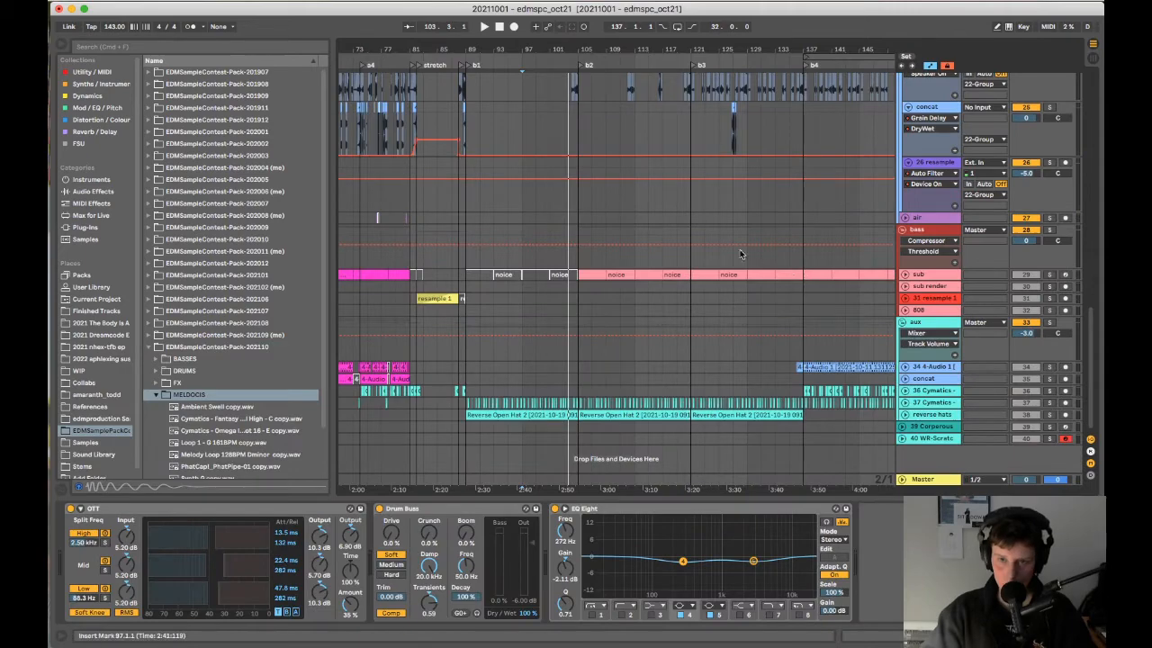
- Survey the tracks from 22 Group up to the mel group, comparing sections a1 to a4 with the start of b1
scroll(740, 255, "up", 10)
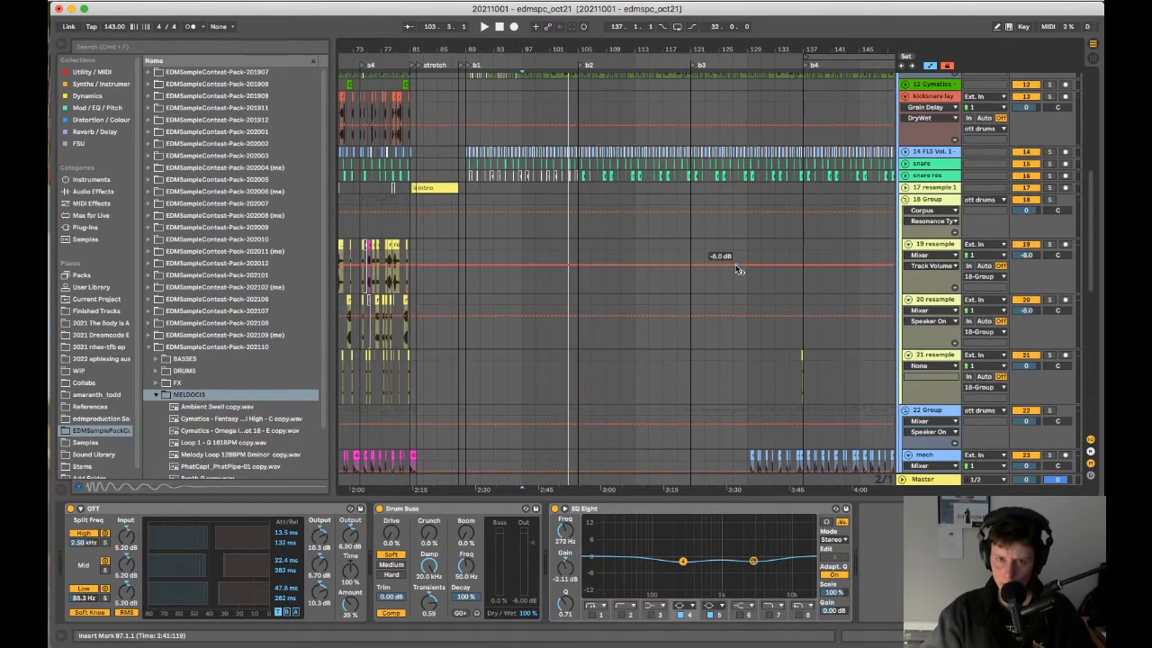
scroll(681, 259, "down", 2)
scroll(593, 273, "up", 10)
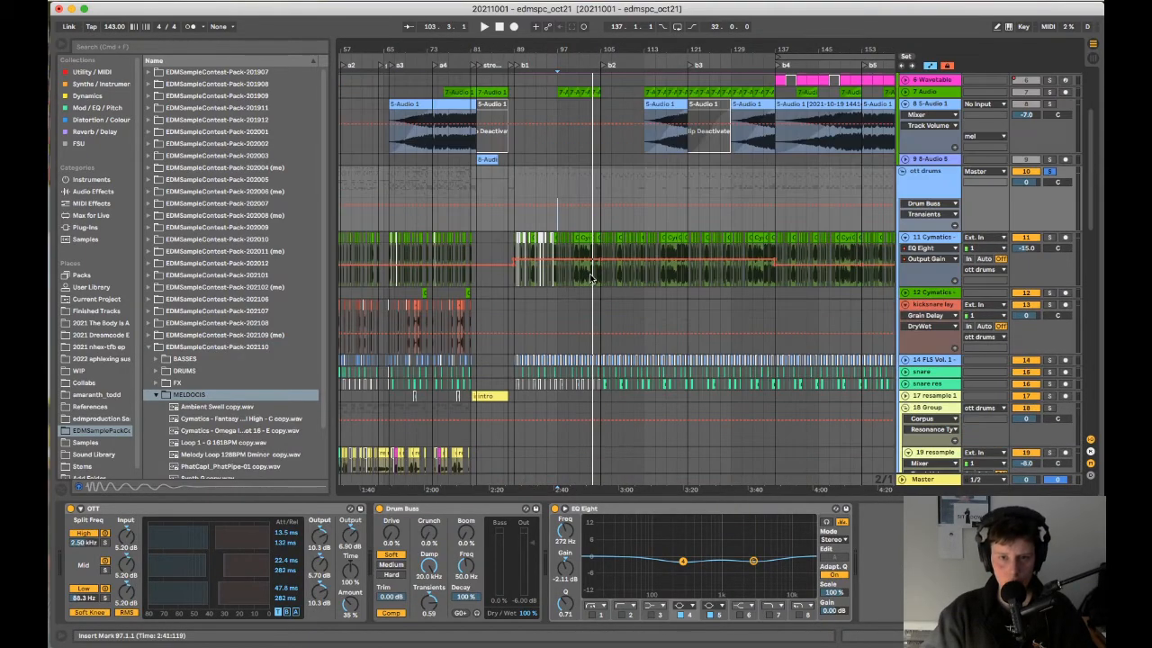
scroll(711, 311, "left", 3)
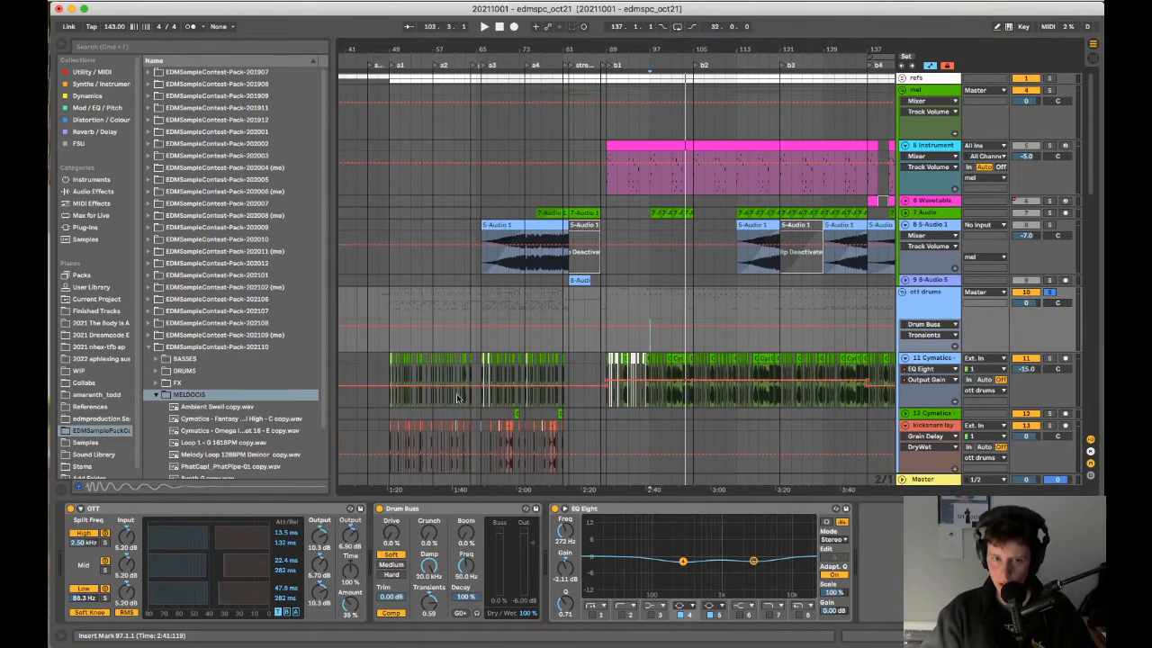
scroll(389, 357, "up", 7)
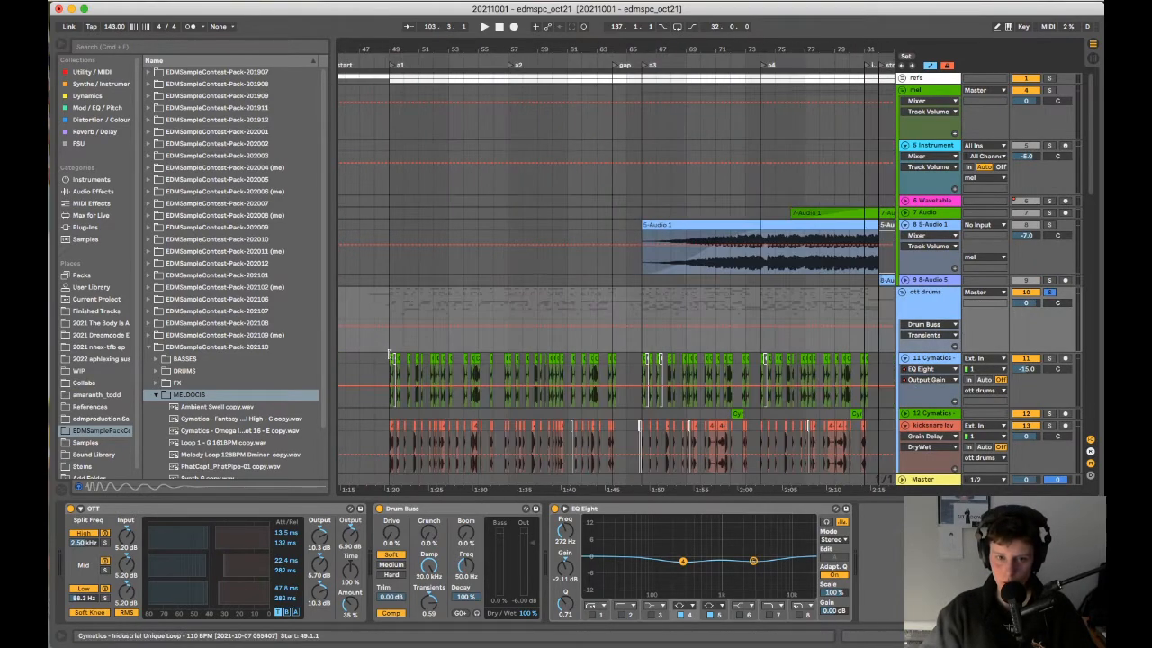
scroll(424, 332, "right", 5)
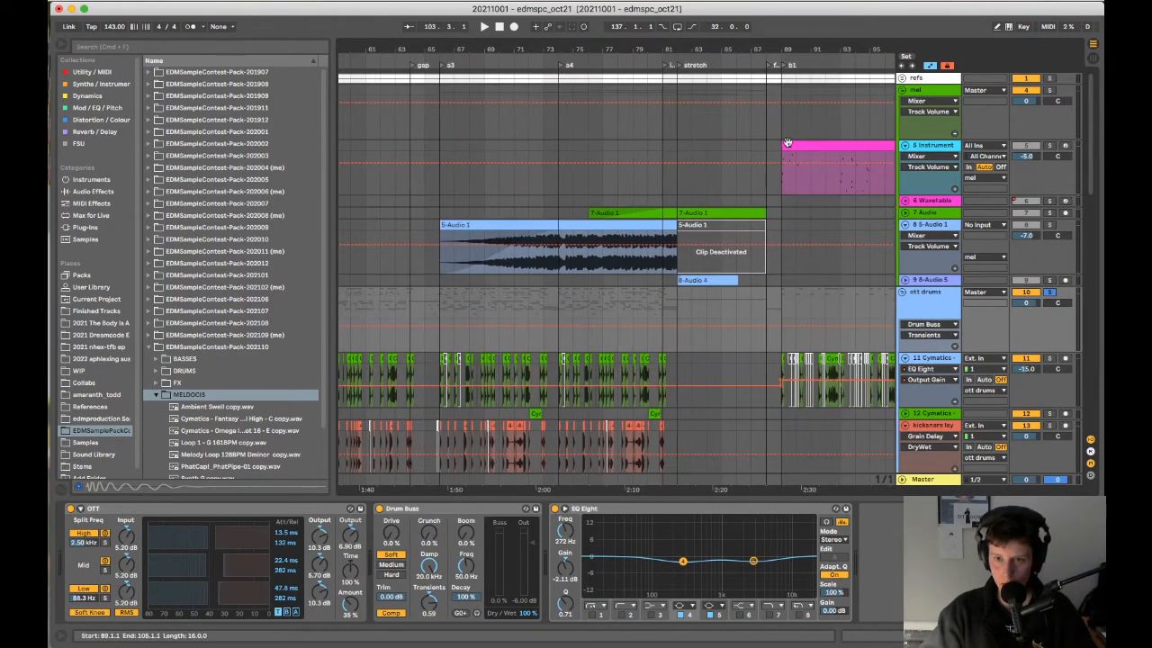
- Show the device chain of the 5 Instrument track in section b1 and inspect its layered 808 samplers
scroll(738, 177, "down", 3)
scroll(734, 177, "right", 2)
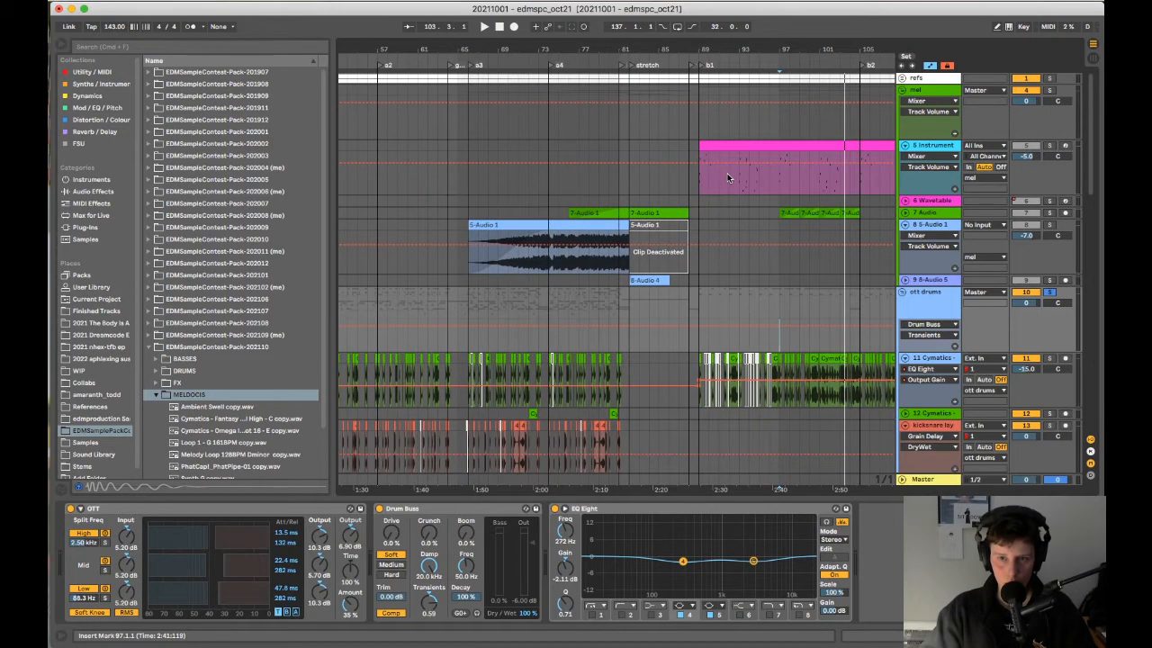
left_click(925, 147)
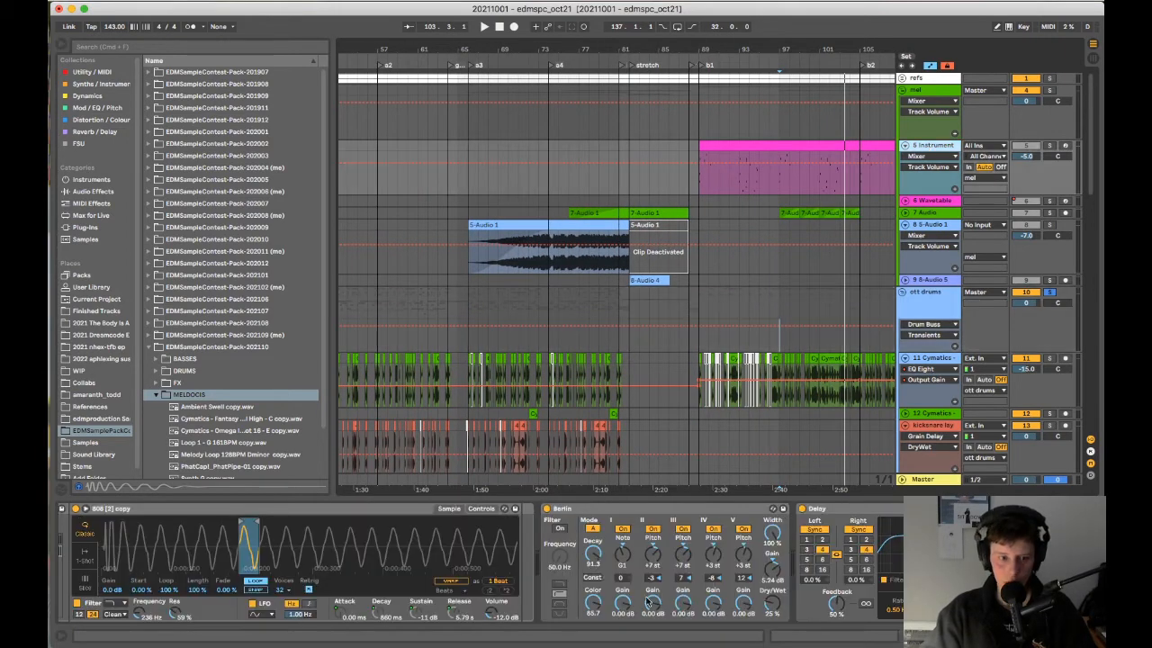
scroll(611, 607, "left", 3)
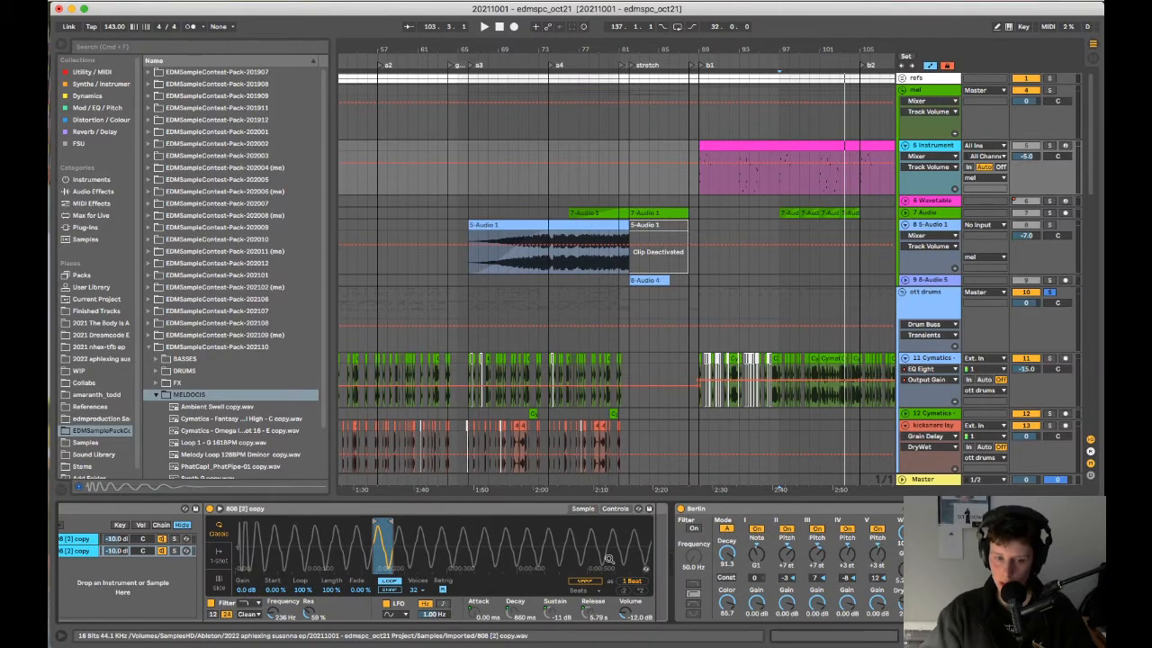
- Inspect the Chord device and Instrument Rack at the start of the 5 Instrument device chain
scroll(595, 569, "left", 3)
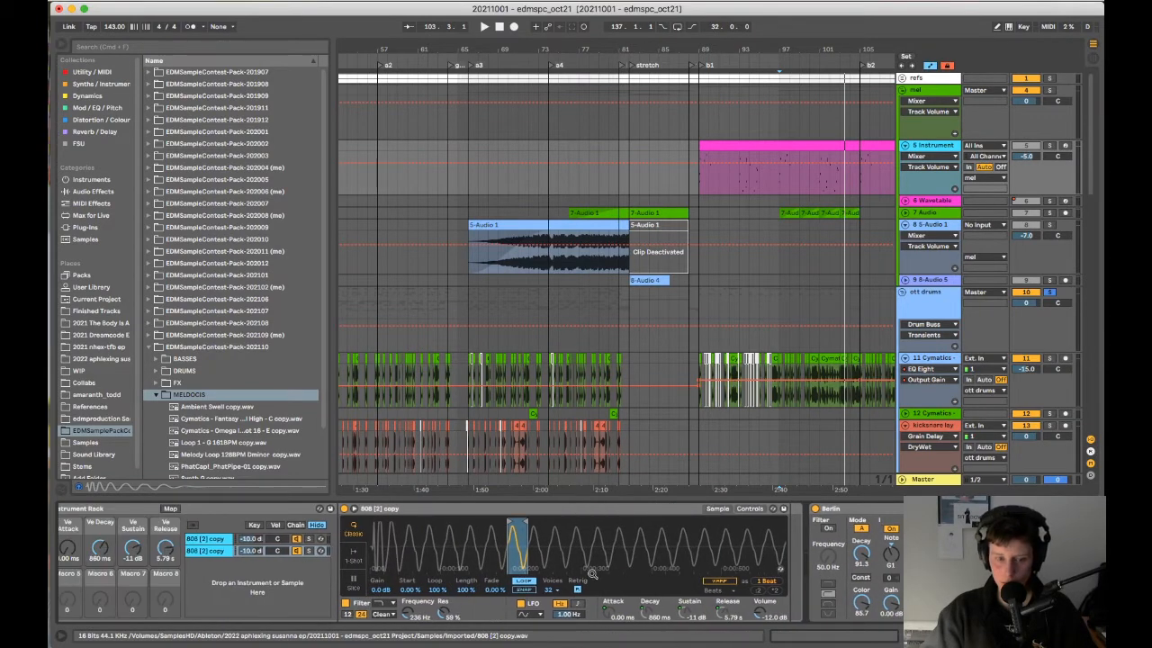
scroll(592, 573, "left", 3)
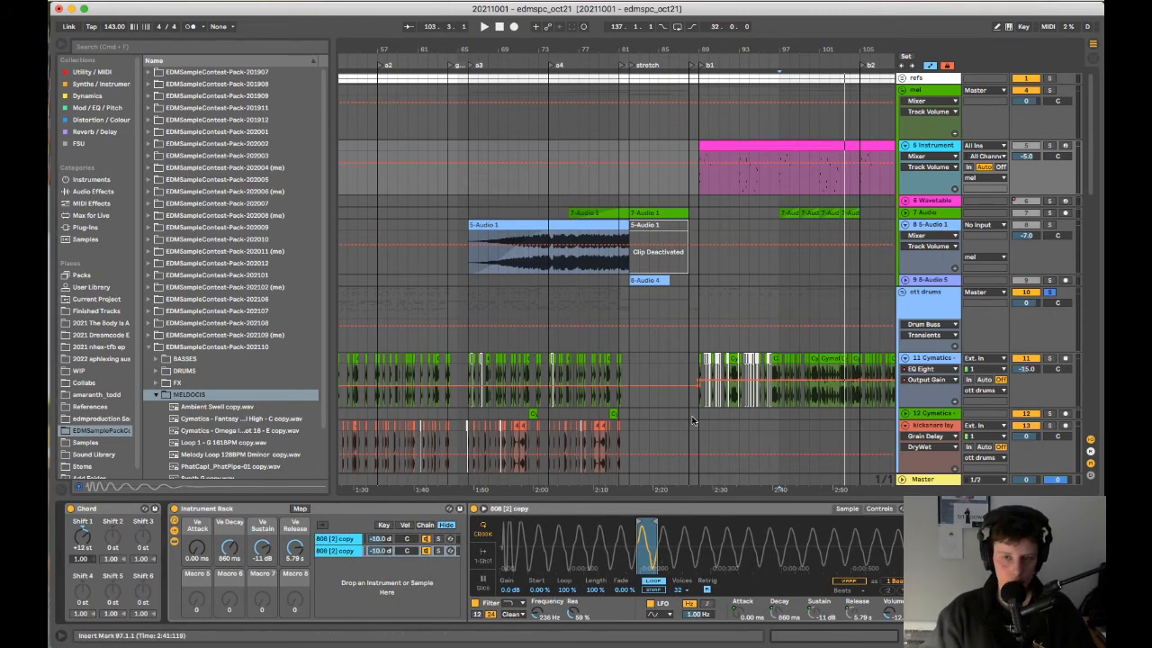
- Take the ott drums group off solo so all tracks are audible
scroll(708, 265, "right", 8)
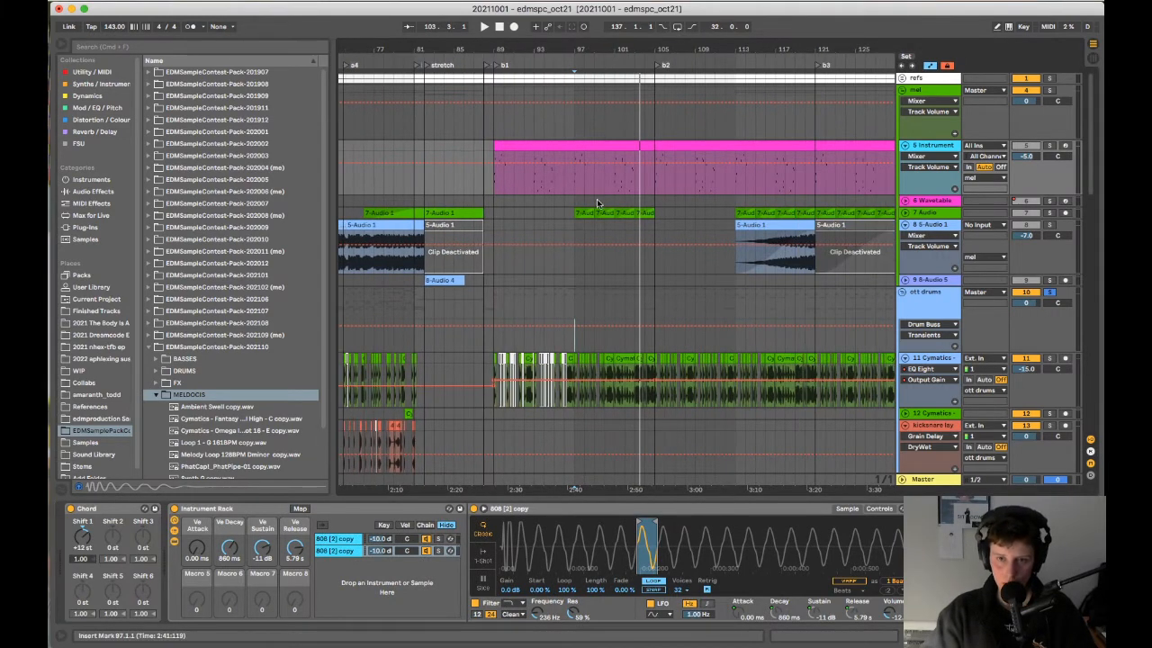
scroll(710, 268, "down", 5)
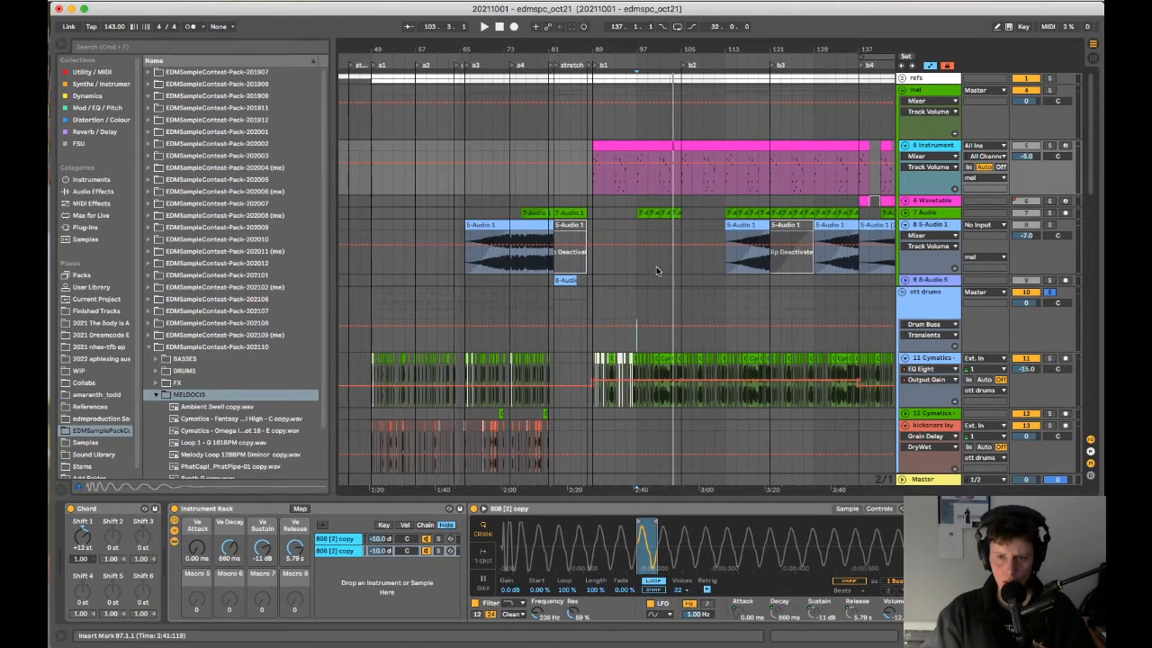
scroll(639, 274, "right", 3)
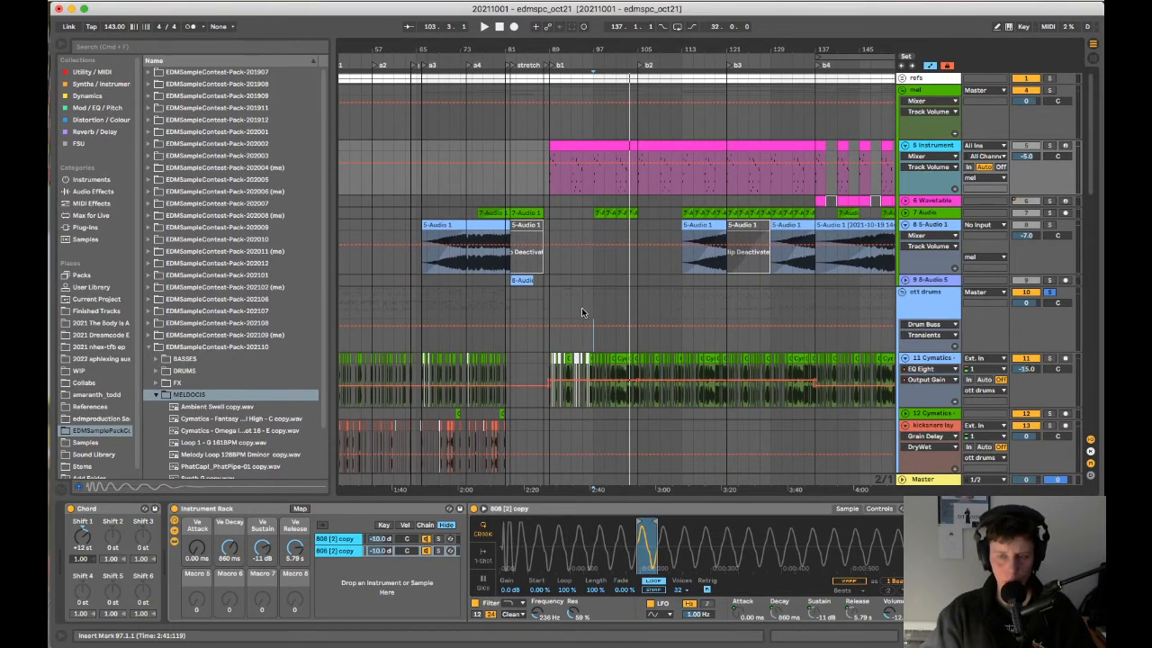
left_click(1050, 292)
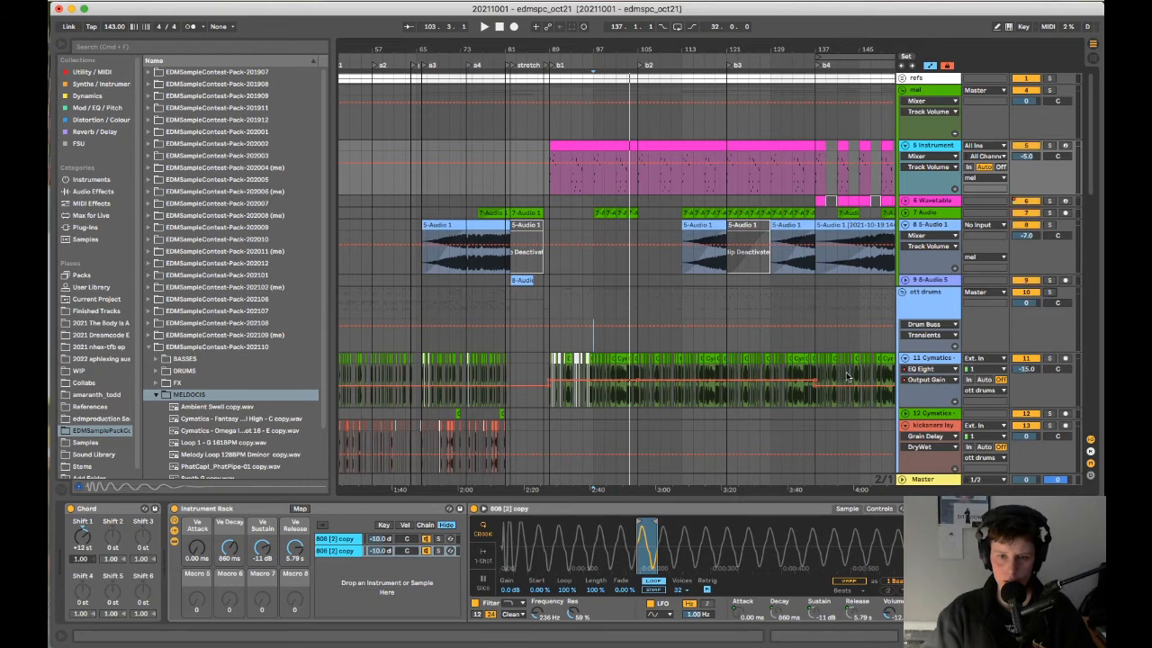
- Examine the drum tracks in sections a1 and a2 up close, including the kick and snare layers, and compare them with b1
scroll(466, 417, "left", 3)
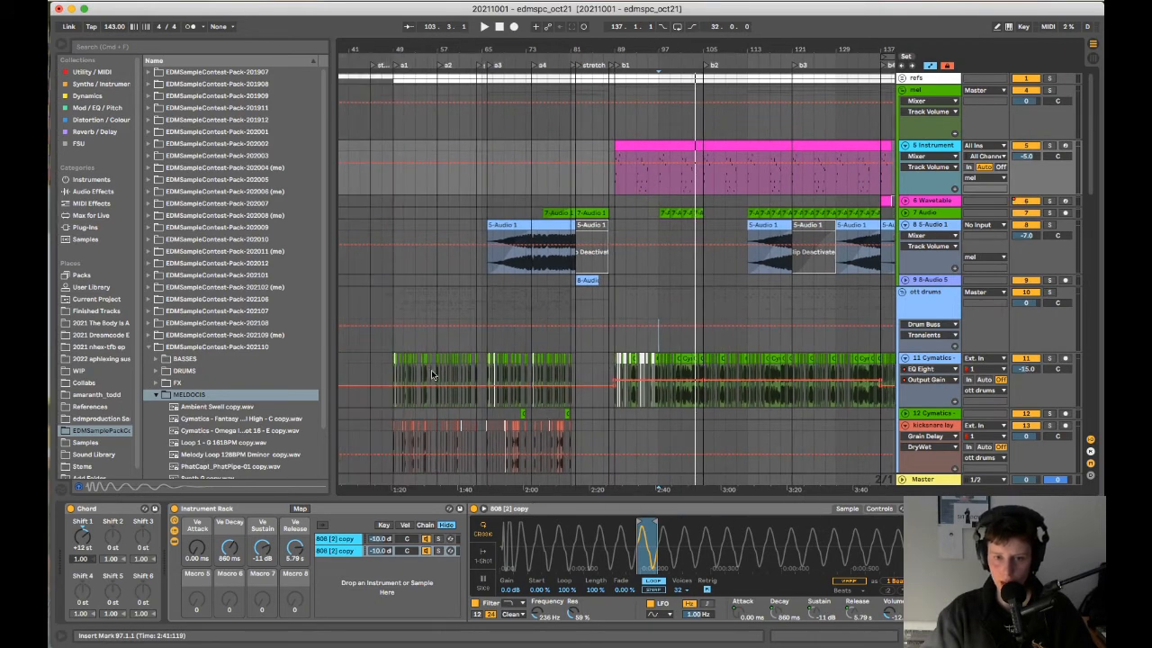
scroll(618, 423, "down", 5)
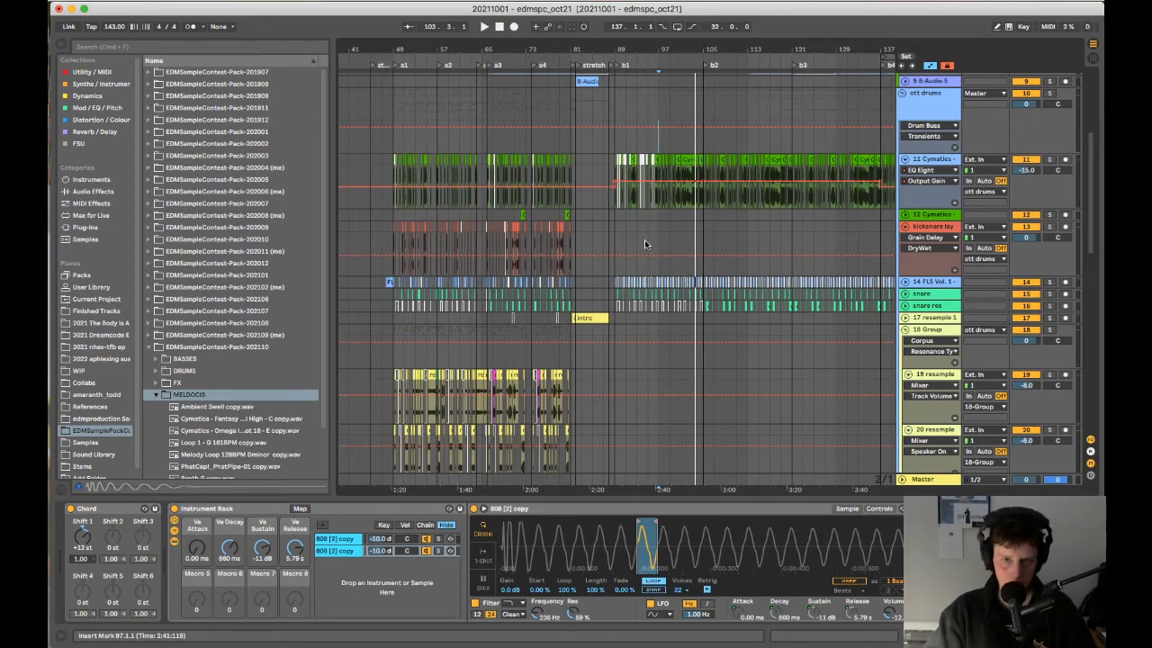
scroll(645, 241, "up", 3)
scroll(531, 314, "left", 4)
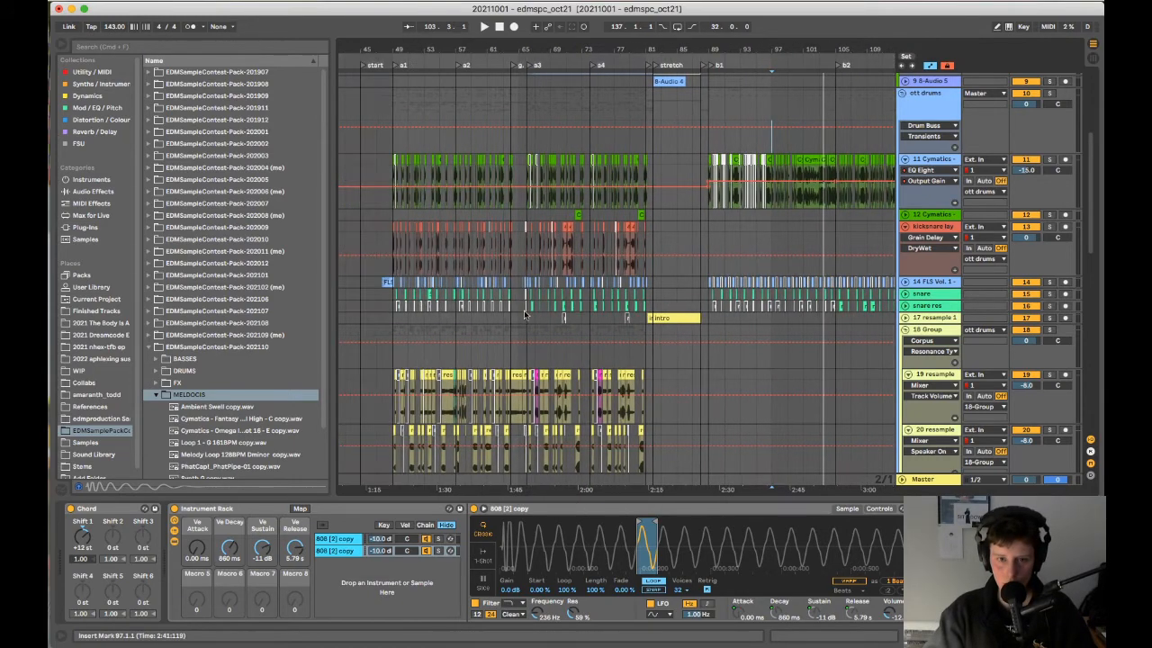
scroll(389, 298, "up", 6)
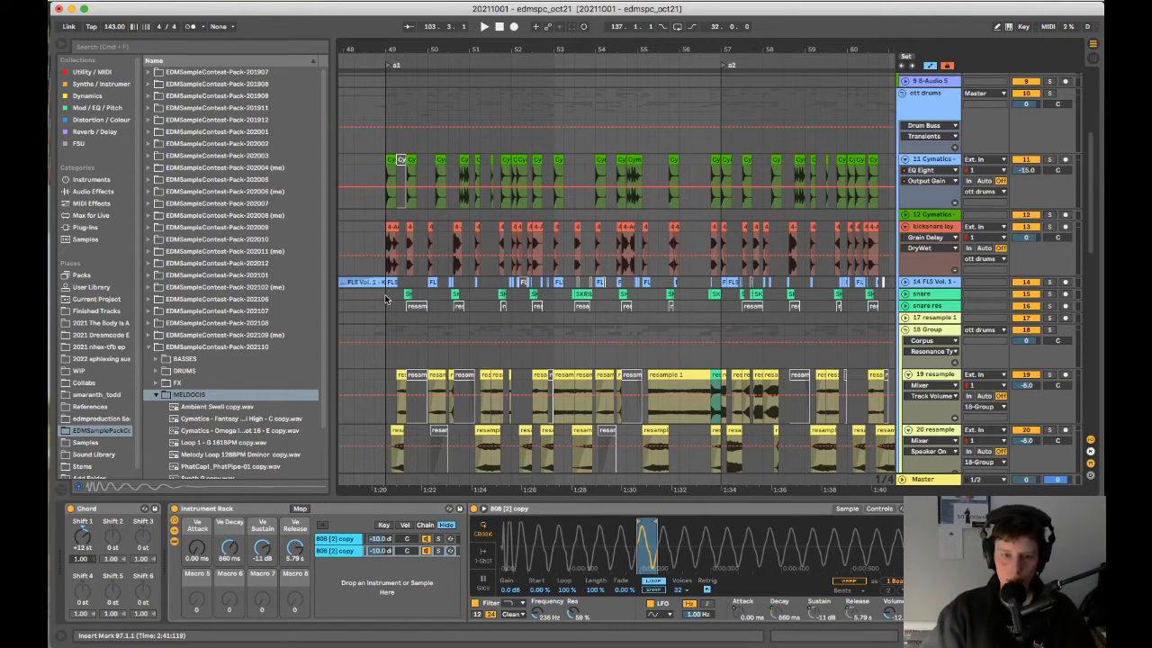
scroll(387, 304, "up", 4)
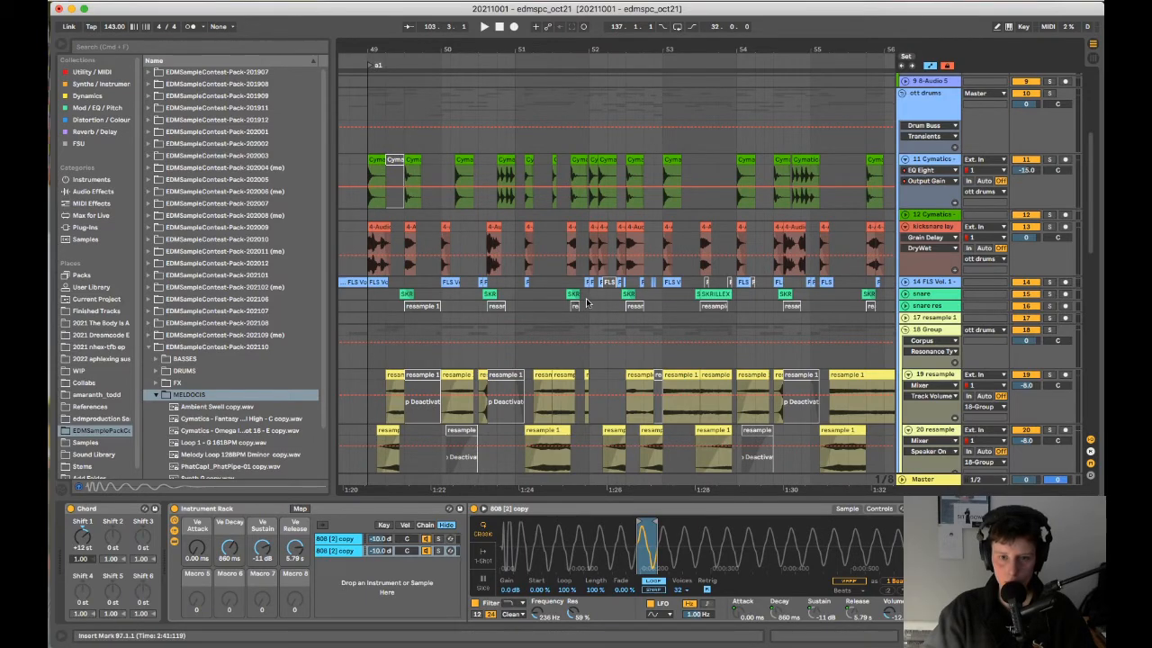
scroll(452, 295, "down", 10)
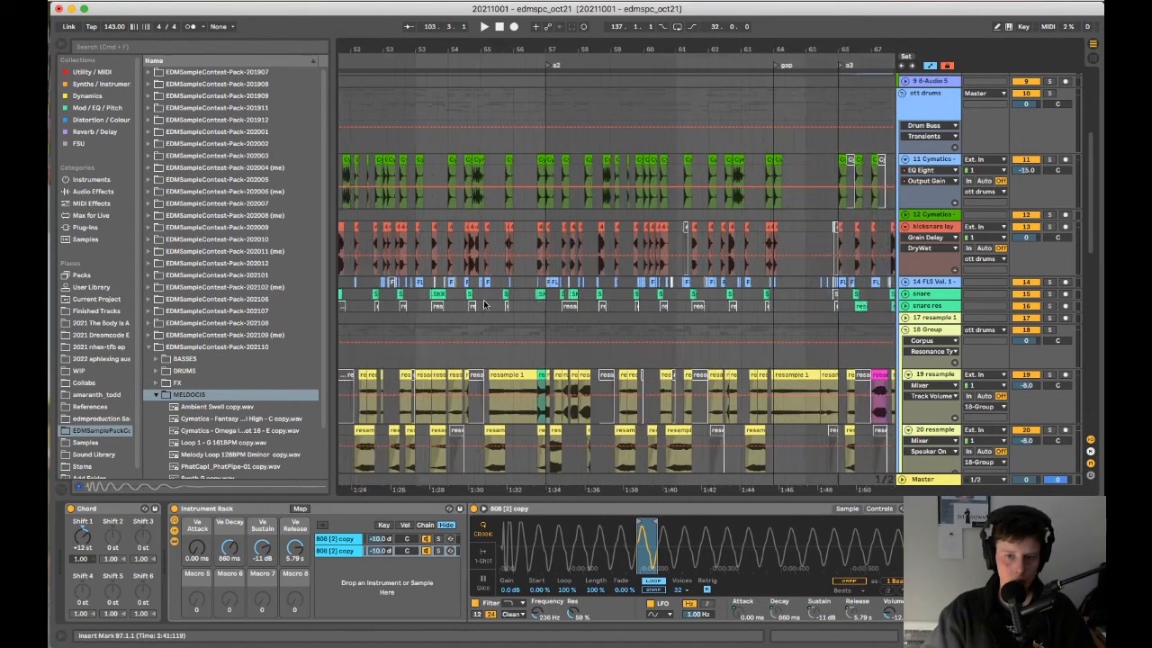
scroll(486, 307, "down", 5)
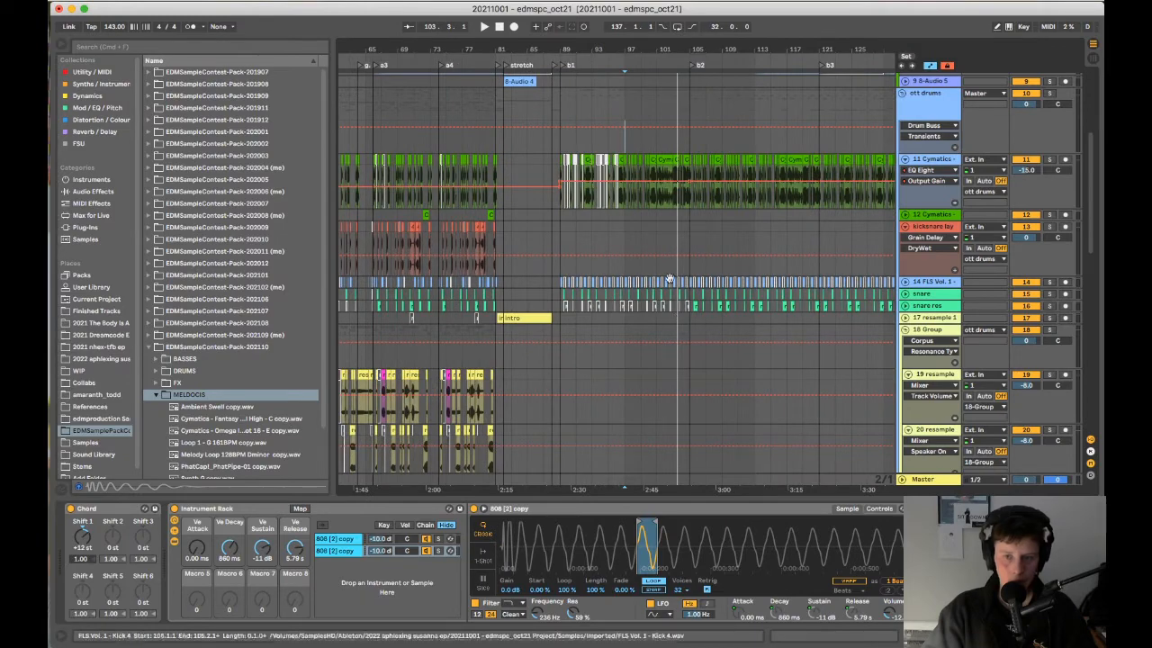
- Compare how the 11 Cymatics loop is chopped in sections a1 and a2 with its chopping in b1
scroll(633, 176, "up", 5)
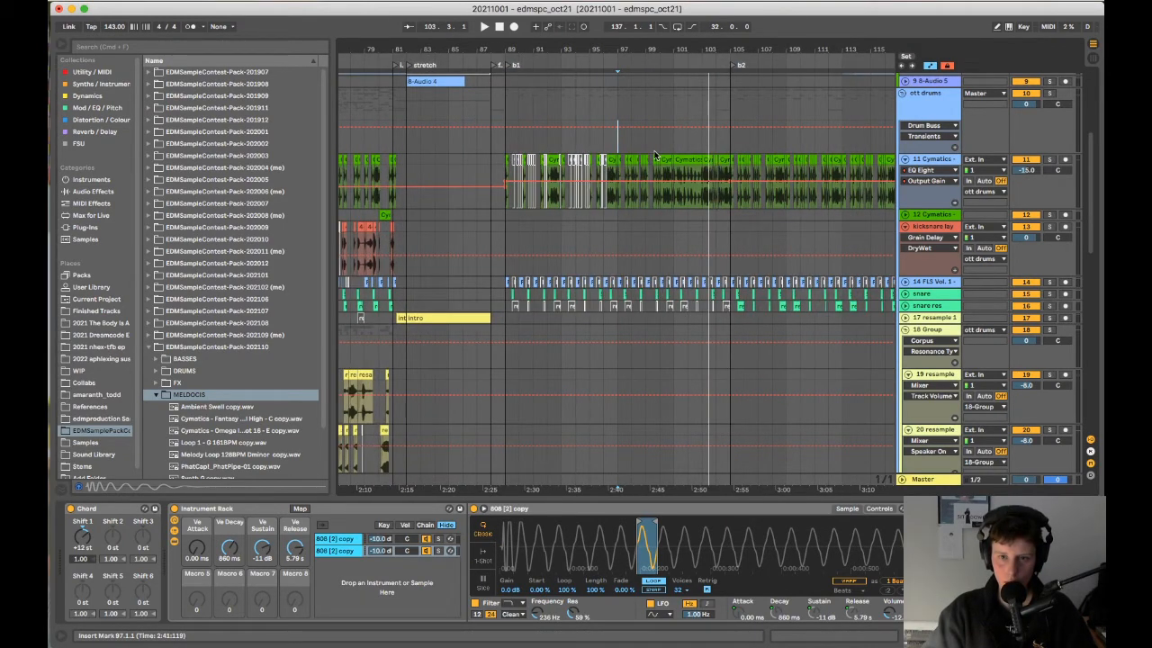
scroll(527, 188, "left", 10)
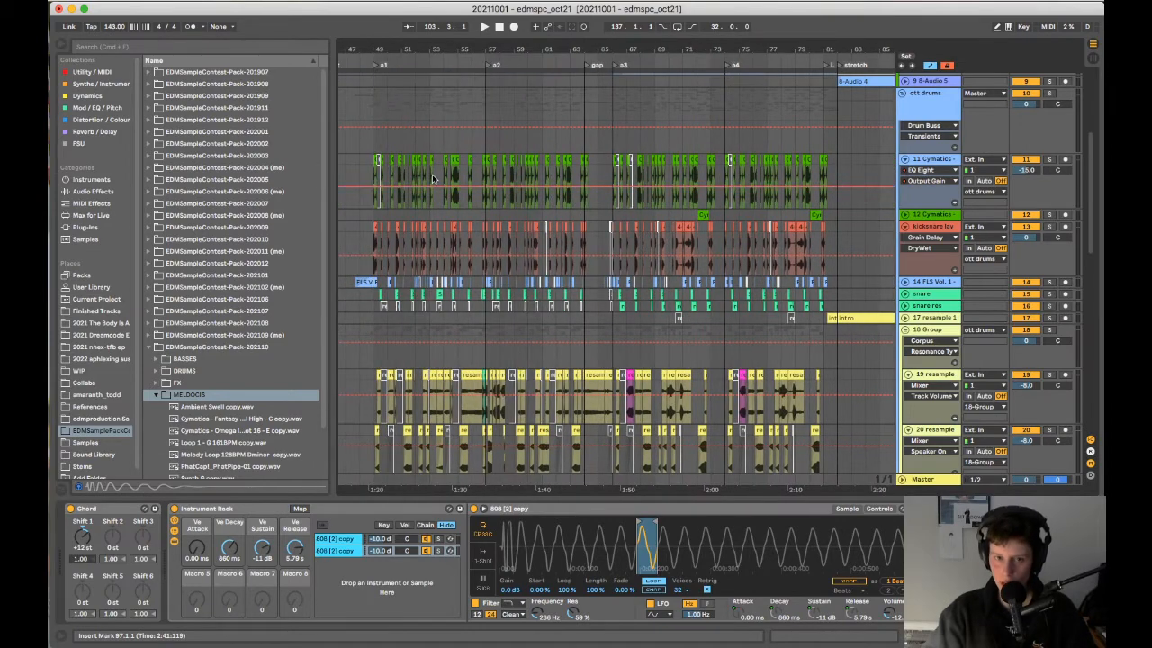
scroll(430, 175, "up", 8)
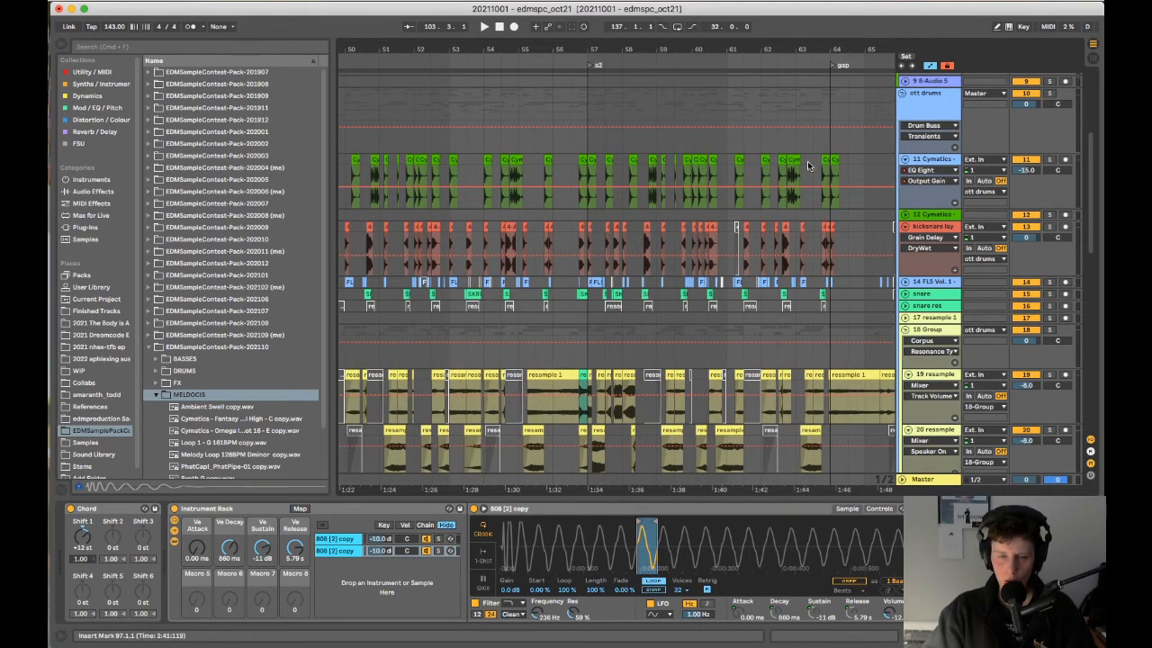
scroll(727, 182, "left", 4)
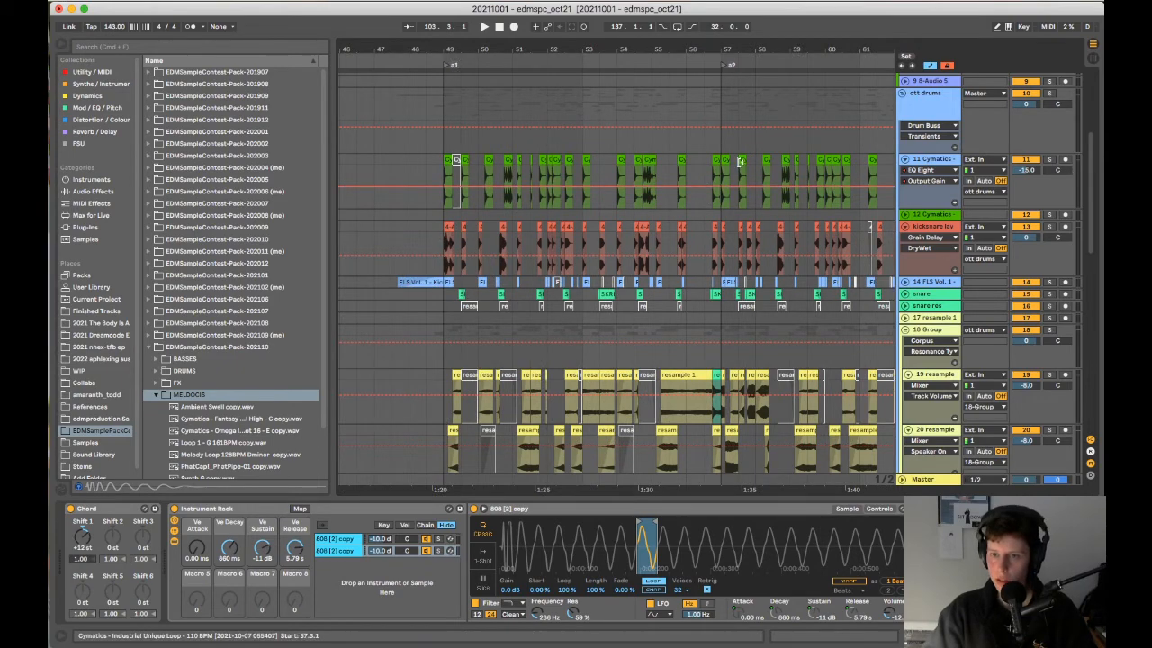
scroll(733, 185, "down", 5)
scroll(743, 171, "right", 5)
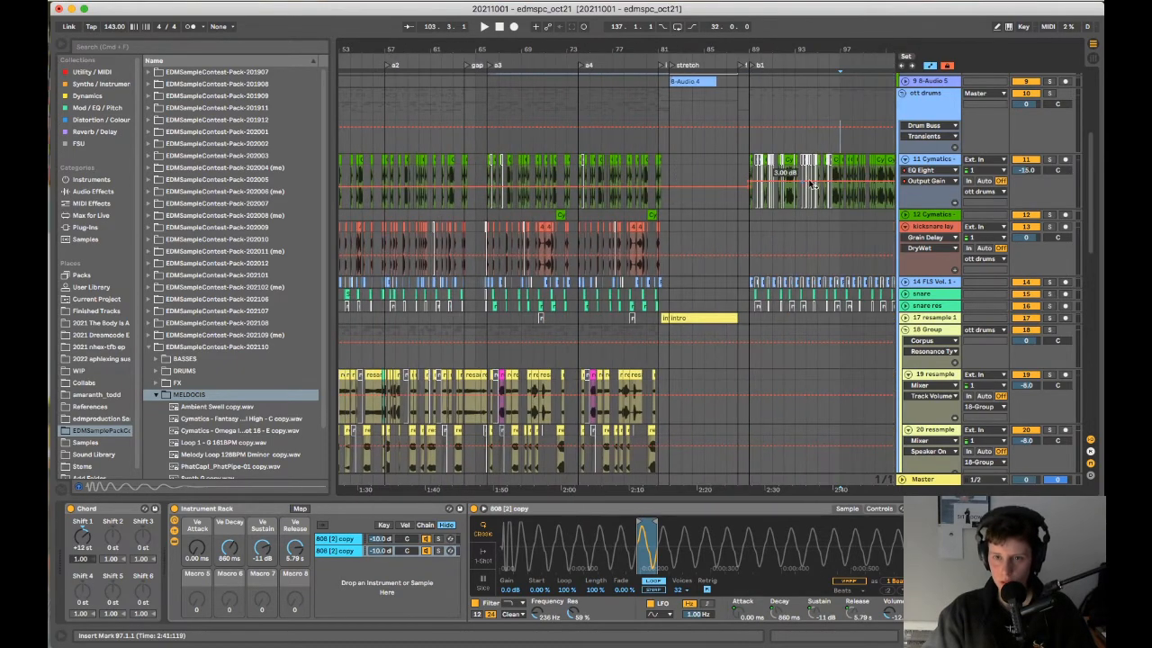
scroll(810, 185, "right", 6)
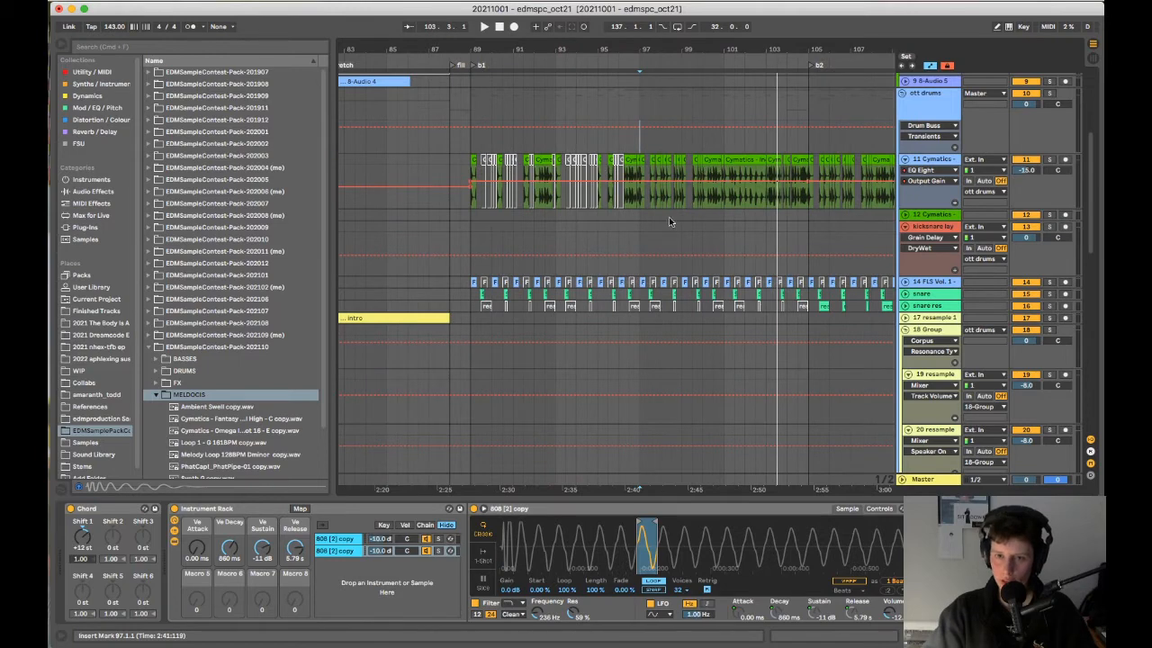
scroll(740, 194, "up", 4)
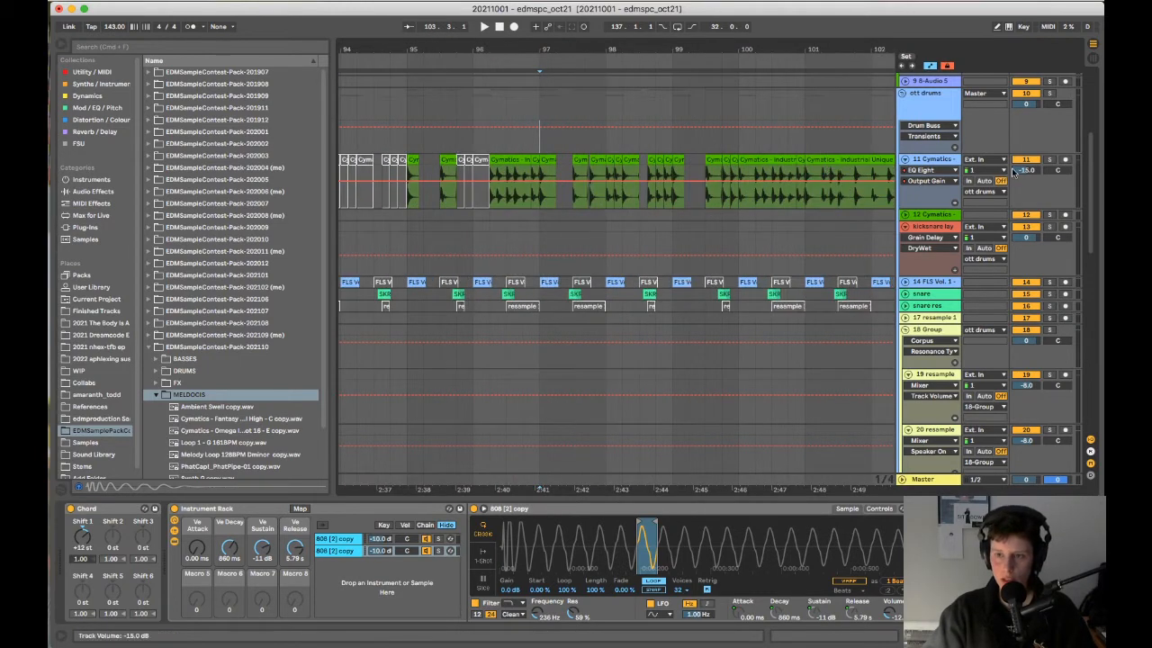
- Survey sections b1 to b5 from the melodic tracks down to the mech, 24 4-Audio 1 and concat tracks and back up
scroll(727, 198, "down", 5)
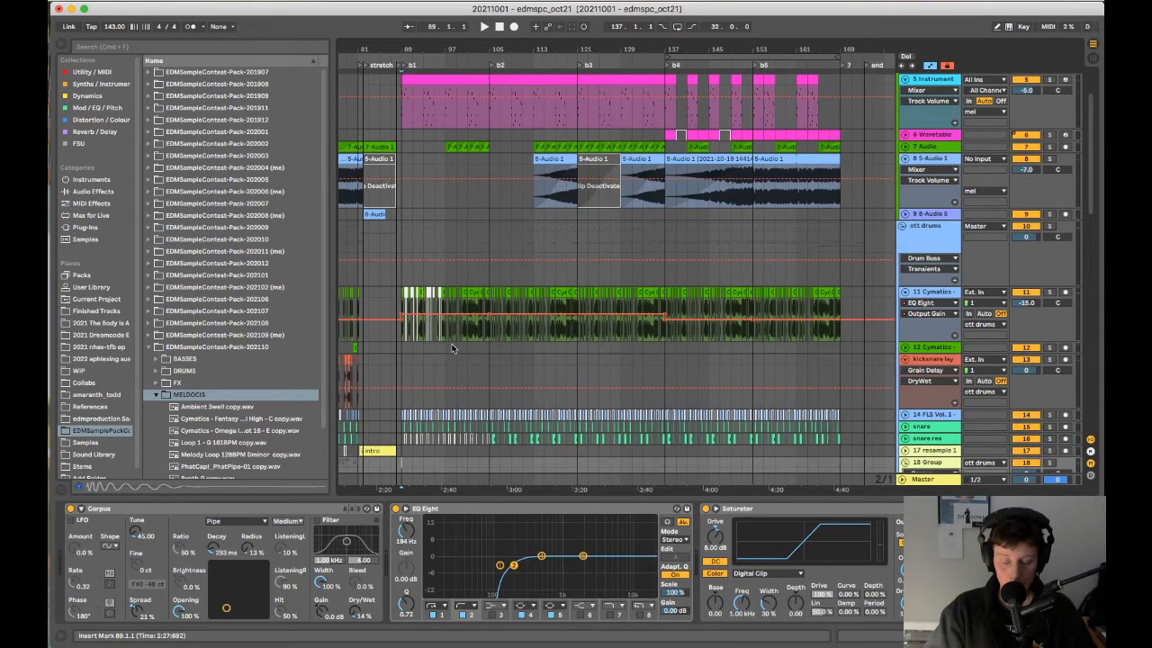
scroll(464, 229, "up", 3)
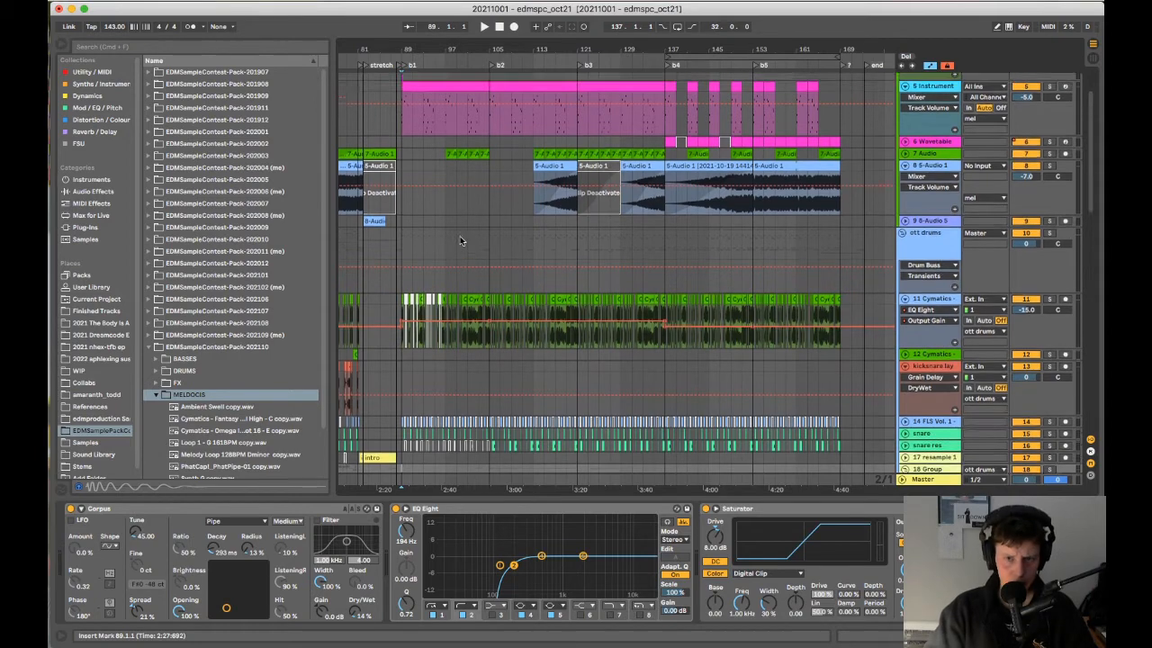
scroll(463, 259, "down", 2)
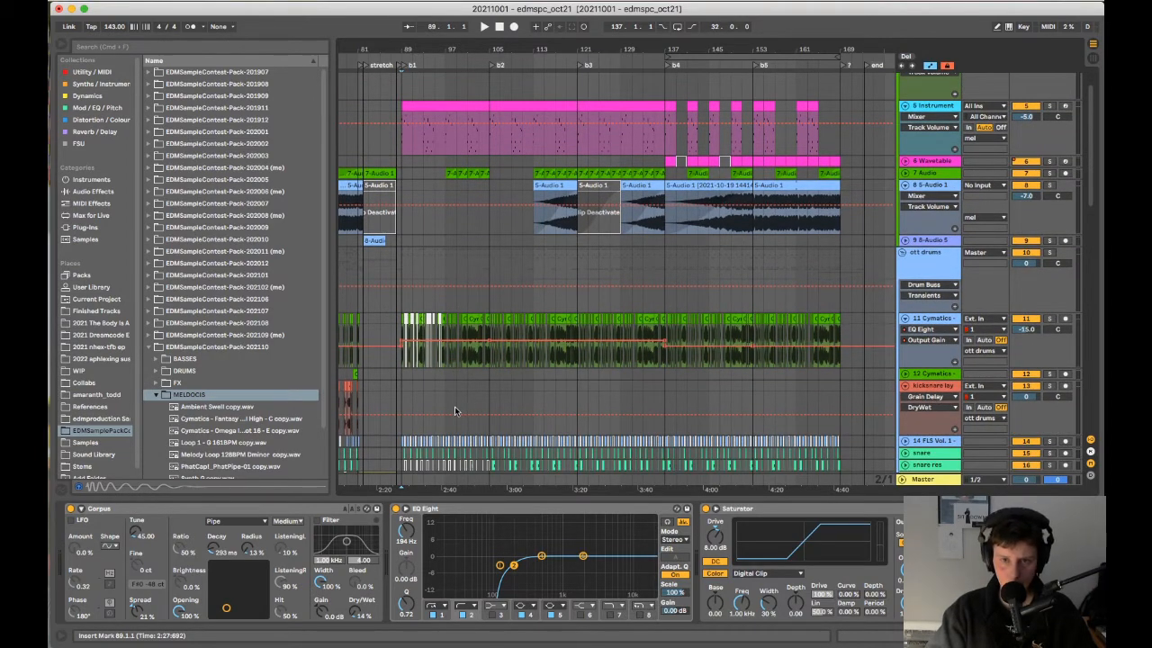
scroll(455, 406, "up", 3)
scroll(456, 406, "up", 2)
scroll(456, 405, "down", 10)
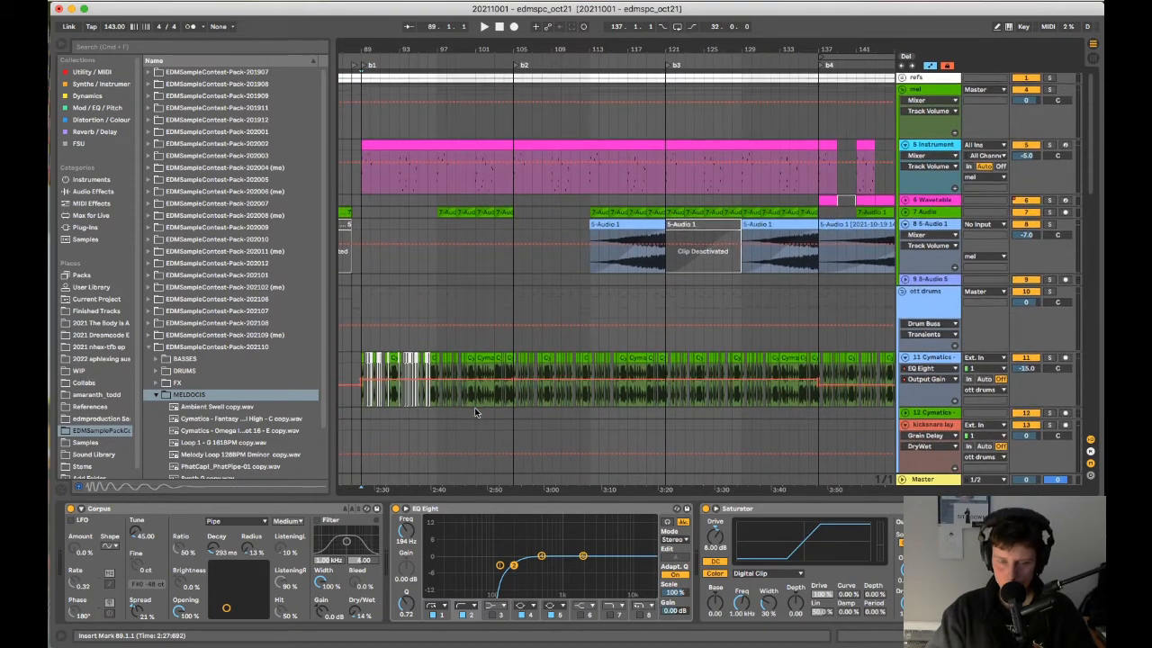
scroll(476, 406, "down", 1)
scroll(477, 410, "down", 4)
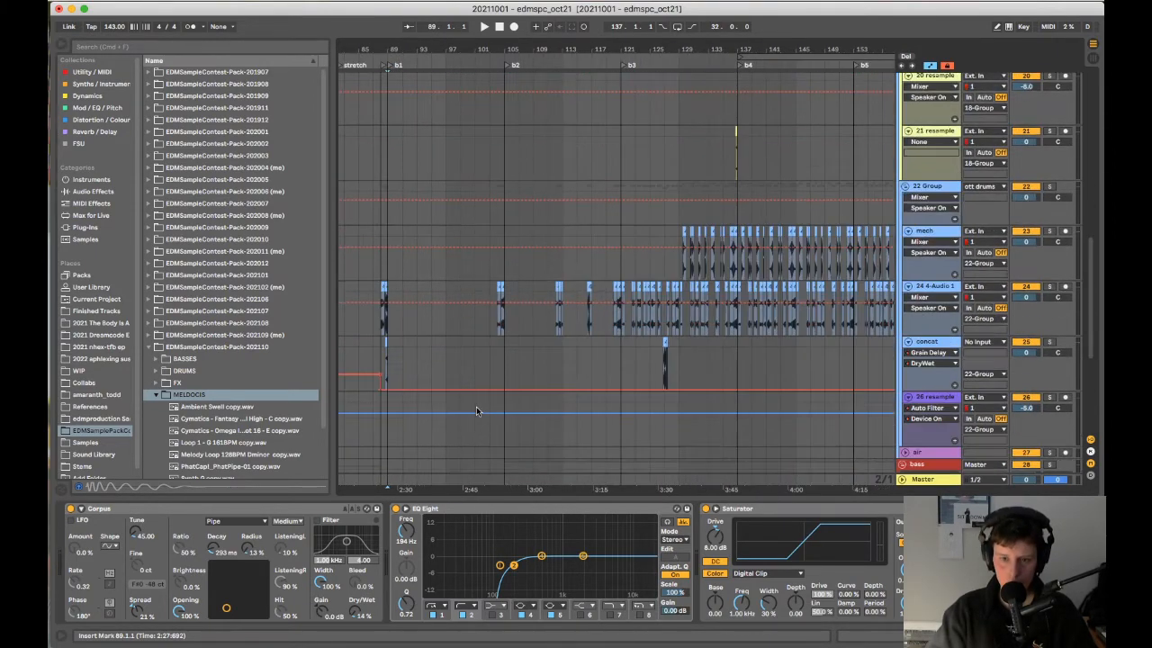
scroll(478, 410, "down", 2)
scroll(451, 264, "up", 5)
scroll(437, 257, "up", 5)
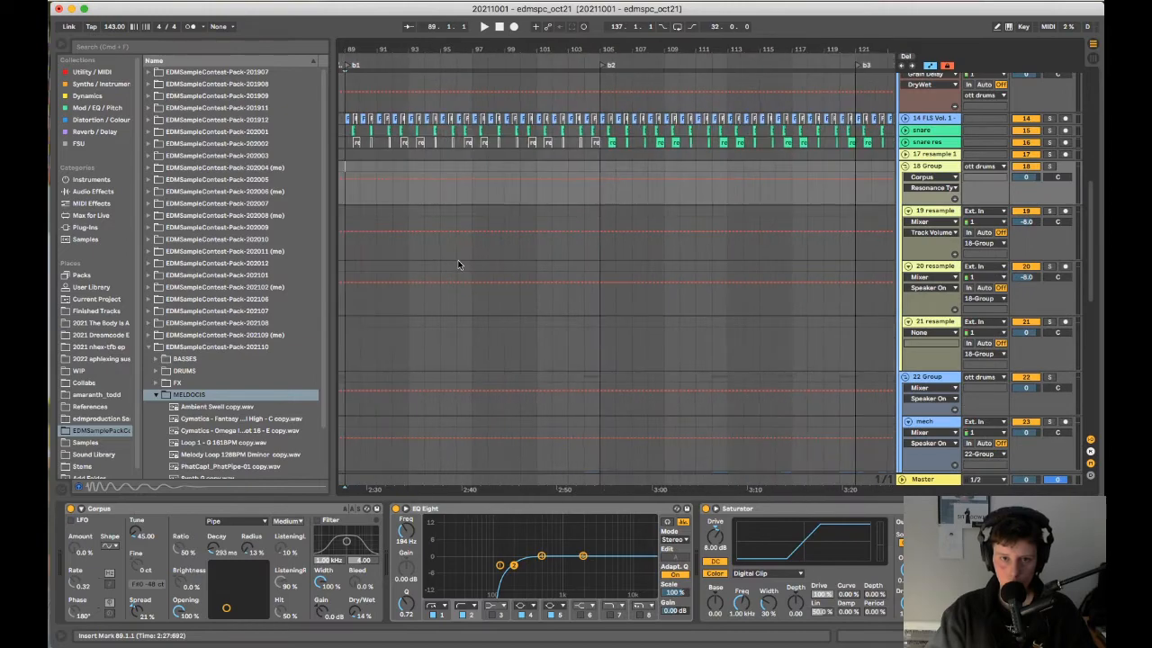
scroll(503, 267, "up", 5)
scroll(631, 279, "up", 5)
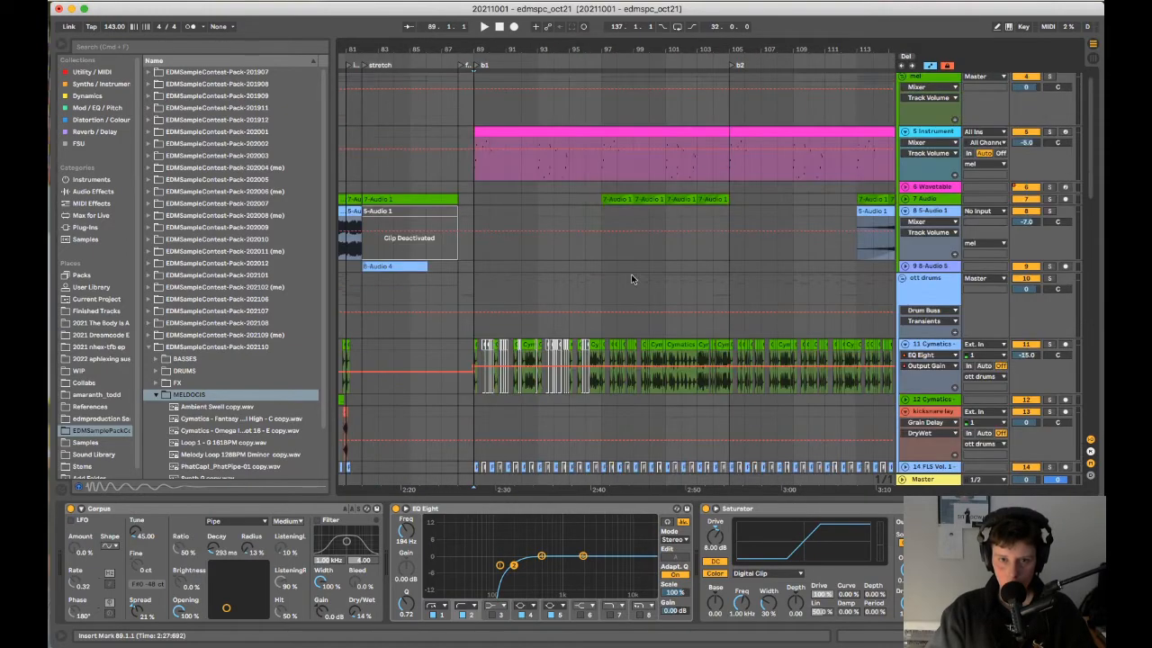
- Select the 5 Instrument clip covering section b1, from bar 89 to bar 105
scroll(630, 279, "down", 2)
scroll(607, 279, "down", 1)
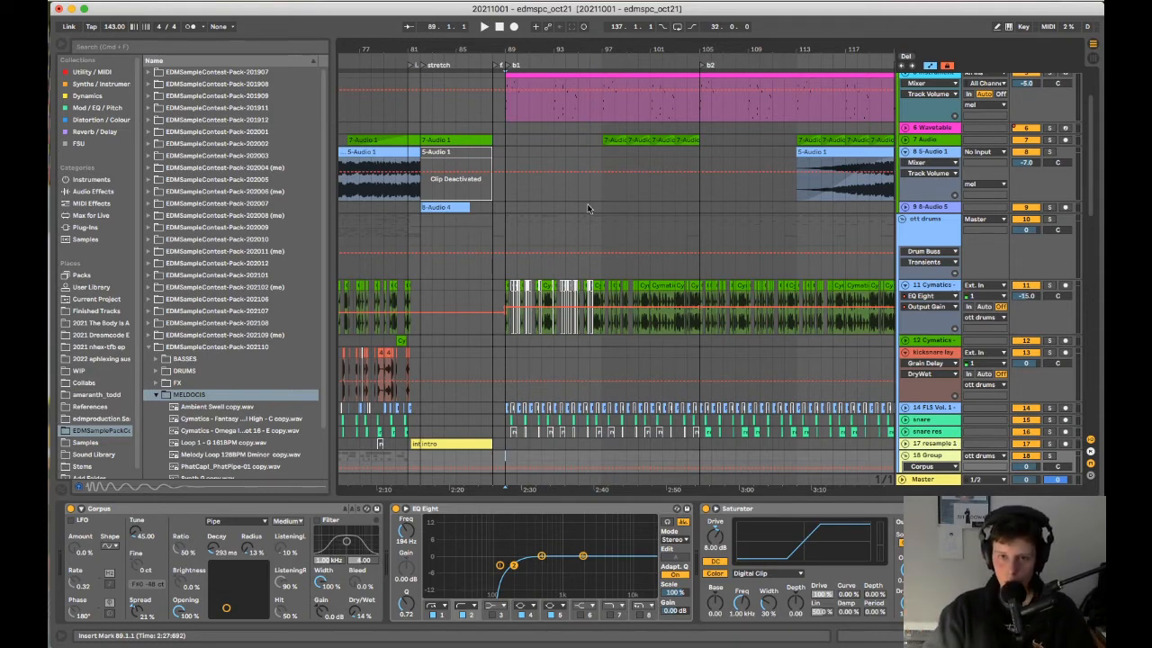
scroll(566, 113, "up", 3)
left_click(622, 150)
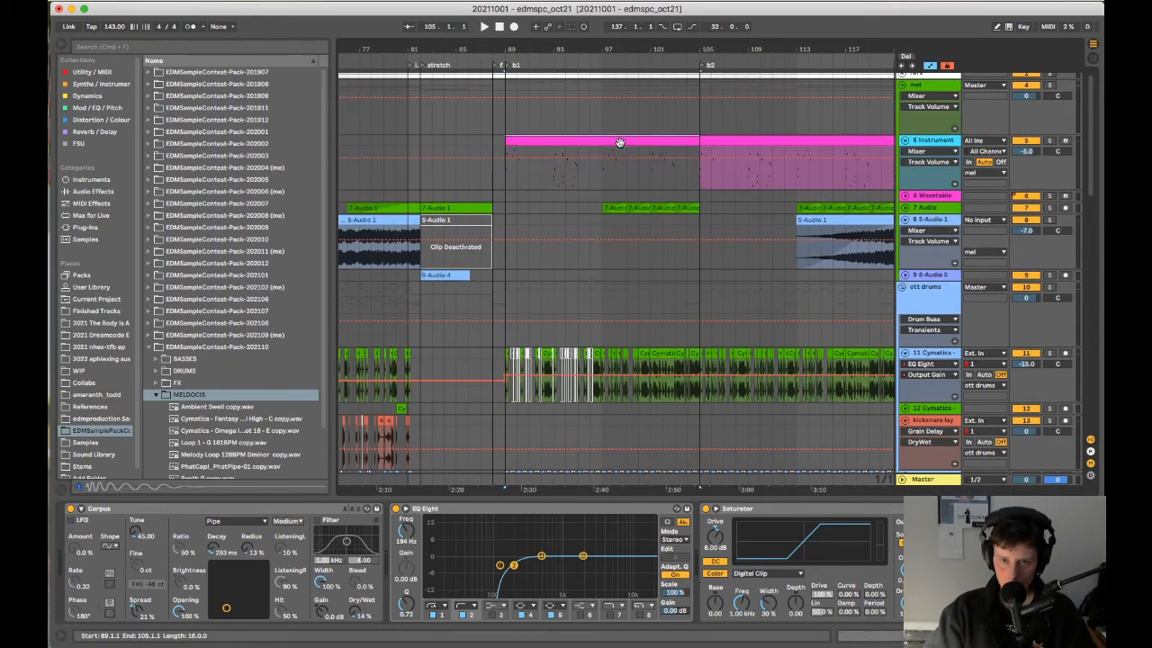
- Review the mech, 24 4-Audio 1 and concat clips across sections b1 to b5, comparing them with a2 to a4
scroll(618, 274, "down", 10)
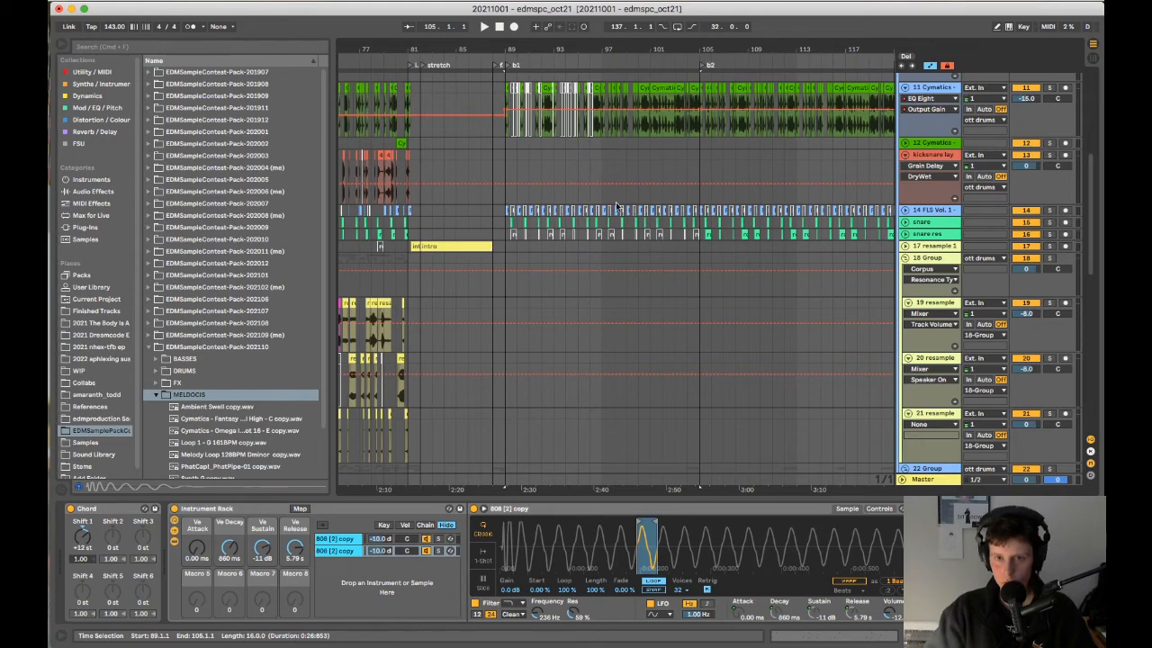
scroll(587, 194, "down", 5)
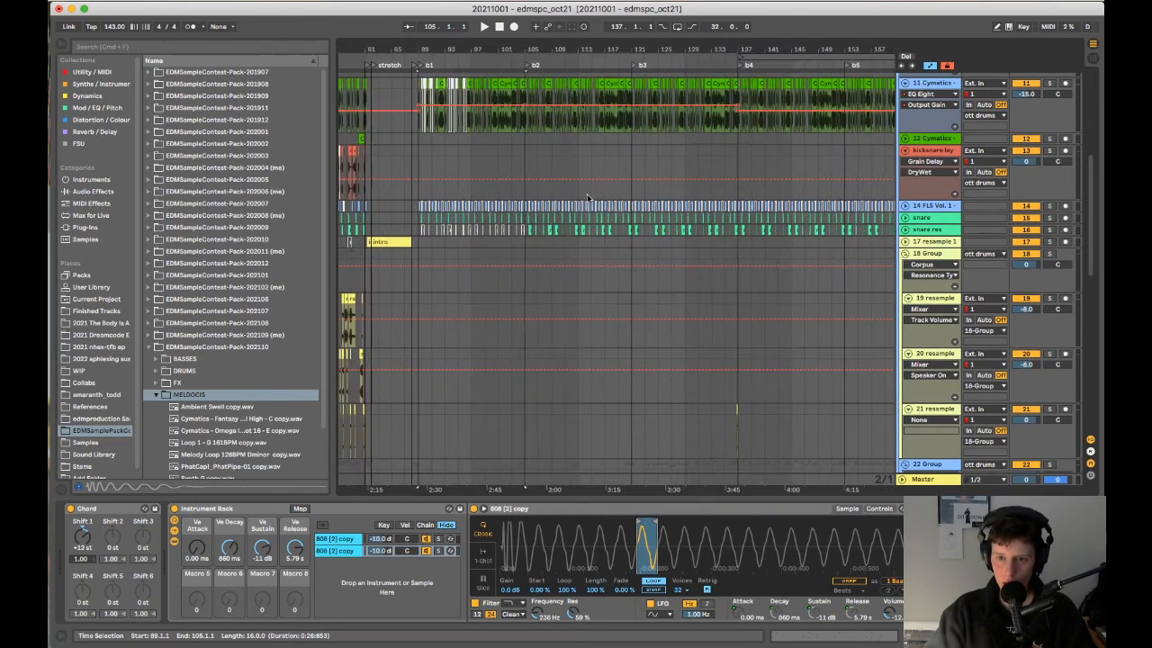
scroll(584, 195, "down", 10)
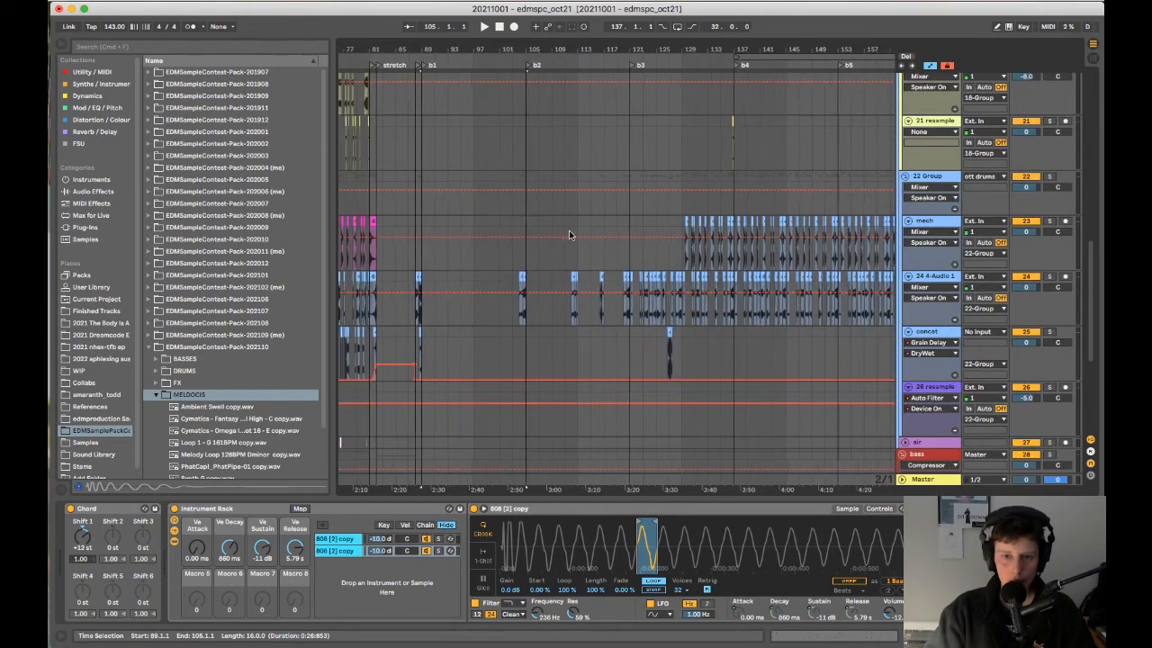
scroll(630, 261, "down", 2)
scroll(708, 285, "up", 3)
scroll(633, 278, "left", 8)
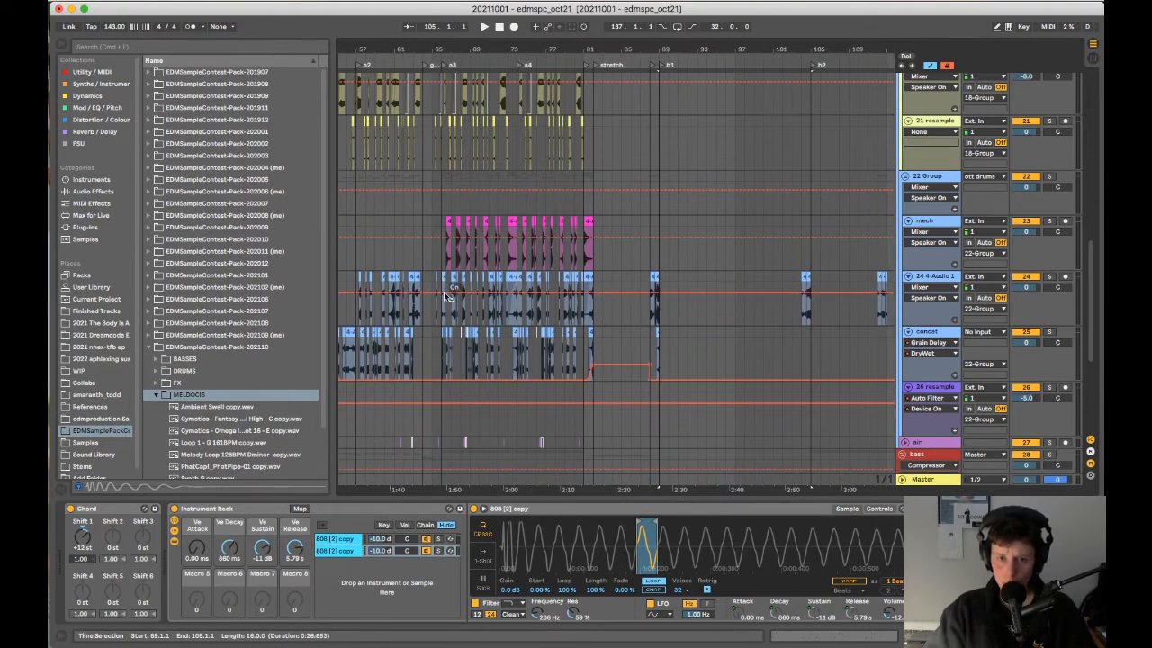
scroll(660, 261, "right", 15)
scroll(628, 260, "up", 3)
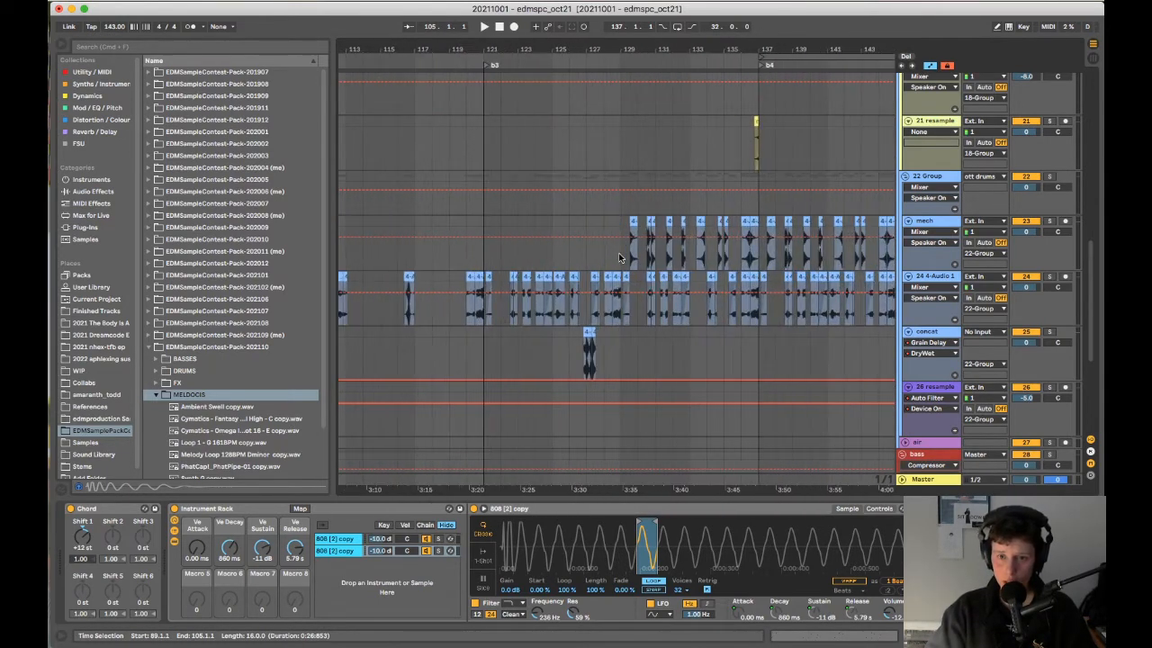
scroll(603, 304, "down", 6)
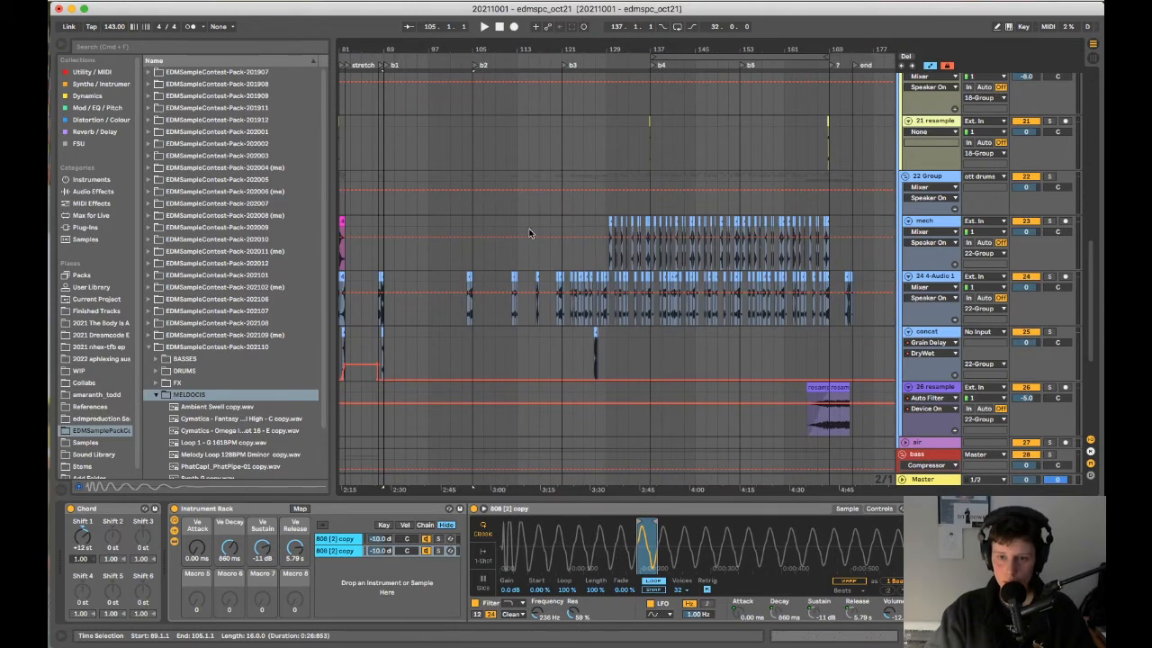
- Show the device chain of the 6 Wavetable track used in sections b4 and b5
scroll(849, 261, "up", 4)
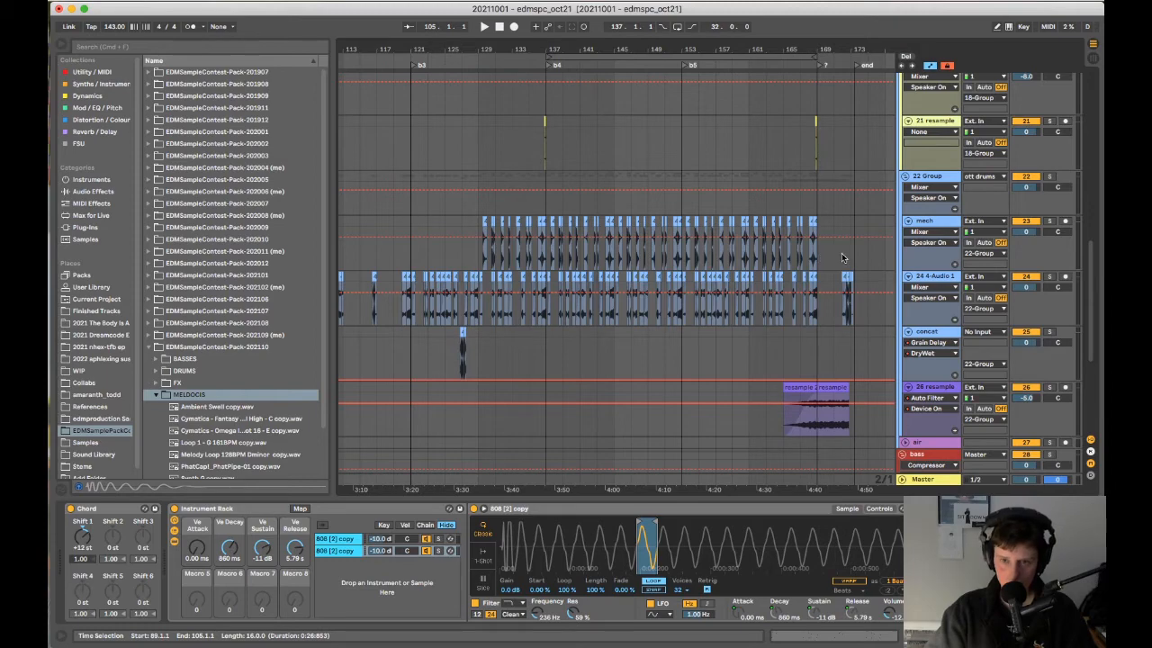
scroll(854, 261, "up", 10)
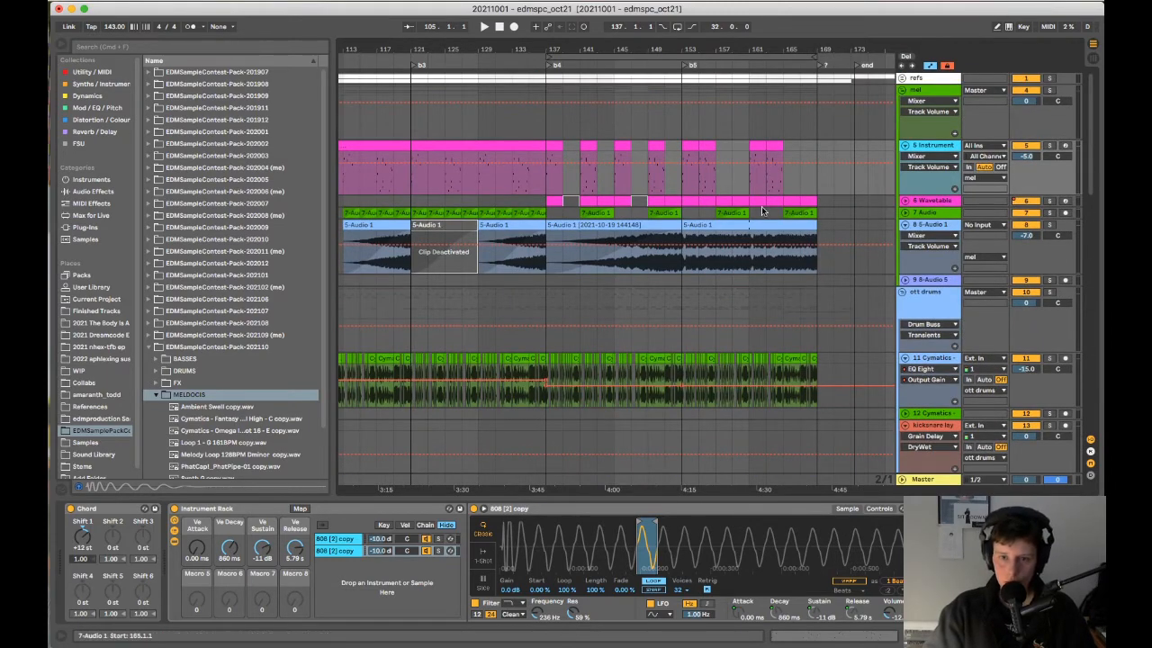
scroll(632, 223, "down", 4)
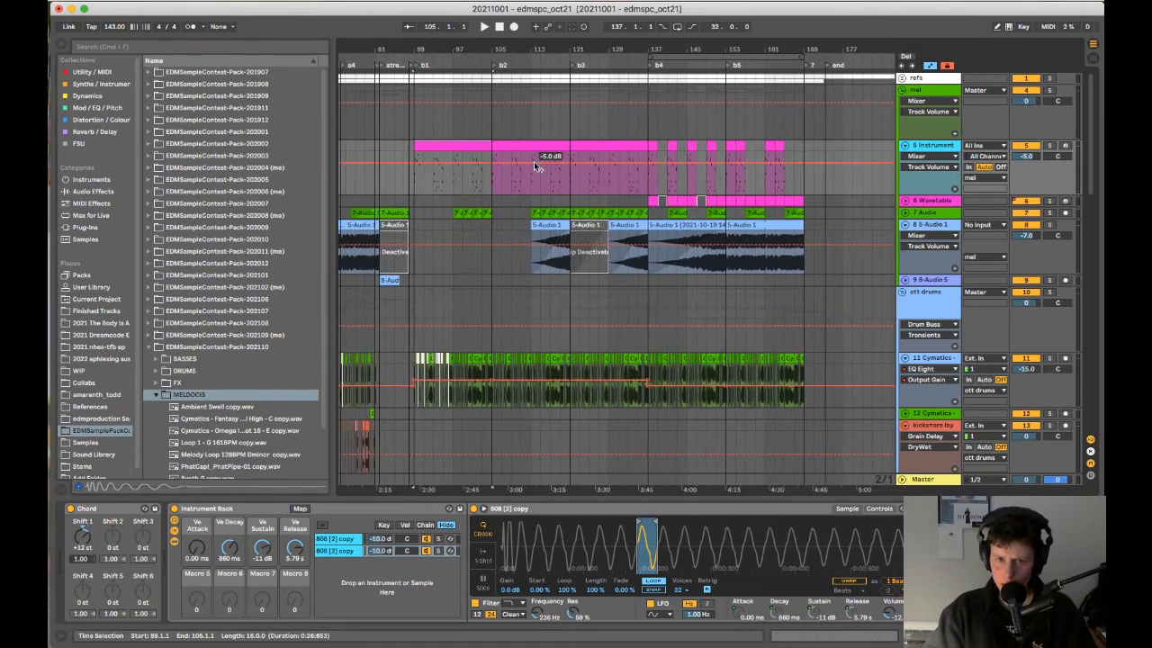
scroll(533, 161, "up", 3)
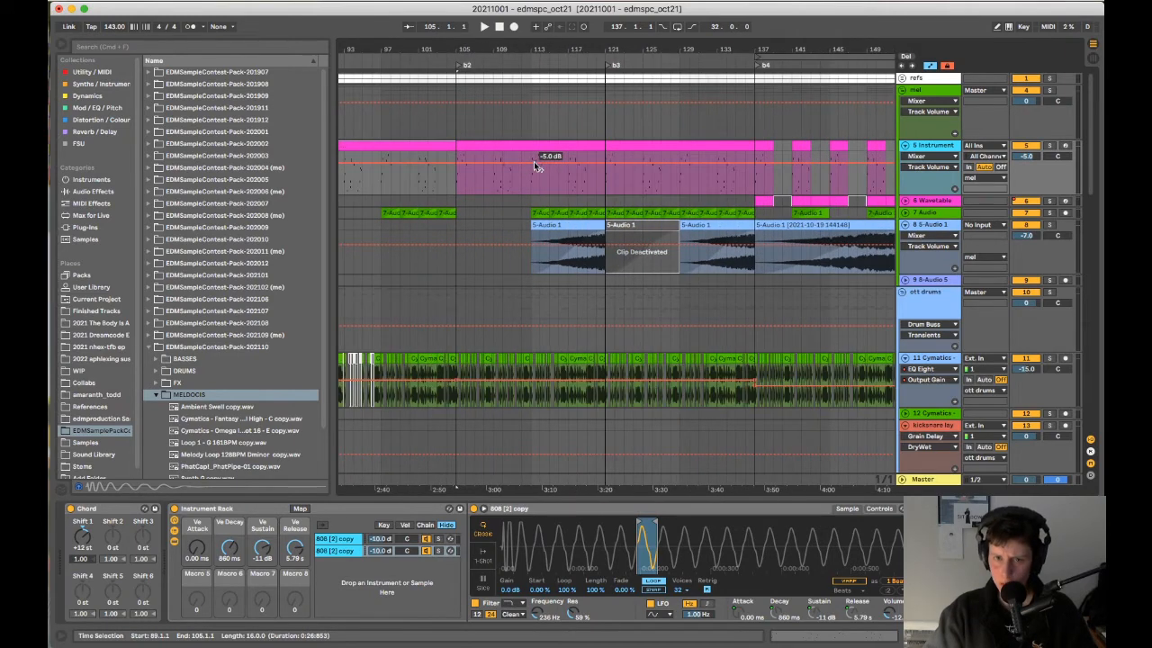
left_click(927, 200)
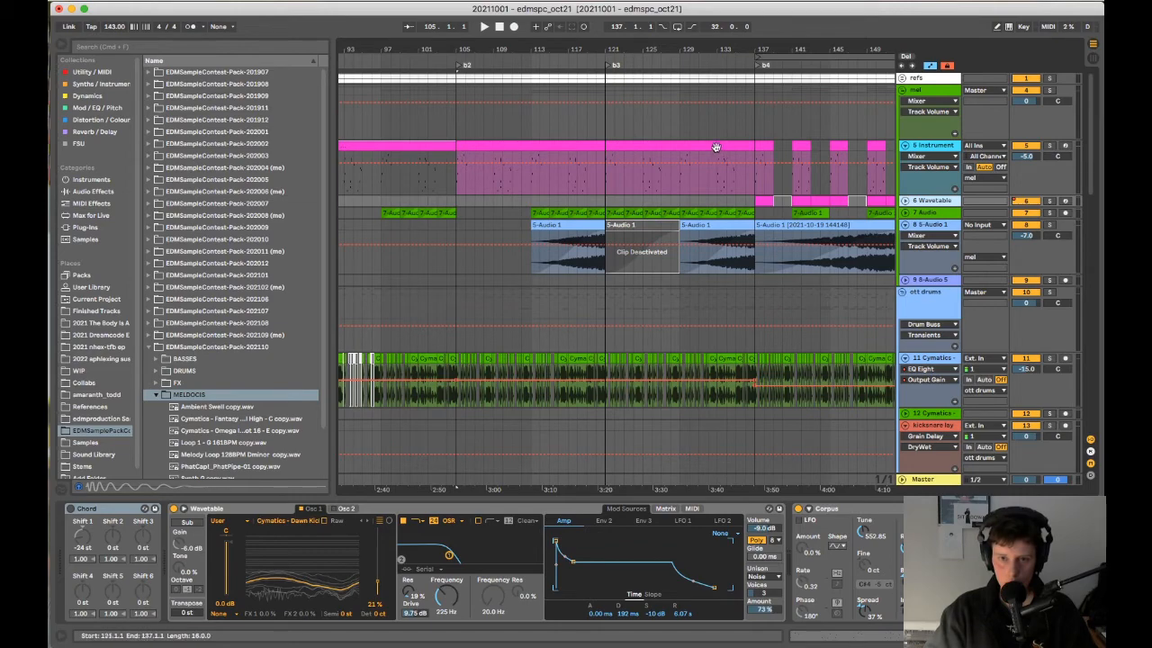
- Unfold the 7 Audio track and audition it from bar 131, first soloed and then with the other tracks
scroll(761, 156, "down", 3)
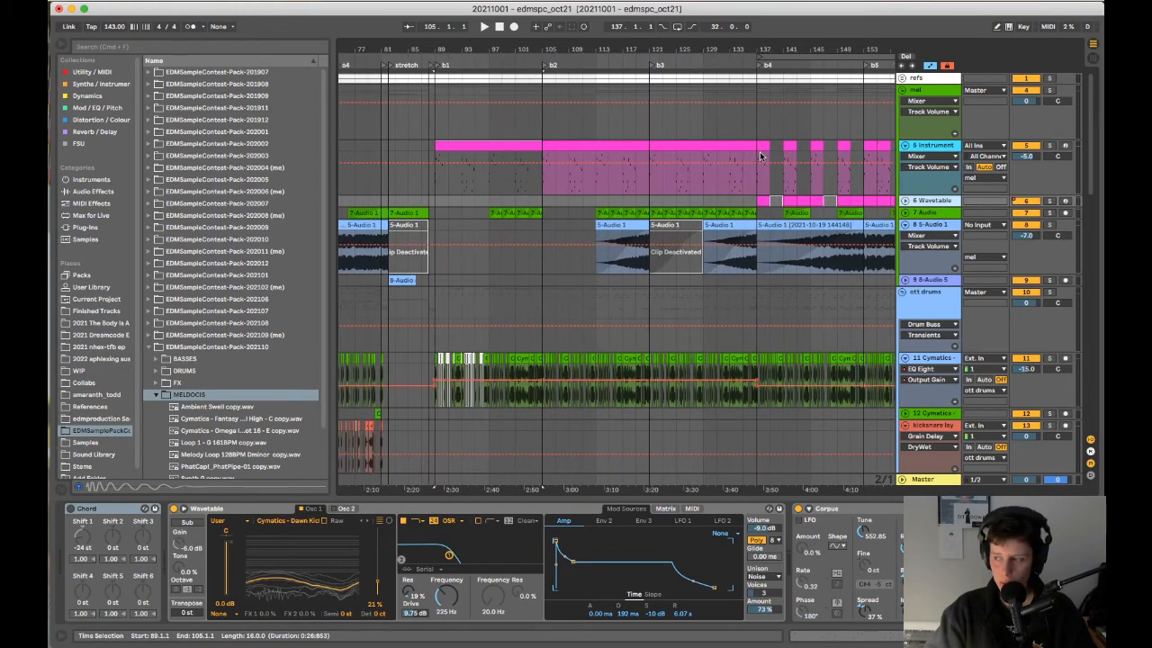
scroll(755, 166, "down", 4)
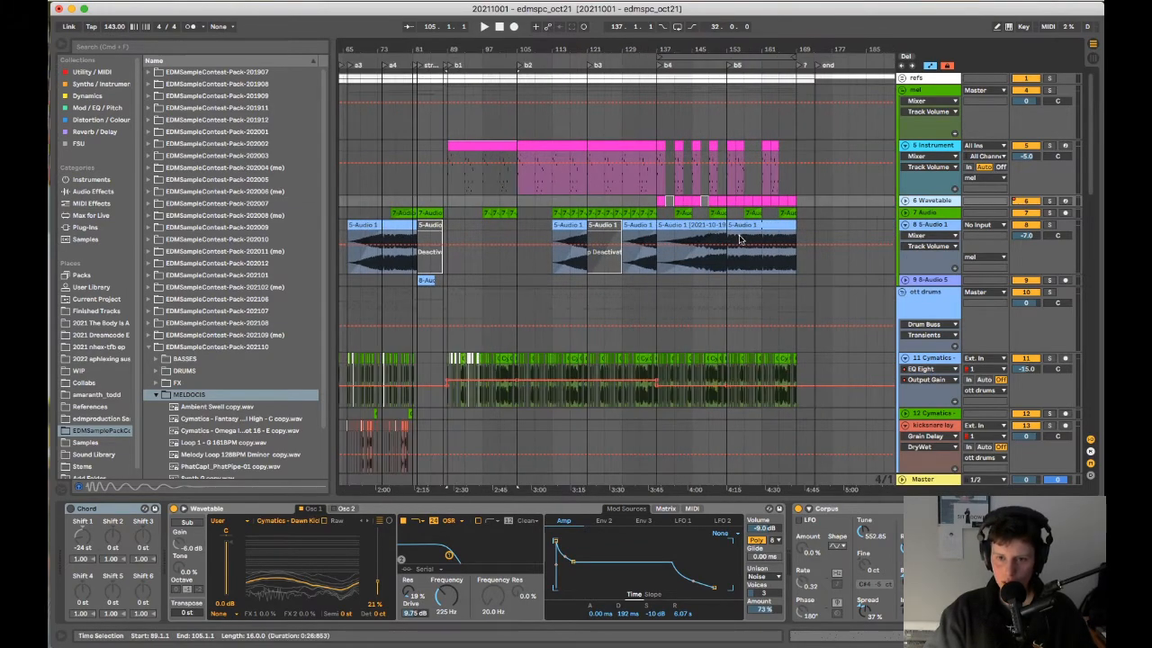
scroll(747, 246, "up", 4)
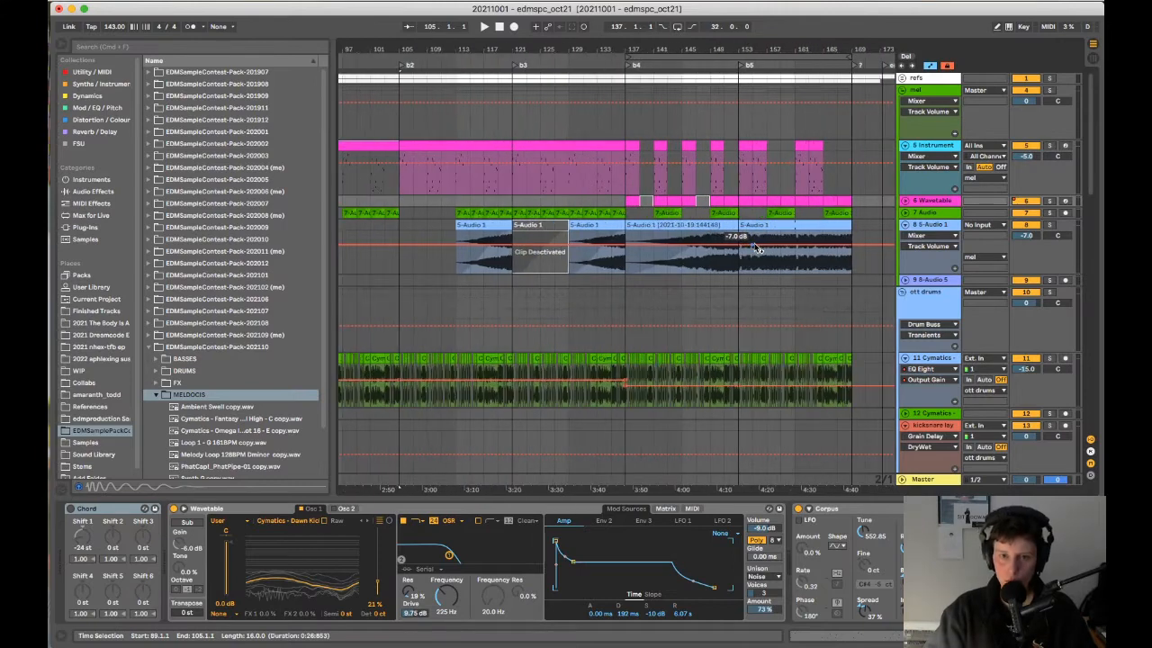
scroll(758, 254, "left", 2)
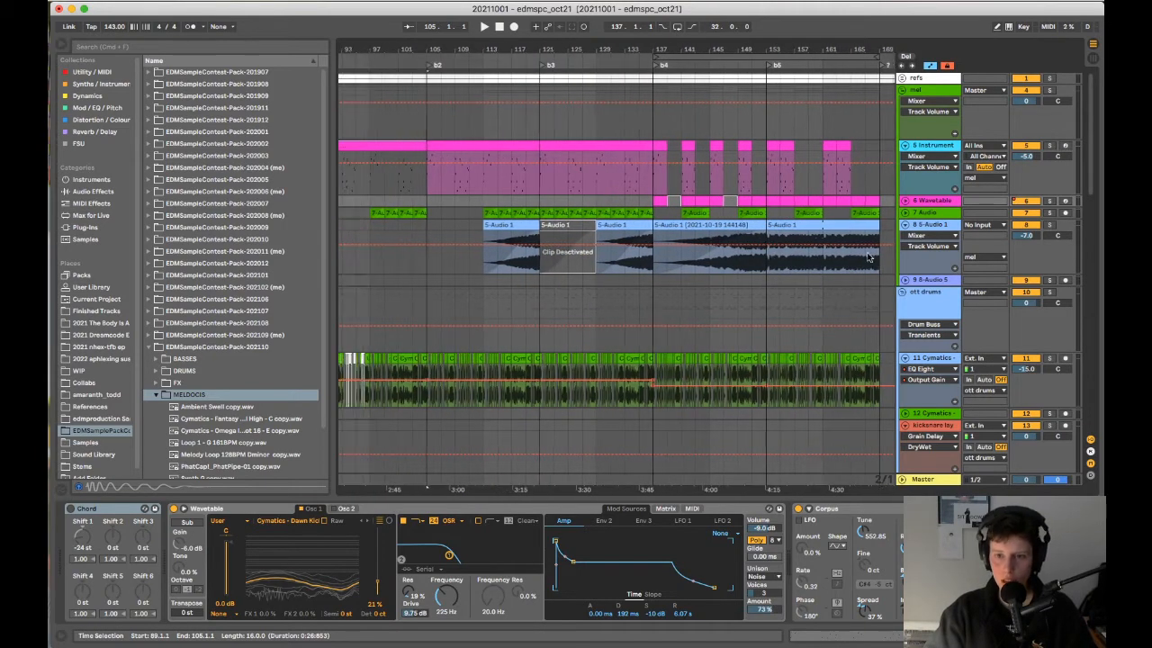
left_click(905, 213)
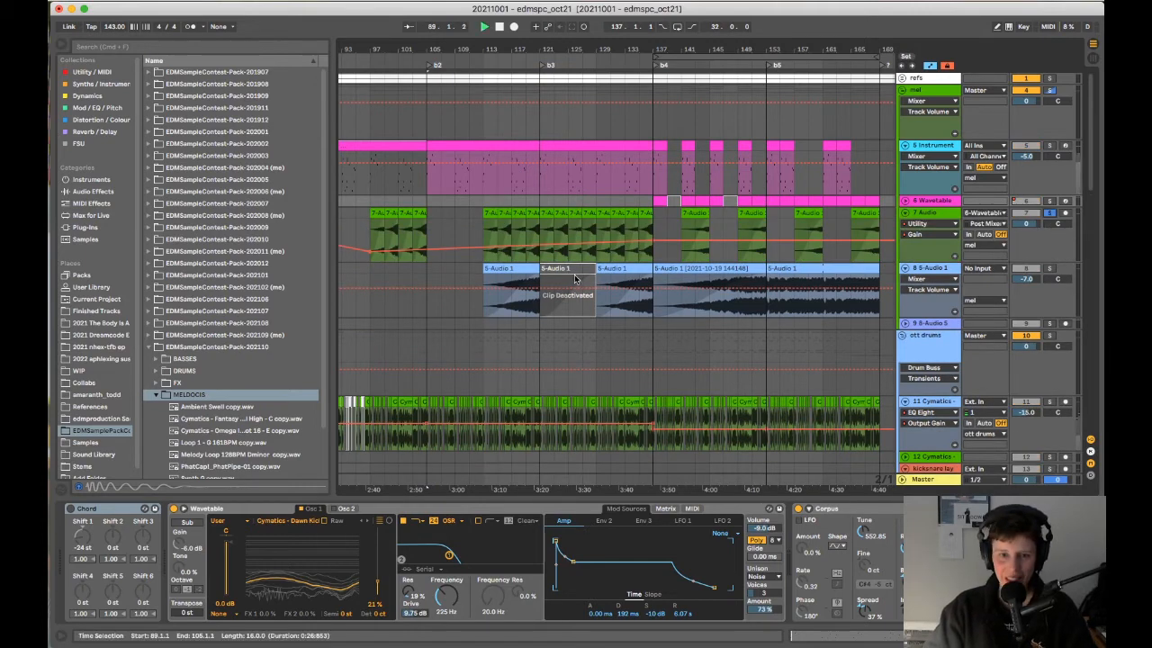
left_click(611, 258)
key("space")
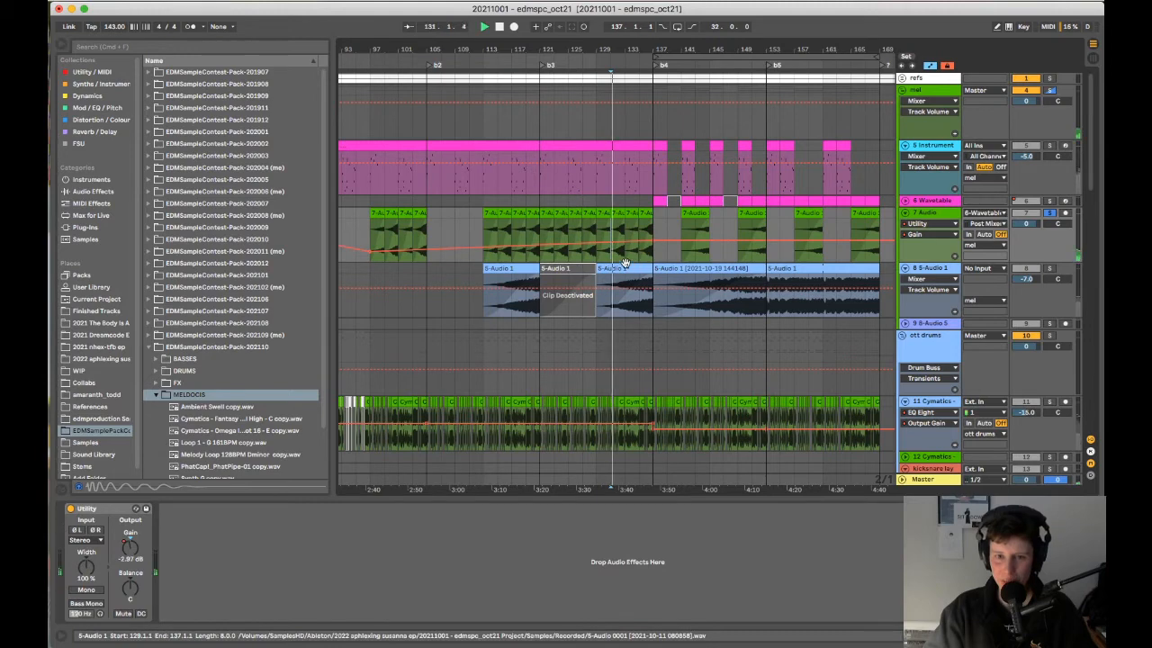
scroll(636, 266, "up", 5)
scroll(635, 269, "down", 5)
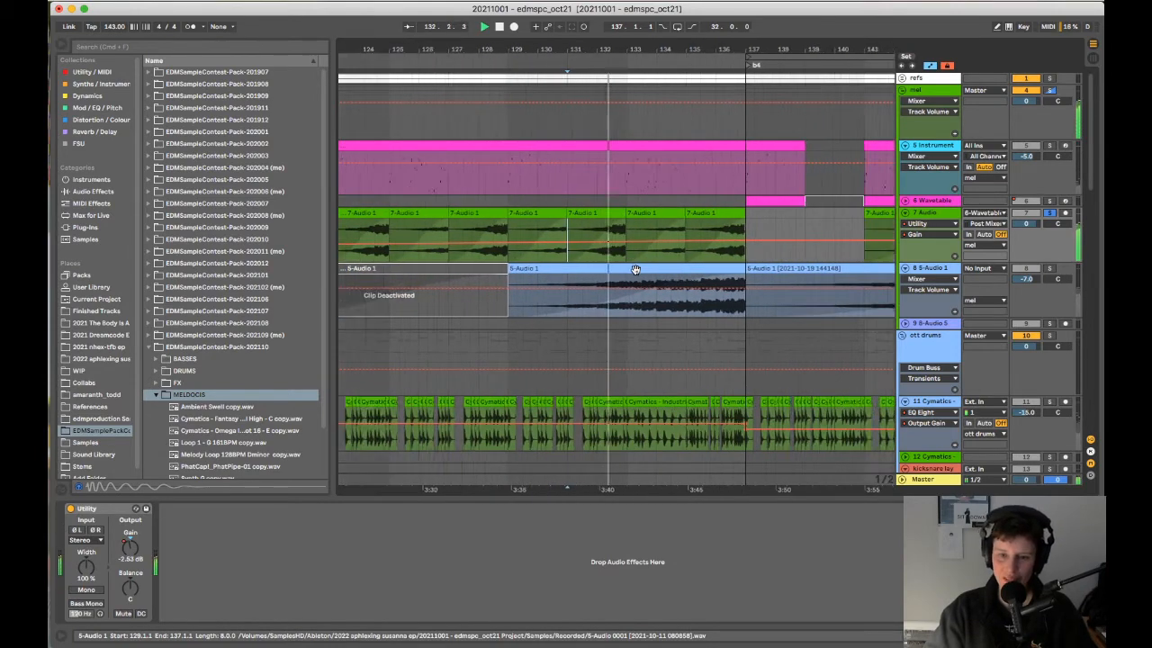
left_click(1049, 213)
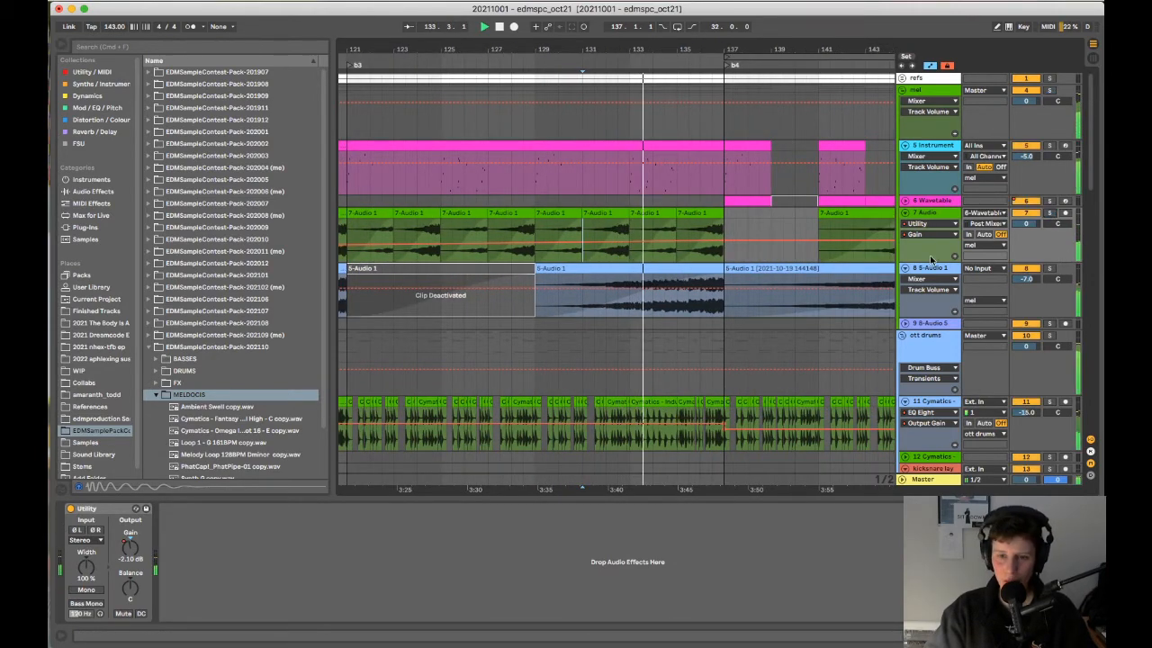
scroll(720, 306, "down", 5)
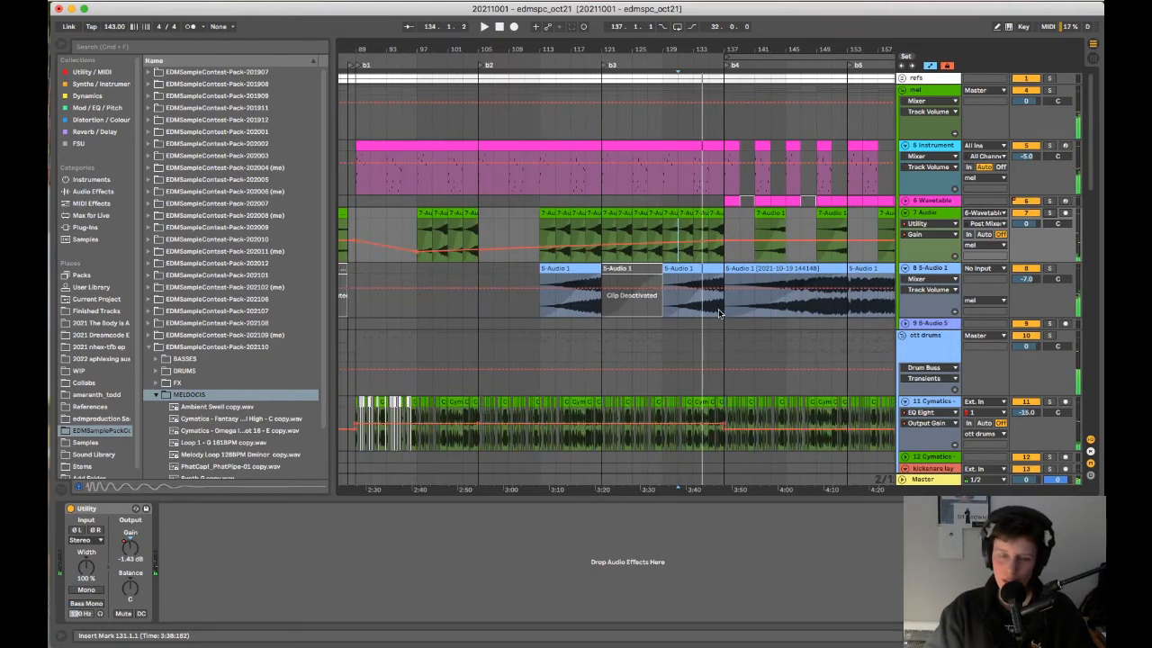
- Examine how the 24 4-Audio 1 and concat clips are chopped and alternated in sections a1 and a2
scroll(718, 308, "down", 4)
scroll(715, 319, "down", 8)
scroll(716, 327, "down", 5)
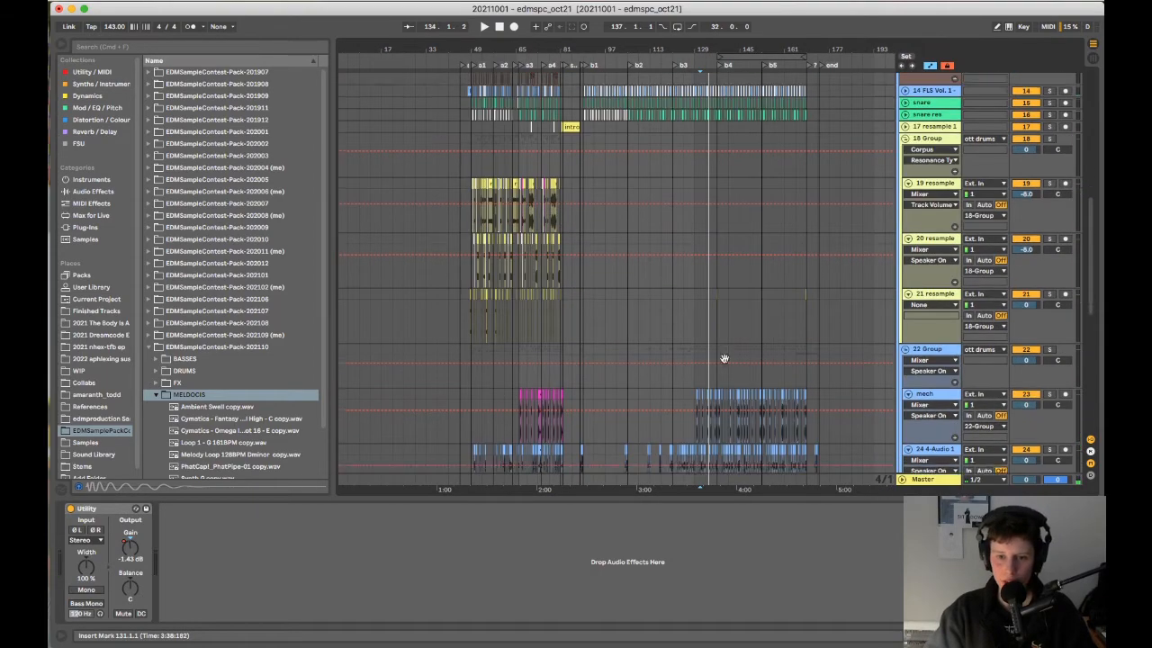
scroll(729, 372, "up", 3)
scroll(742, 376, "up", 2)
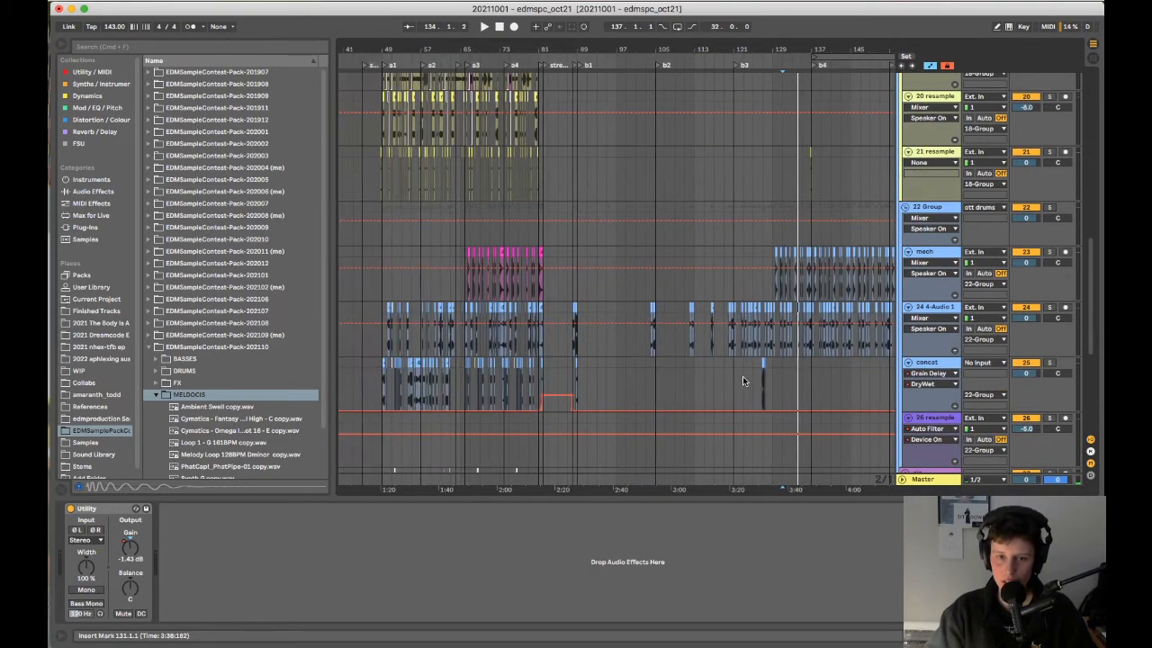
scroll(575, 373, "up", 5)
scroll(500, 363, "left", 6)
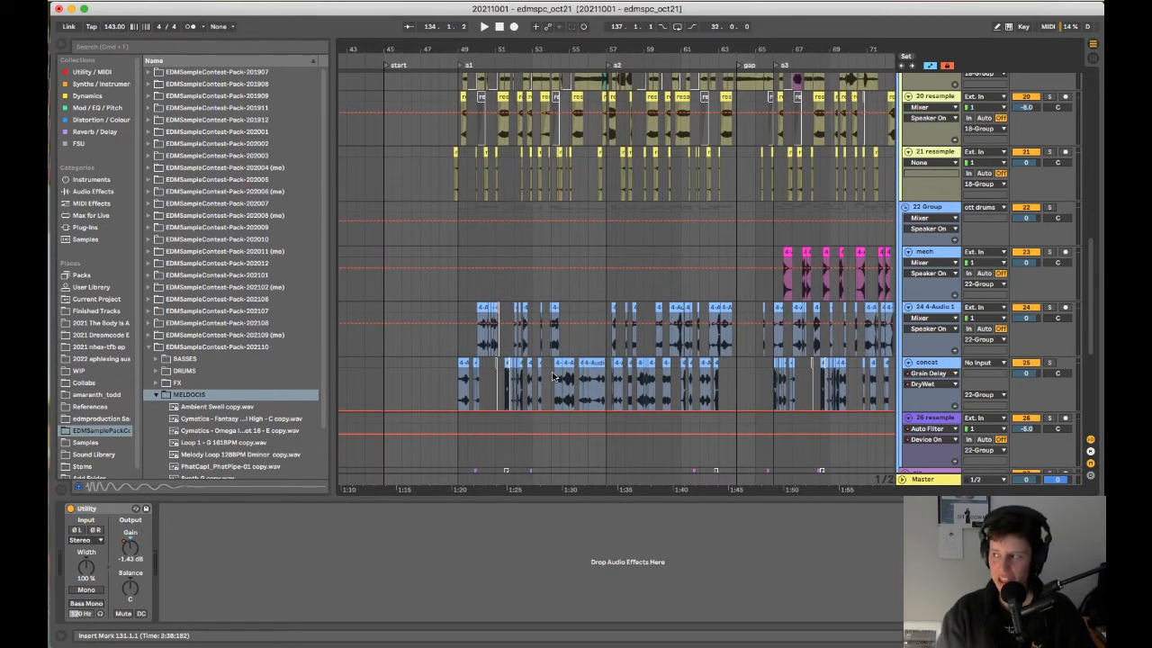
scroll(576, 363, "up", 3)
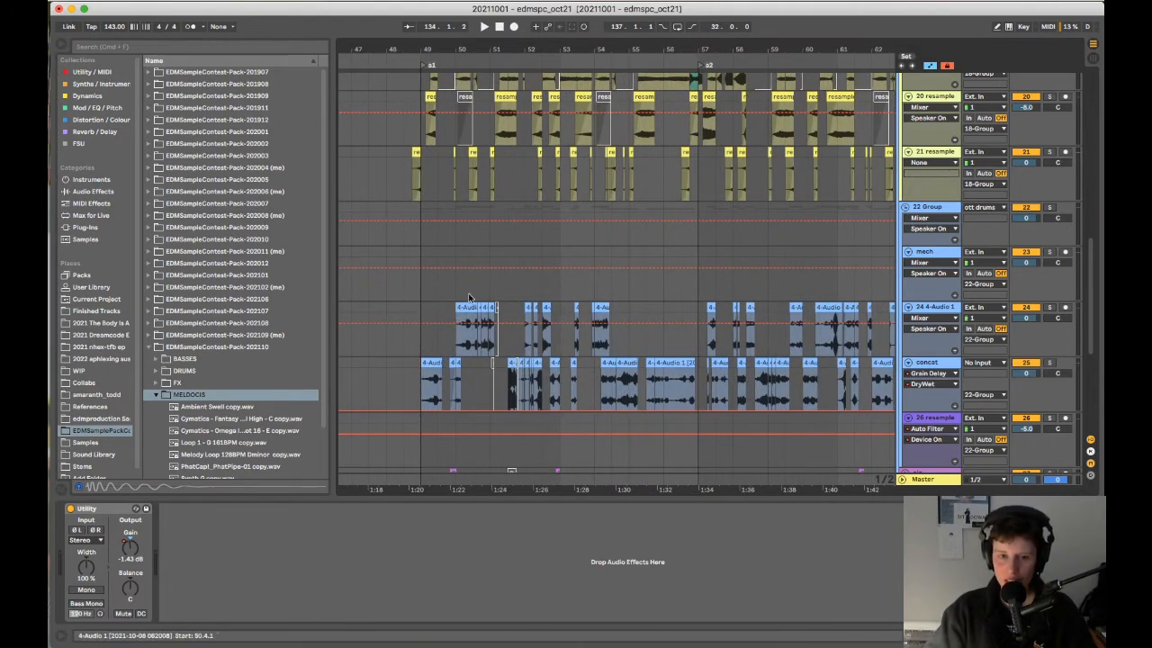
scroll(470, 300, "down", 1)
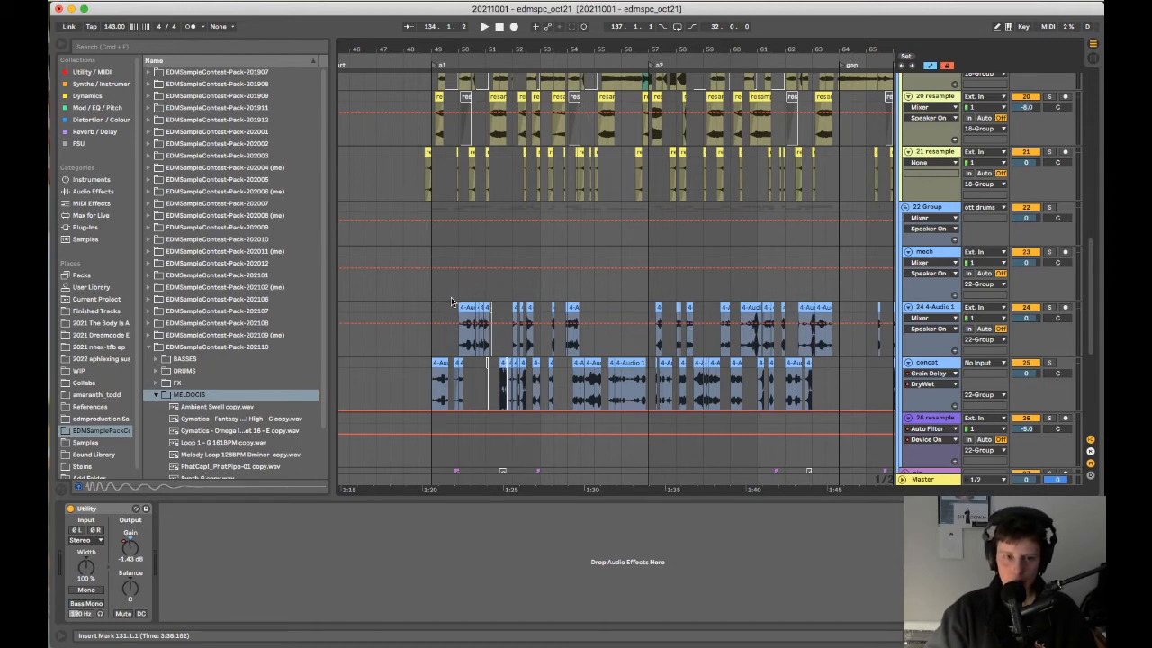
scroll(451, 302, "down", 2)
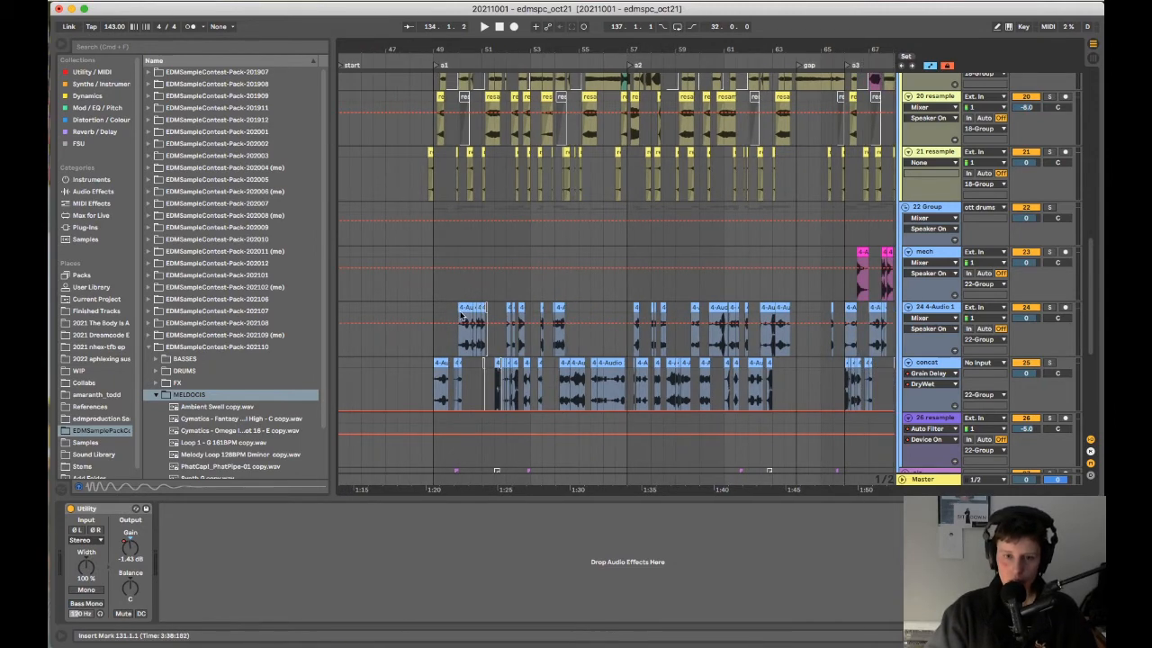
- Compare the 19, 20 and 21 resample clips with the kick, snare and concat clips in sections a1 and a2
scroll(459, 309, "down", 3)
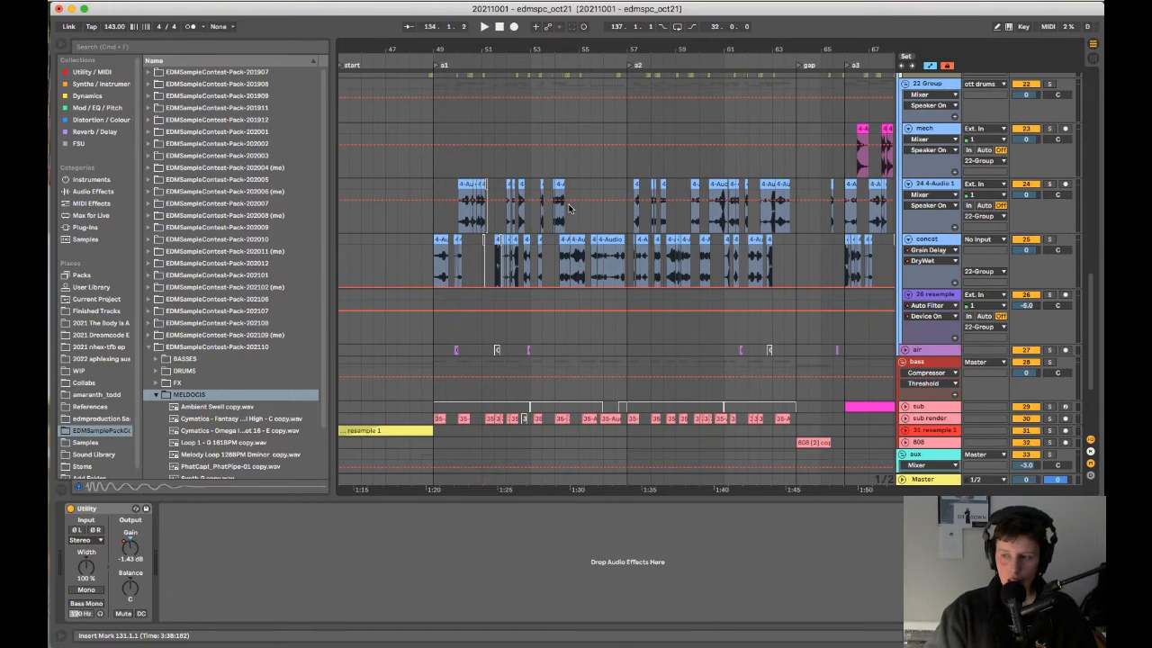
scroll(558, 211, "up", 5)
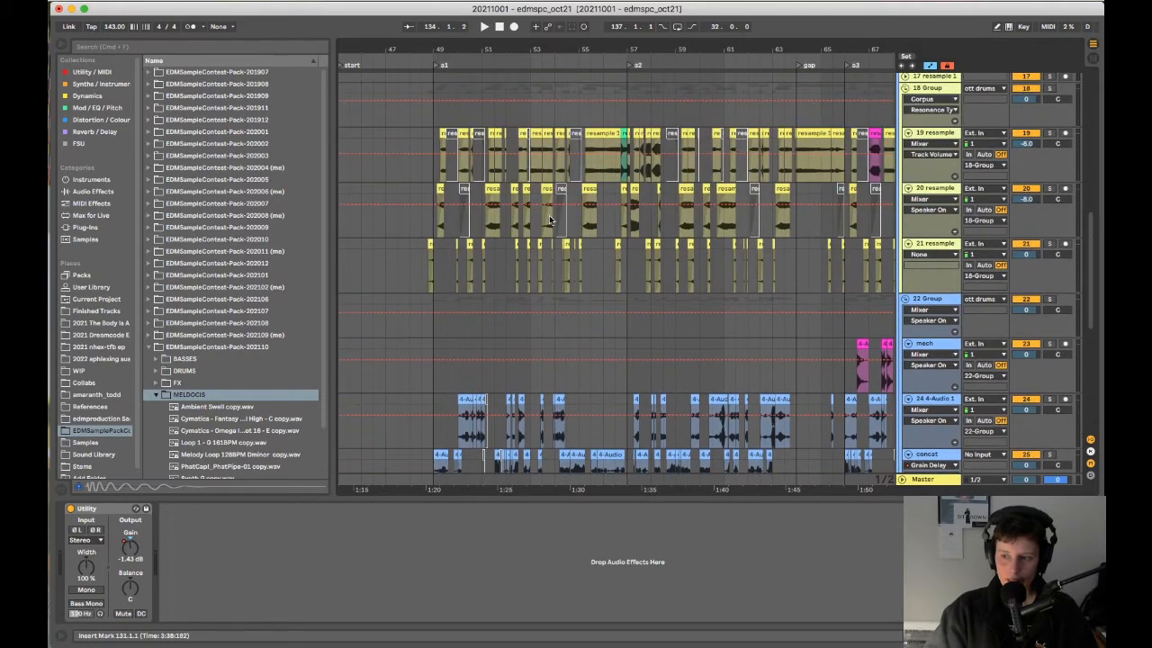
scroll(549, 215, "up", 3)
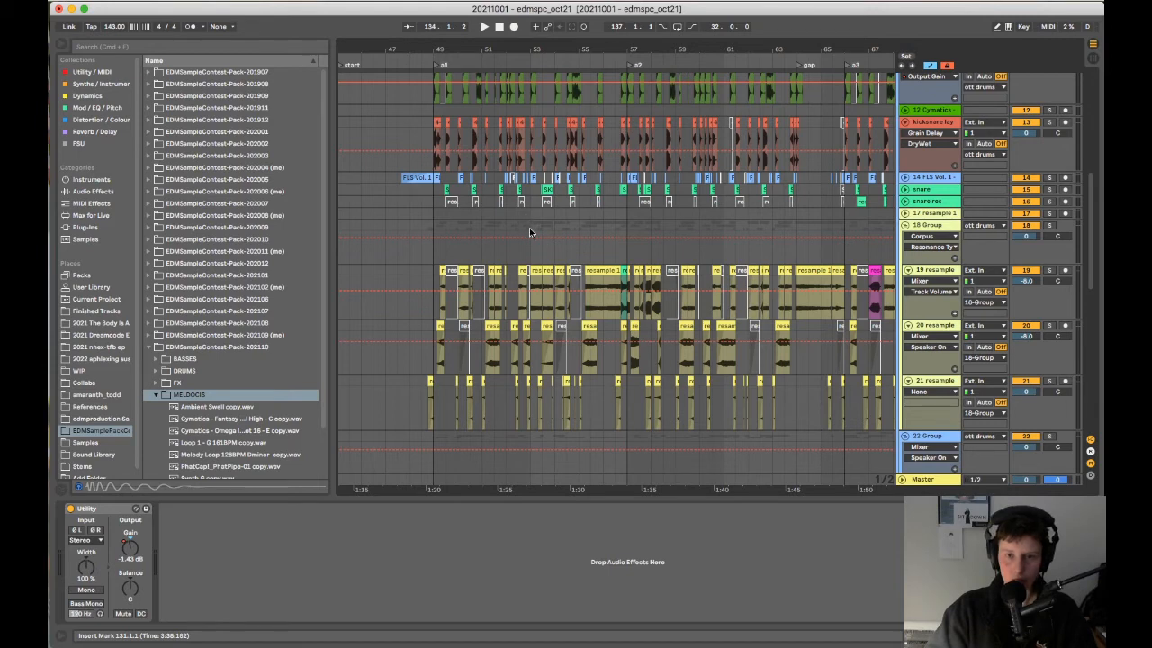
scroll(529, 232, "up", 3)
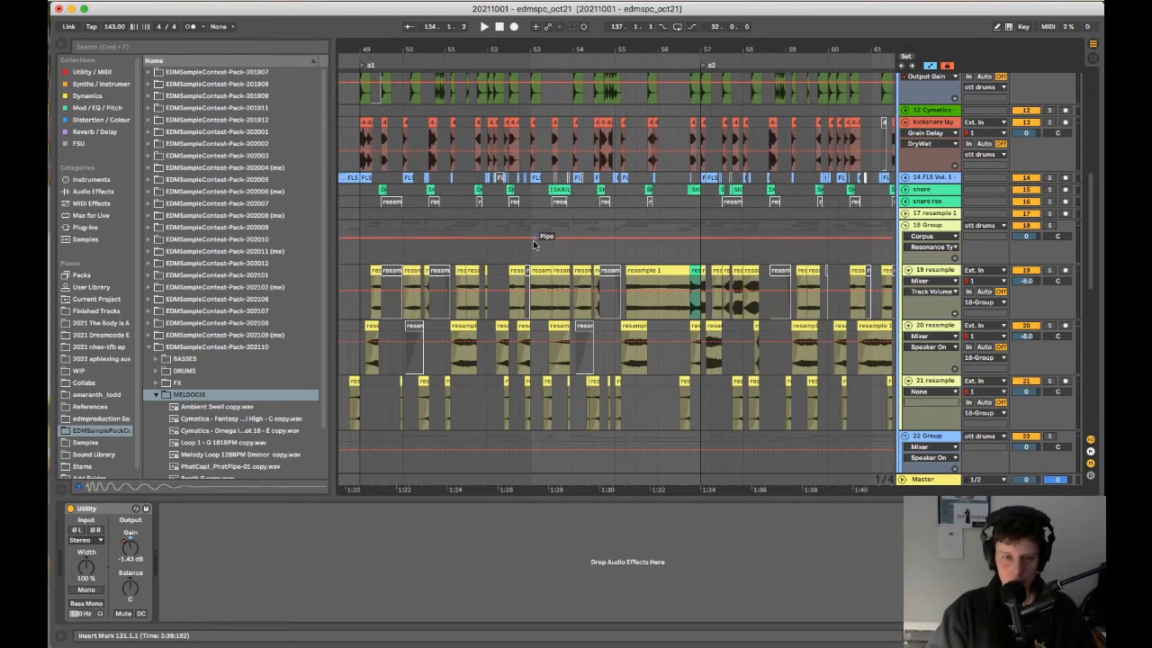
scroll(534, 239, "down", 4)
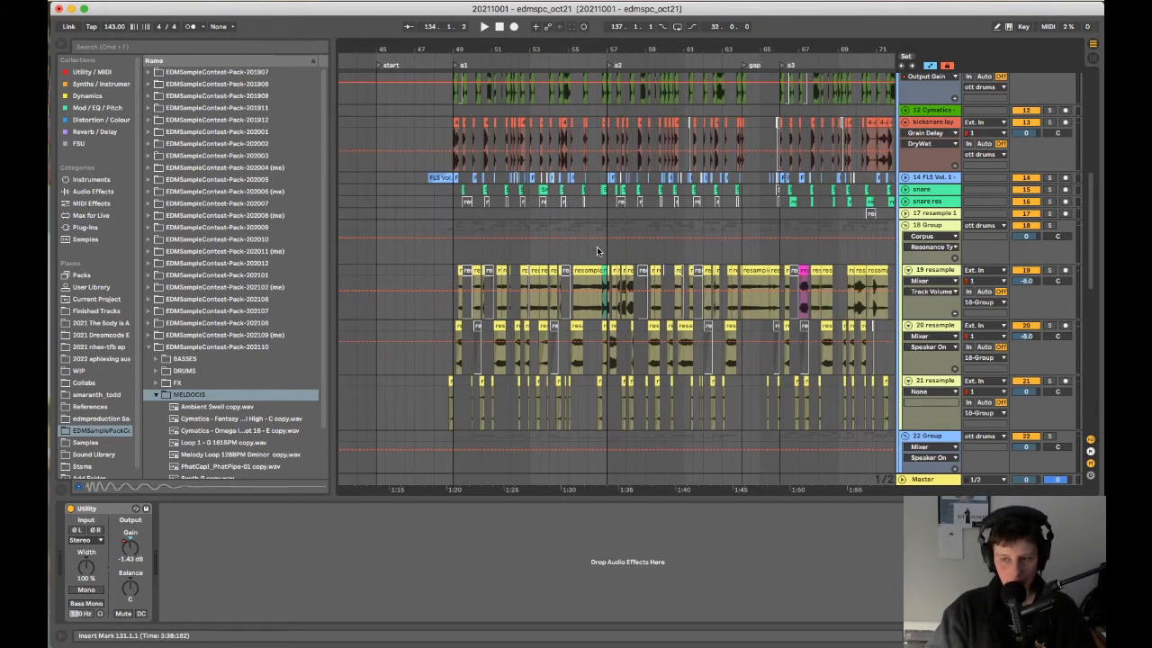
- Review the bass and aux group clips from section a1 through to section b5
scroll(595, 247, "down", 10)
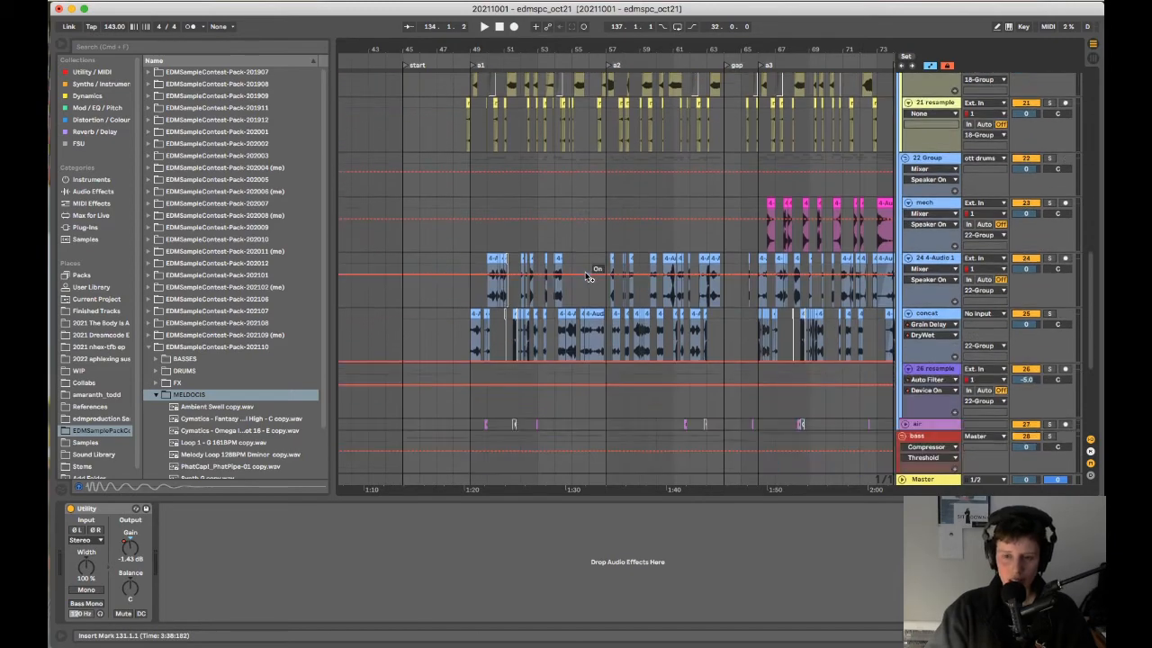
scroll(586, 276, "down", 8)
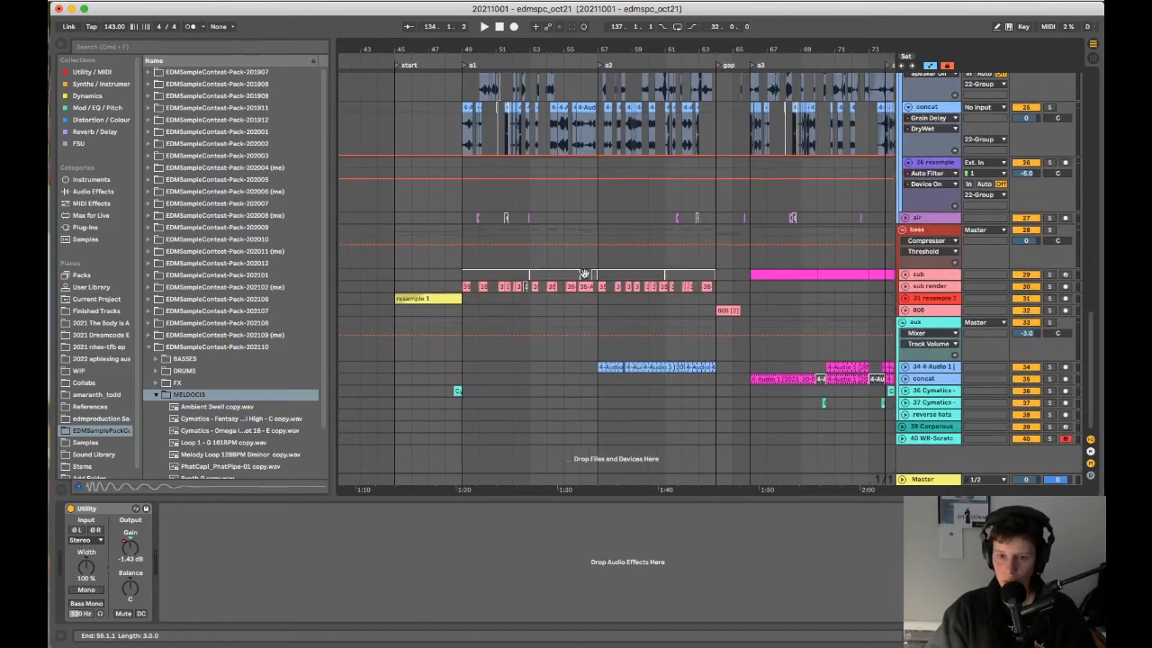
scroll(584, 273, "right", 10)
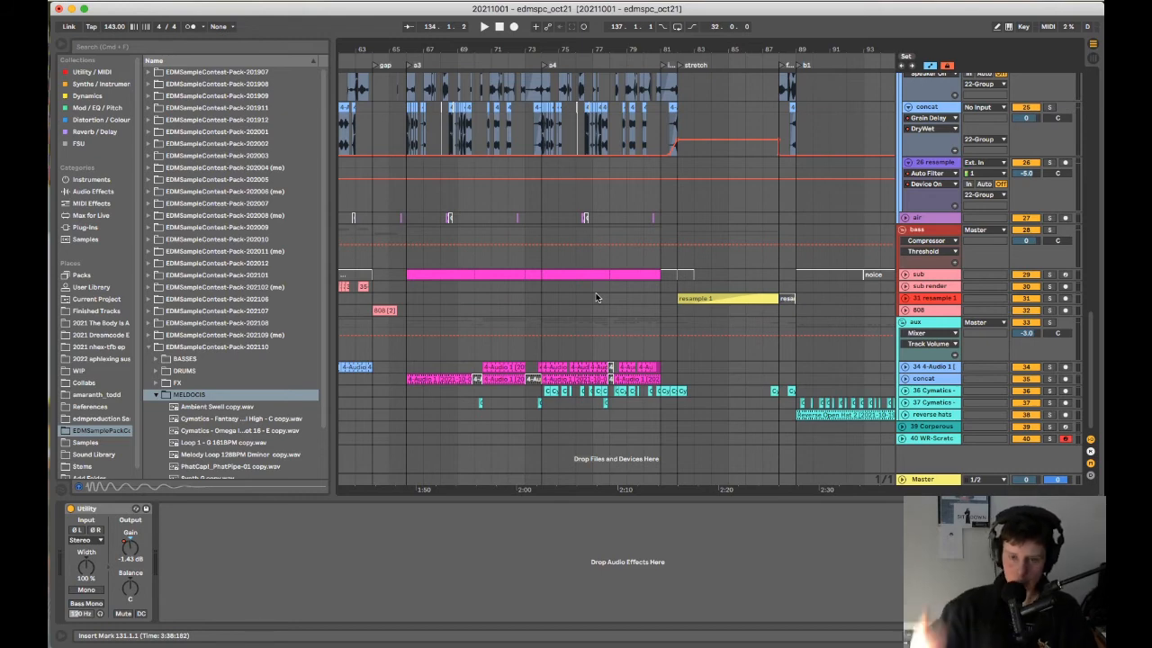
scroll(601, 284, "right", 6)
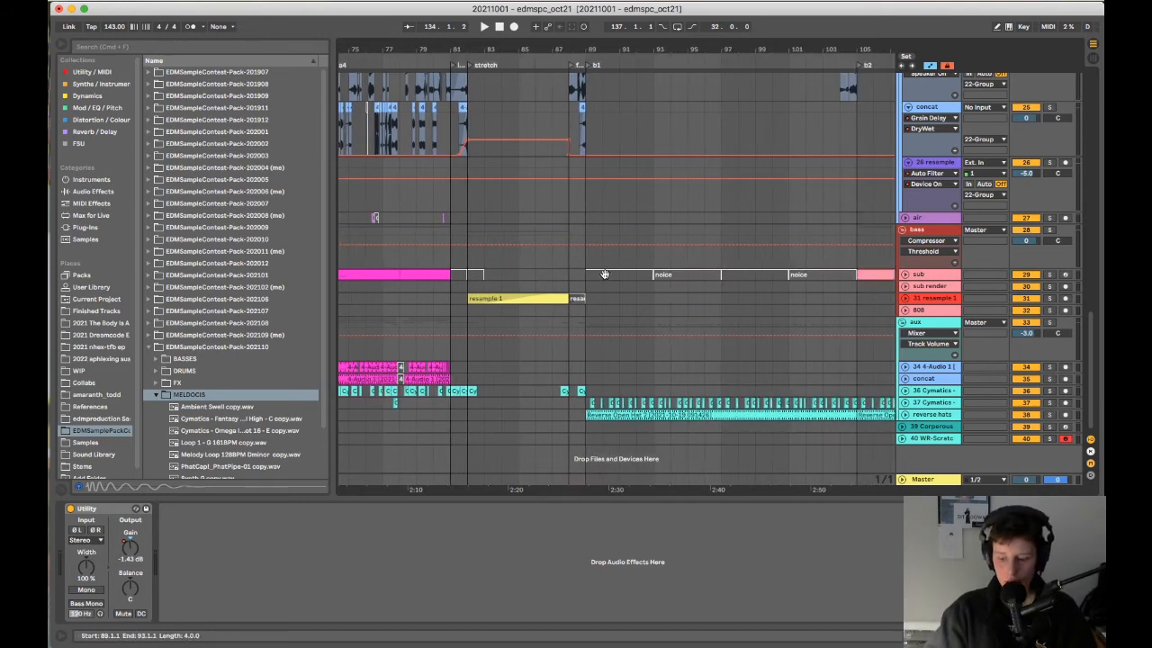
scroll(604, 274, "right", 9)
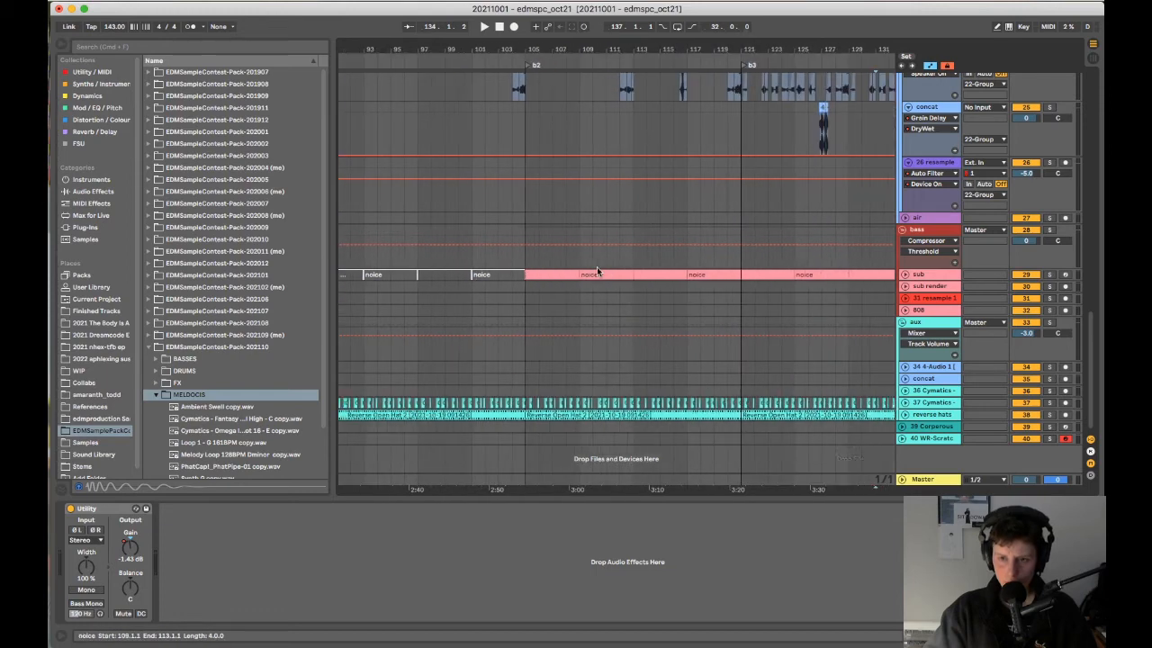
scroll(601, 269, "right", 9)
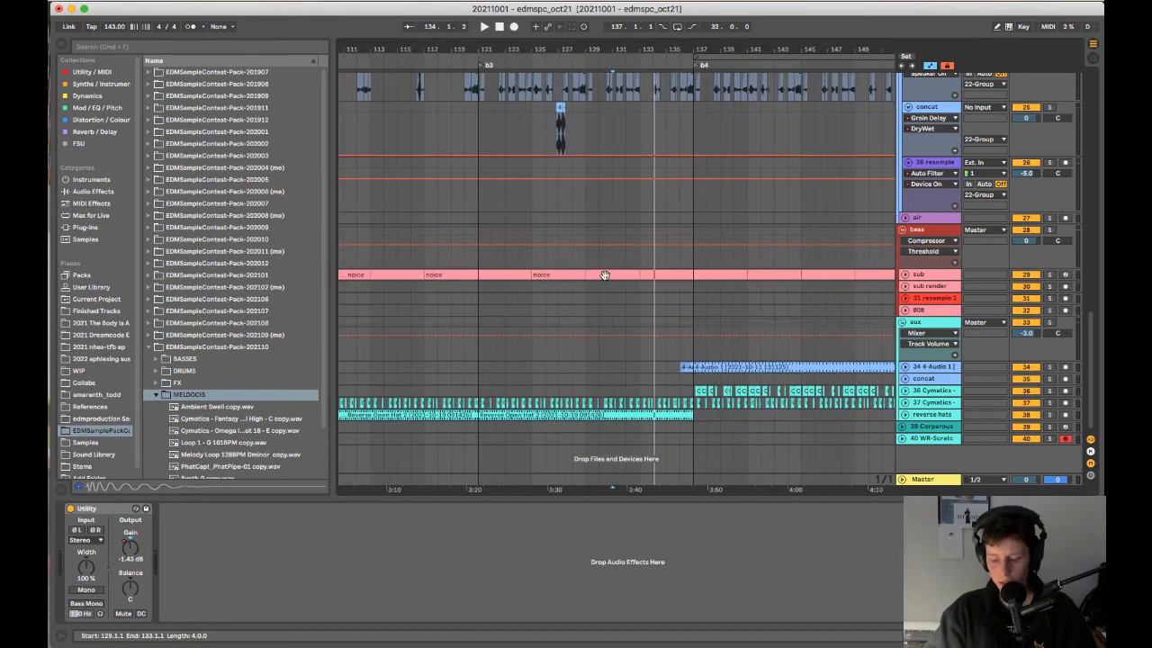
scroll(605, 275, "down", 3)
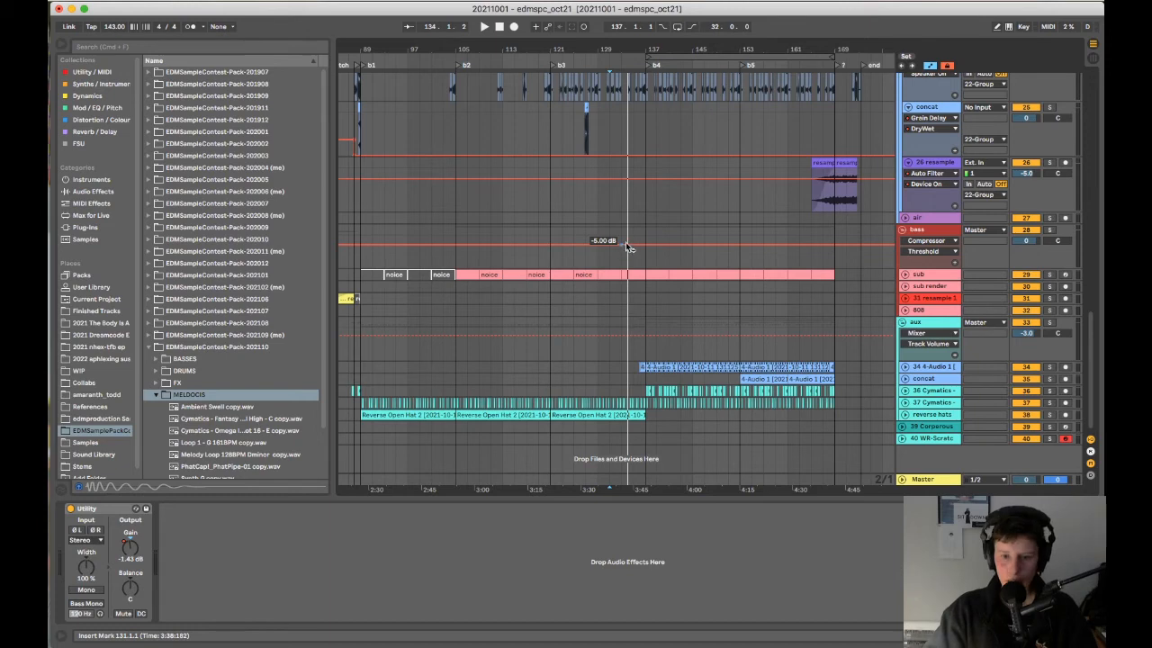
- Check the resample, mech and 24 4-Audio 1 tracks across sections b1 to b5 against section a4
scroll(635, 248, "up", 5)
scroll(644, 248, "up", 4)
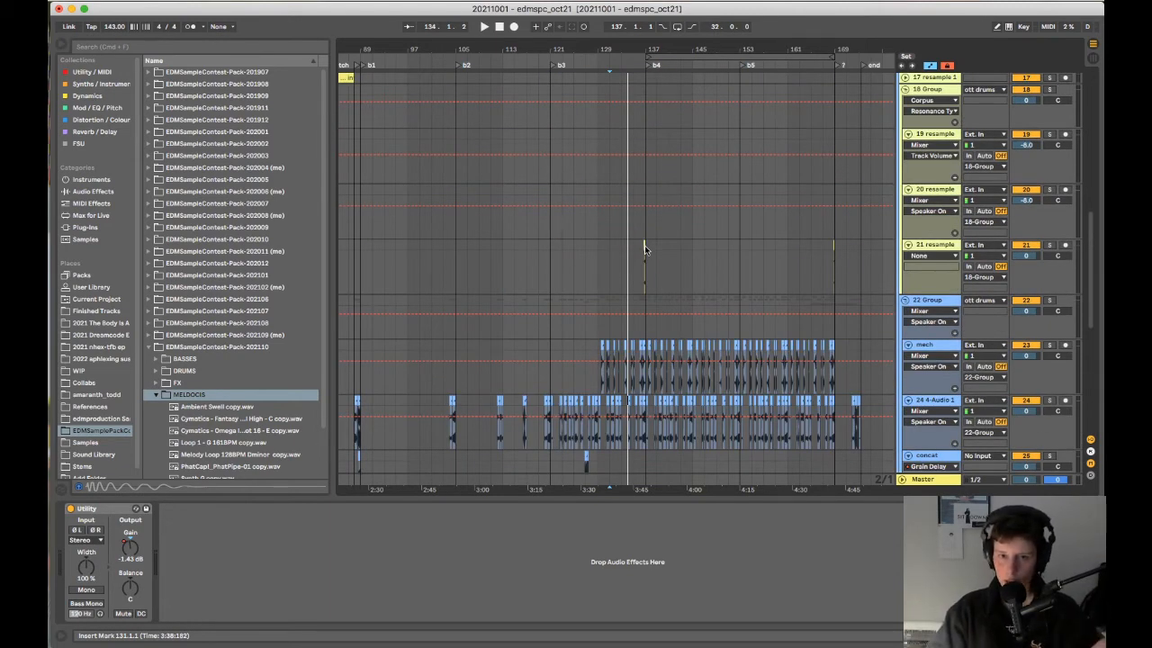
scroll(644, 244, "down", 2)
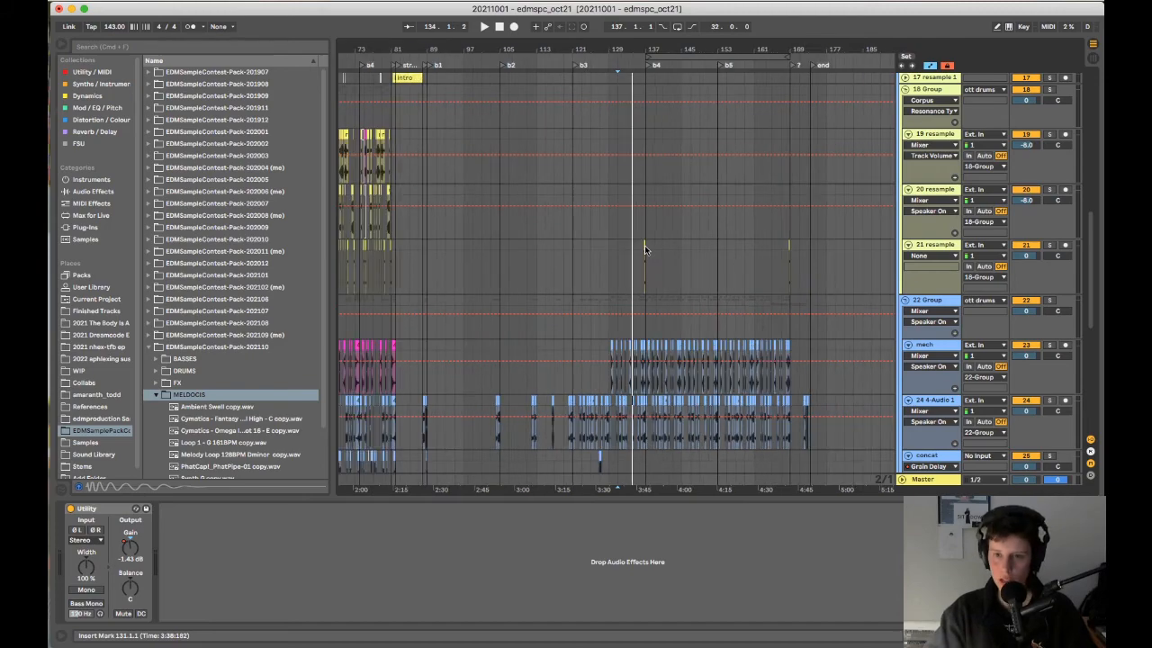
scroll(644, 244, "down", 5)
scroll(644, 247, "up", 10)
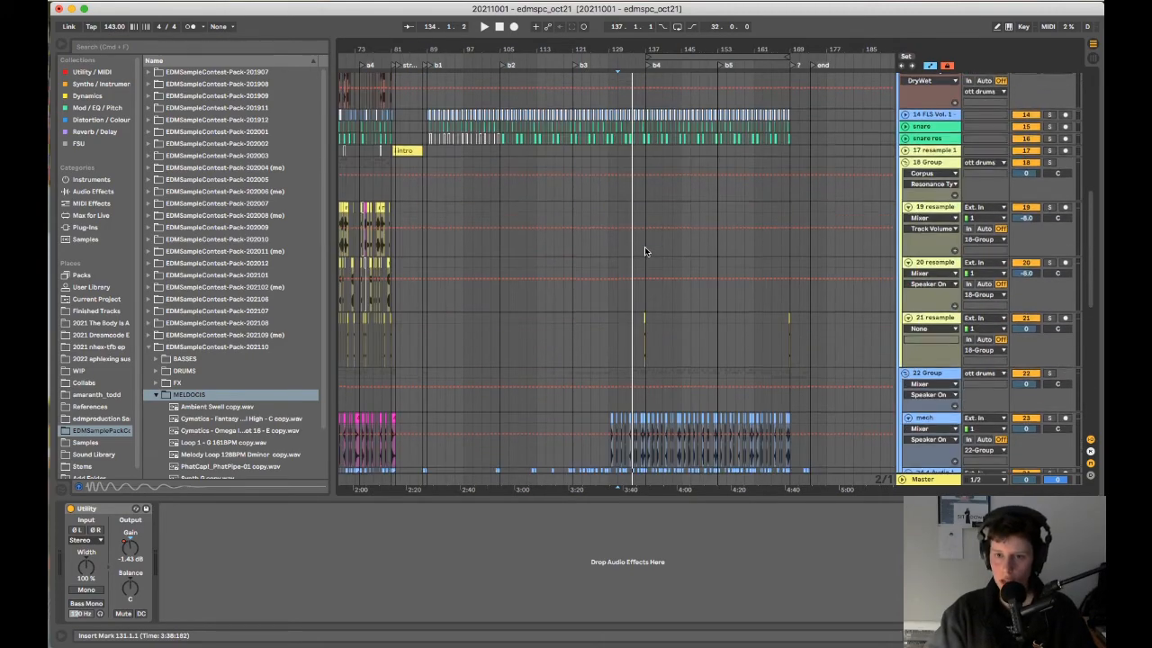
- Examine the long unchopped source recordings placed past the end marker on the concat and 26 resample tracks
scroll(644, 246, "right", 5)
scroll(644, 247, "down", 3)
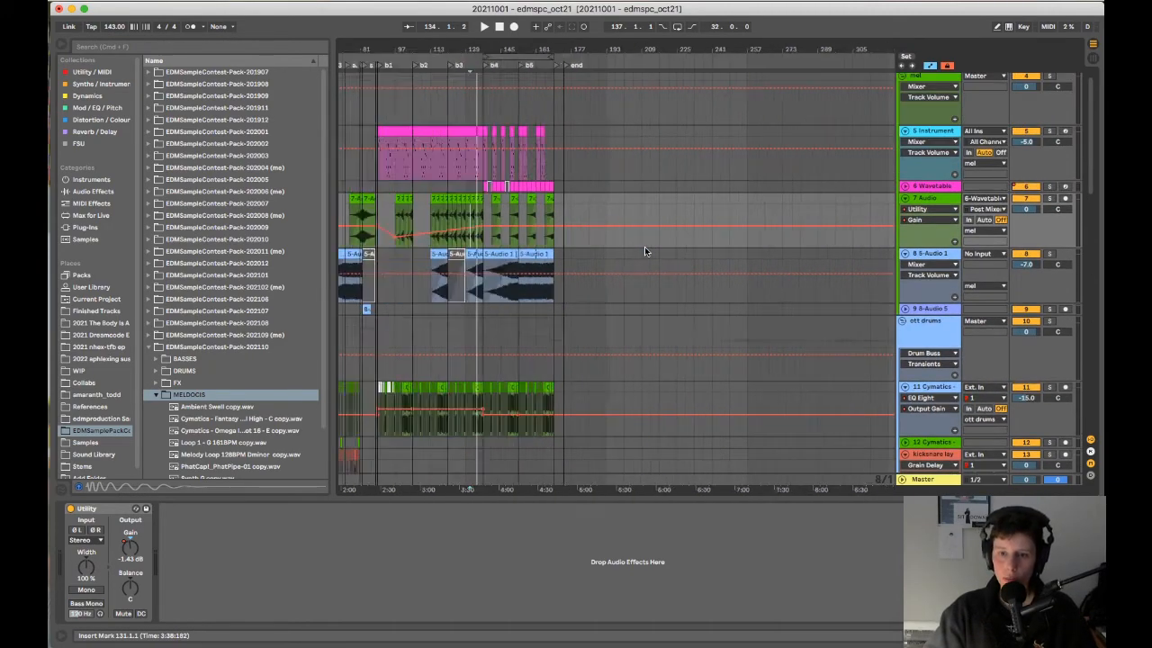
scroll(644, 246, "down", 10)
scroll(651, 265, "up", 5)
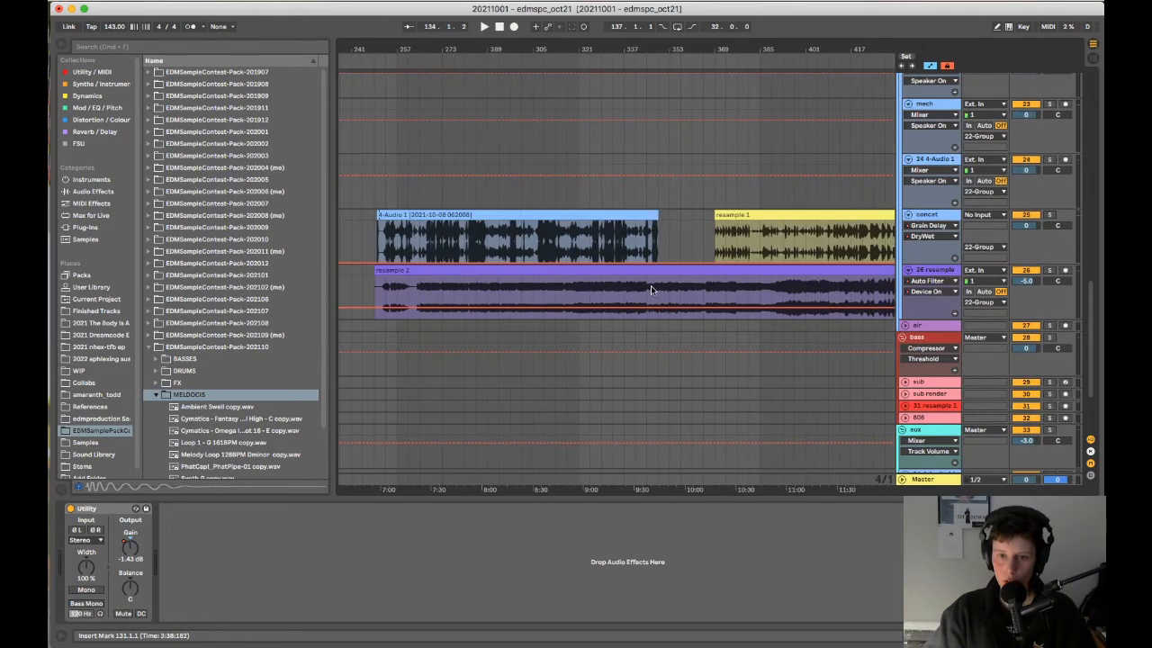
scroll(650, 288, "right", 3)
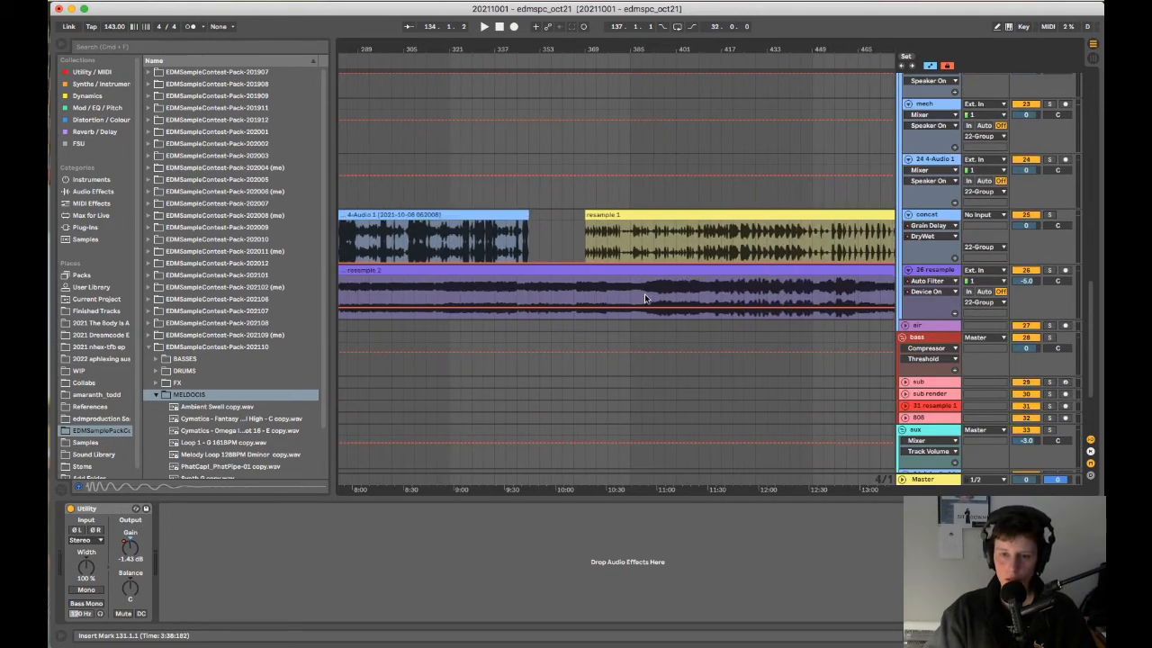
scroll(644, 293, "down", 4)
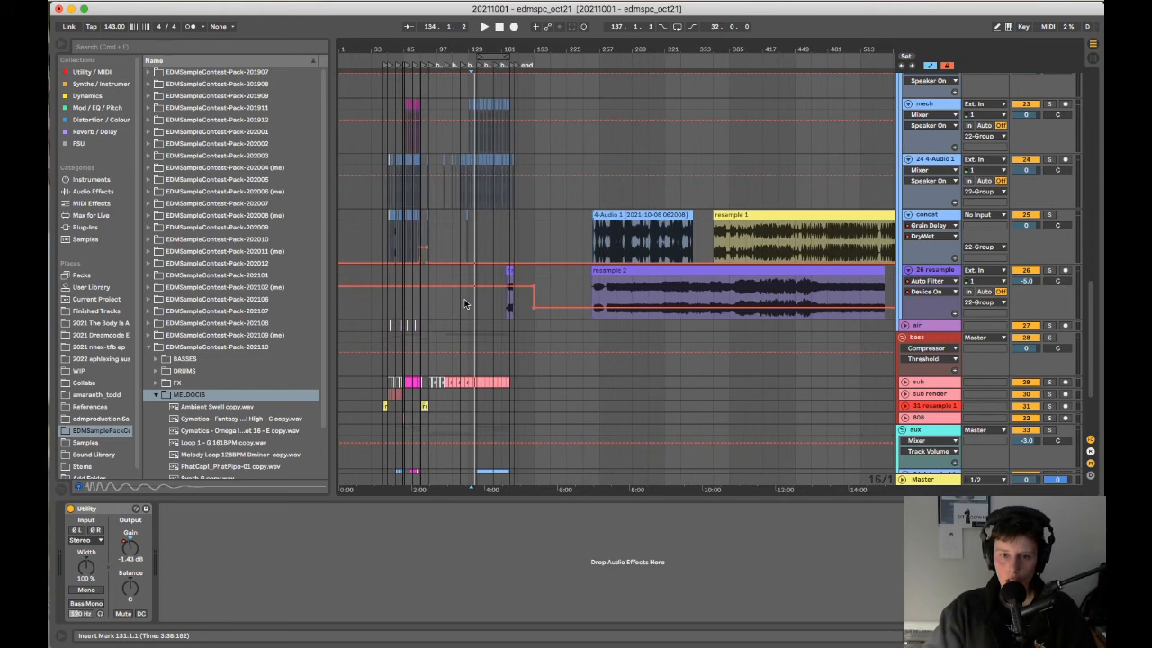
- Examine the mech clips across sections a3 and a4, marking bars 65 to 83, and compare them with the resample tracks
scroll(465, 303, "up", 10)
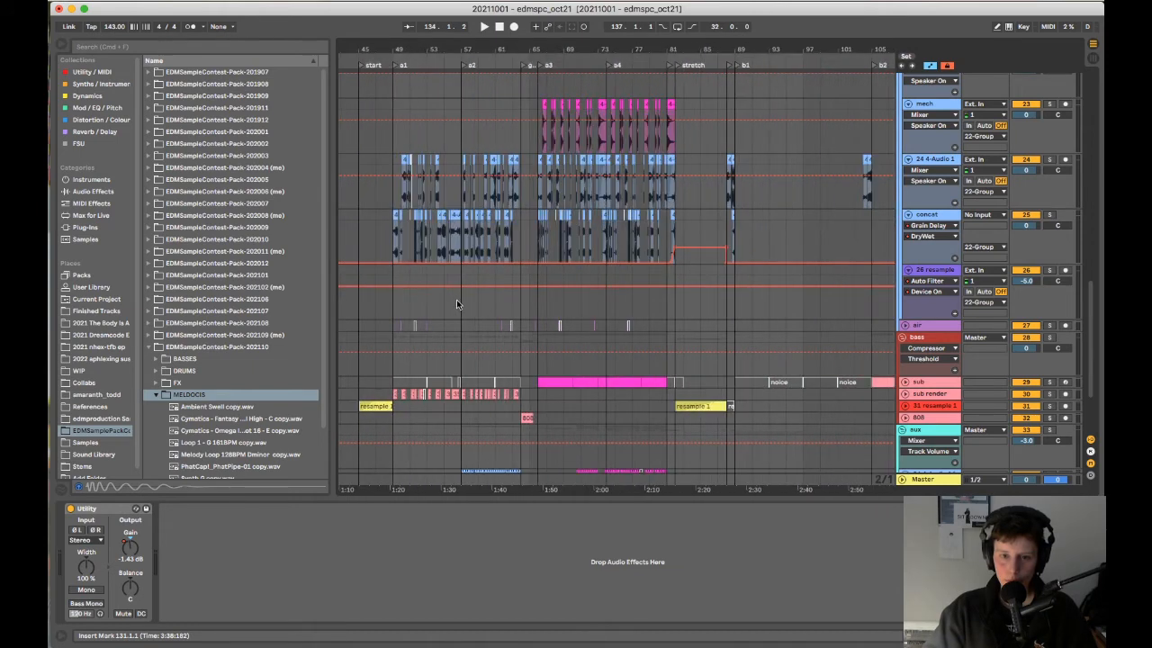
scroll(597, 363, "up", 3)
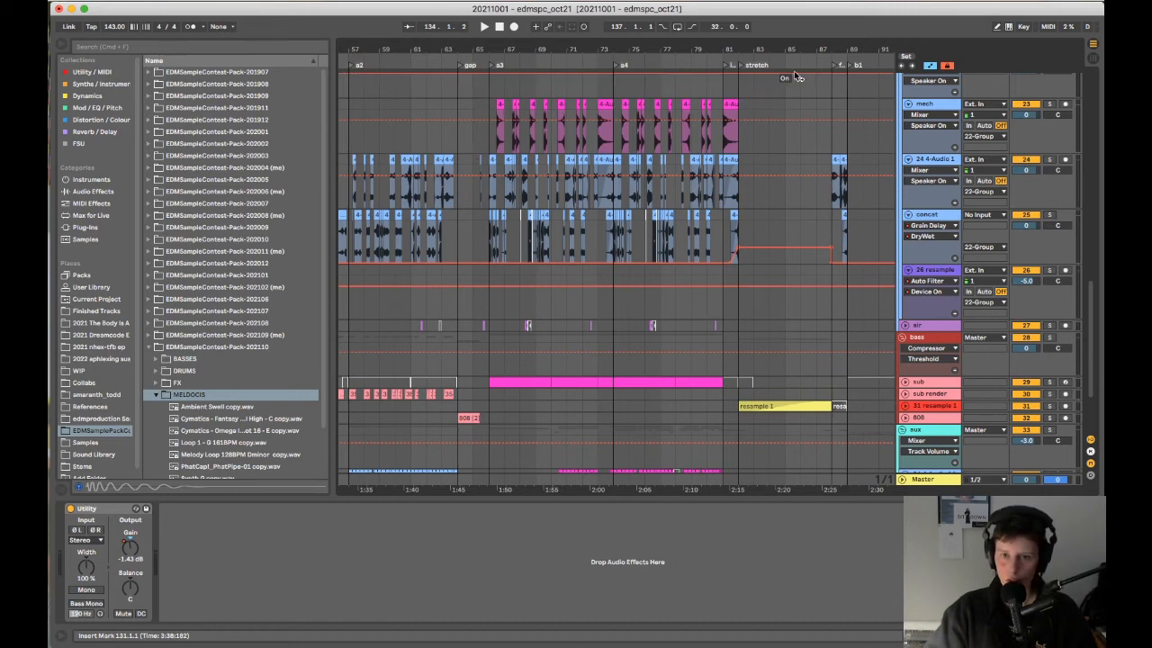
scroll(779, 108, "up", 5)
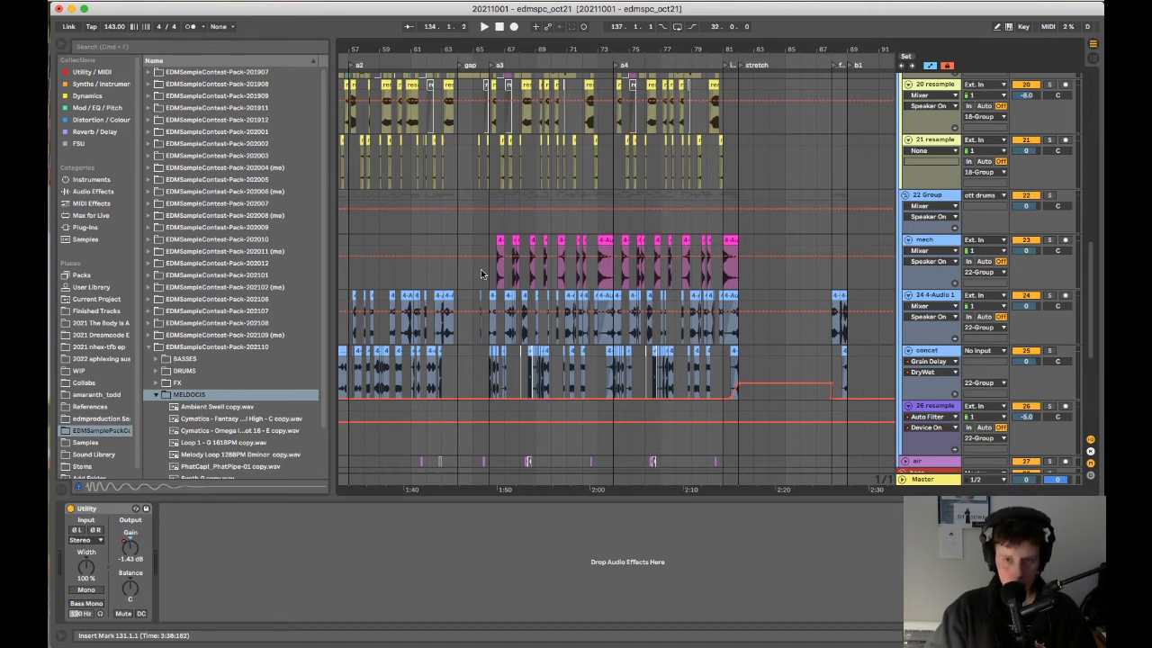
left_click_drag(473, 241, 750, 243)
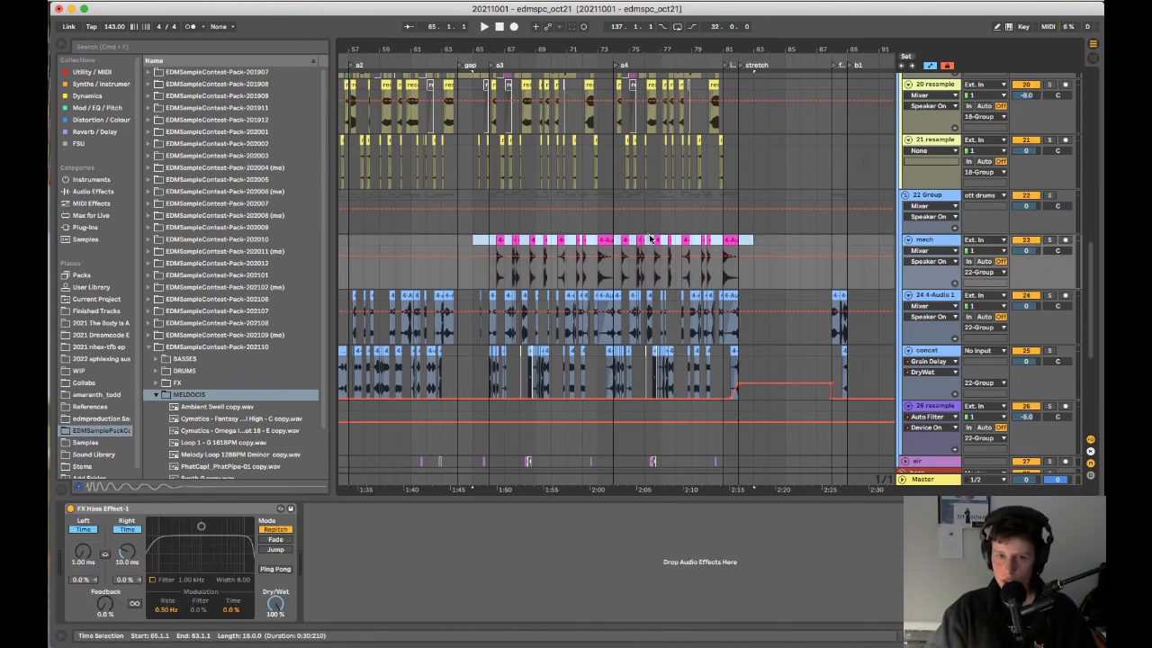
scroll(652, 239, "up", 5)
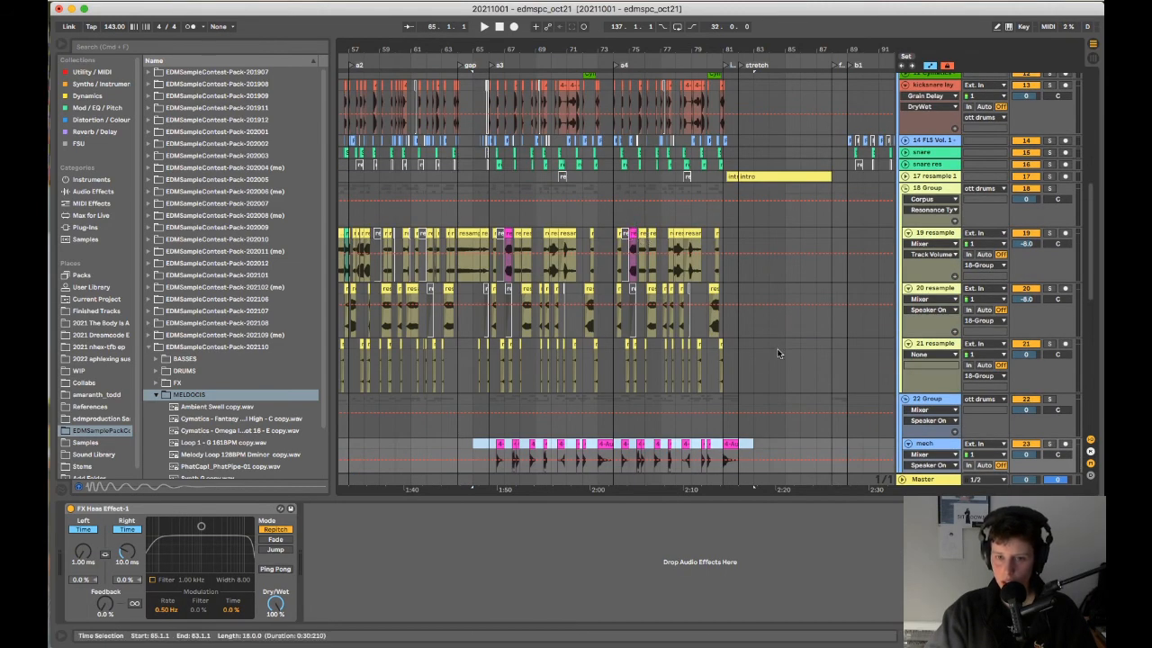
scroll(778, 353, "down", 5)
left_click(773, 206)
- Review the sub, resample and aux group clips from section a3 through the stretch section into b1 and b2
scroll(793, 370, "down", 3)
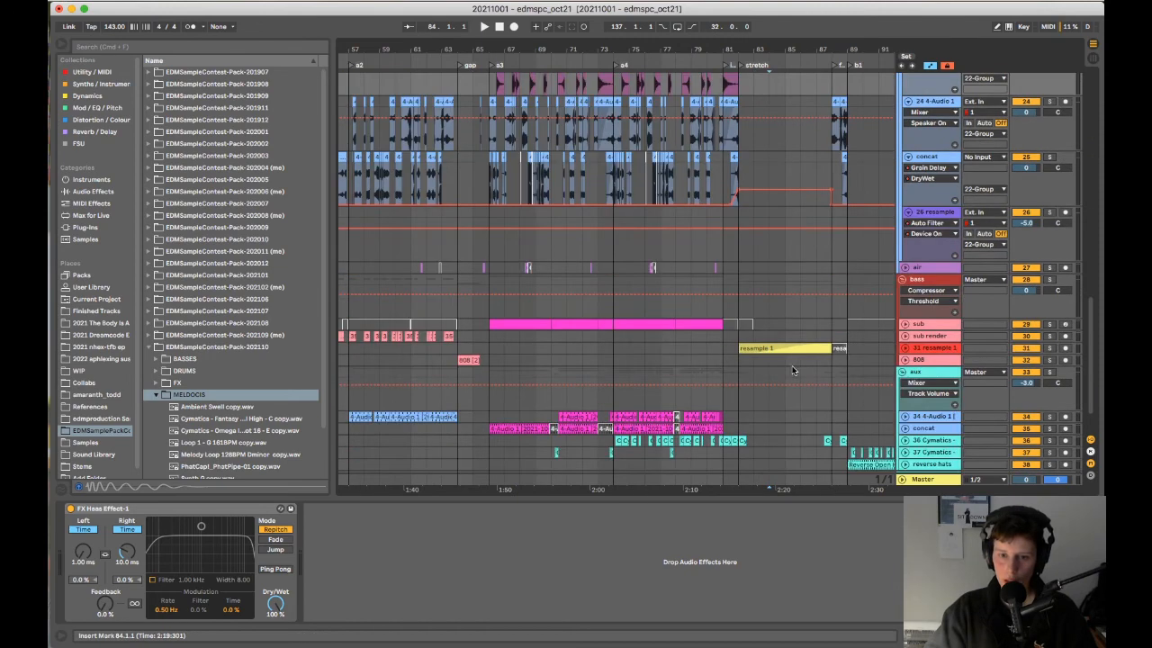
left_click(696, 325)
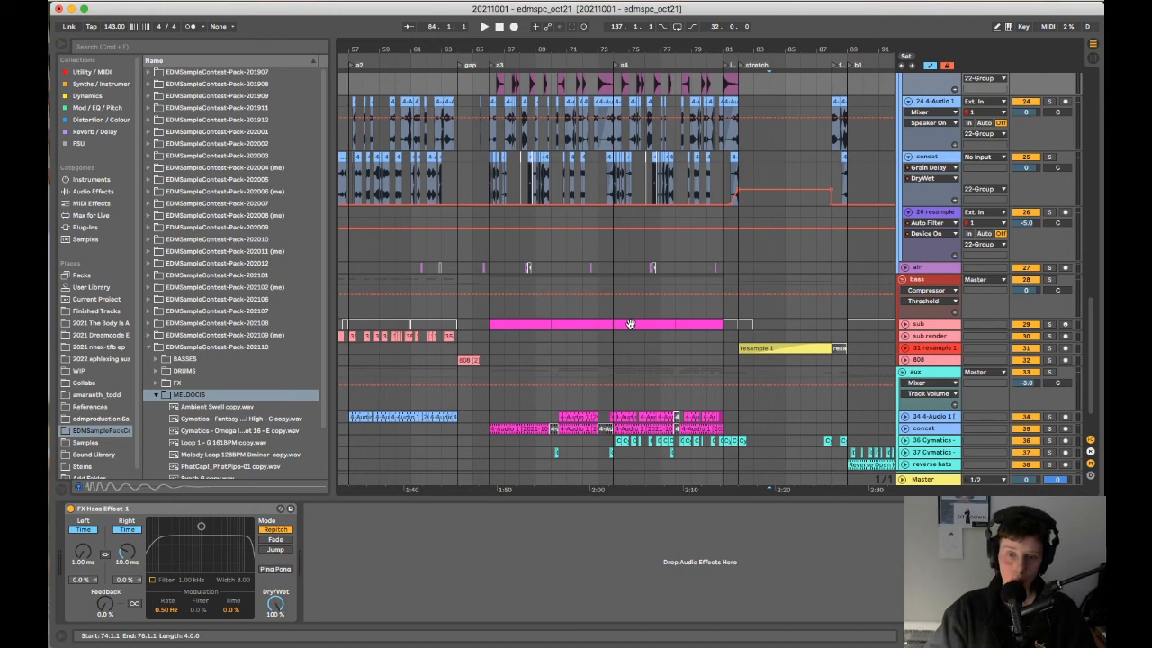
scroll(631, 324, "down", 2)
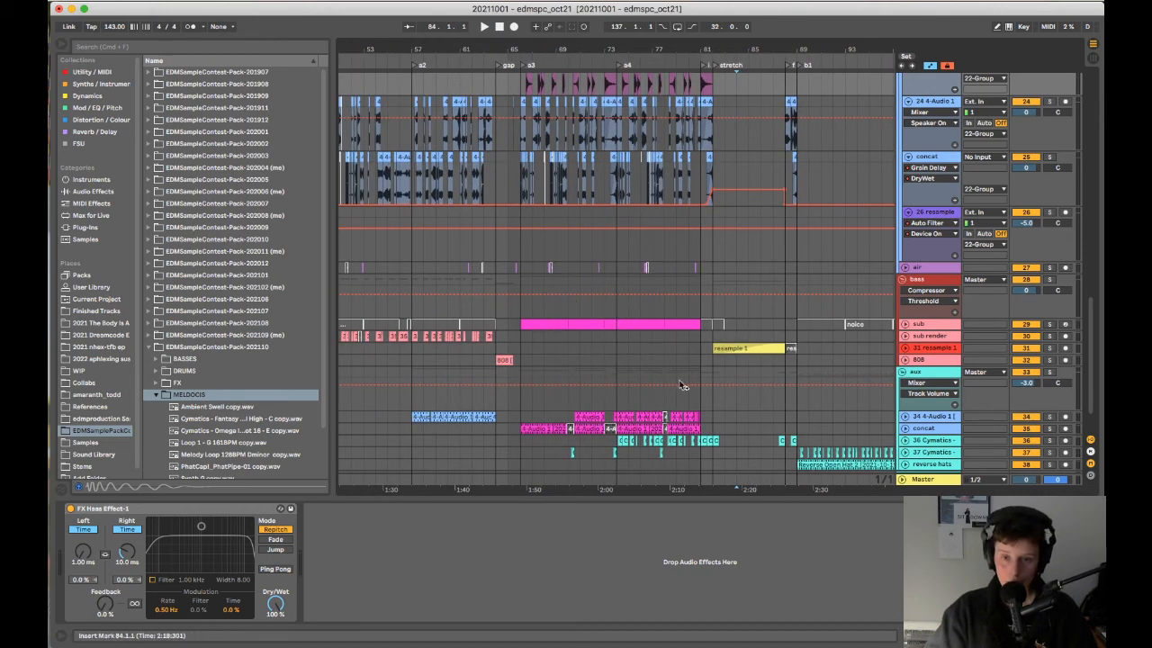
scroll(648, 343, "right", 6)
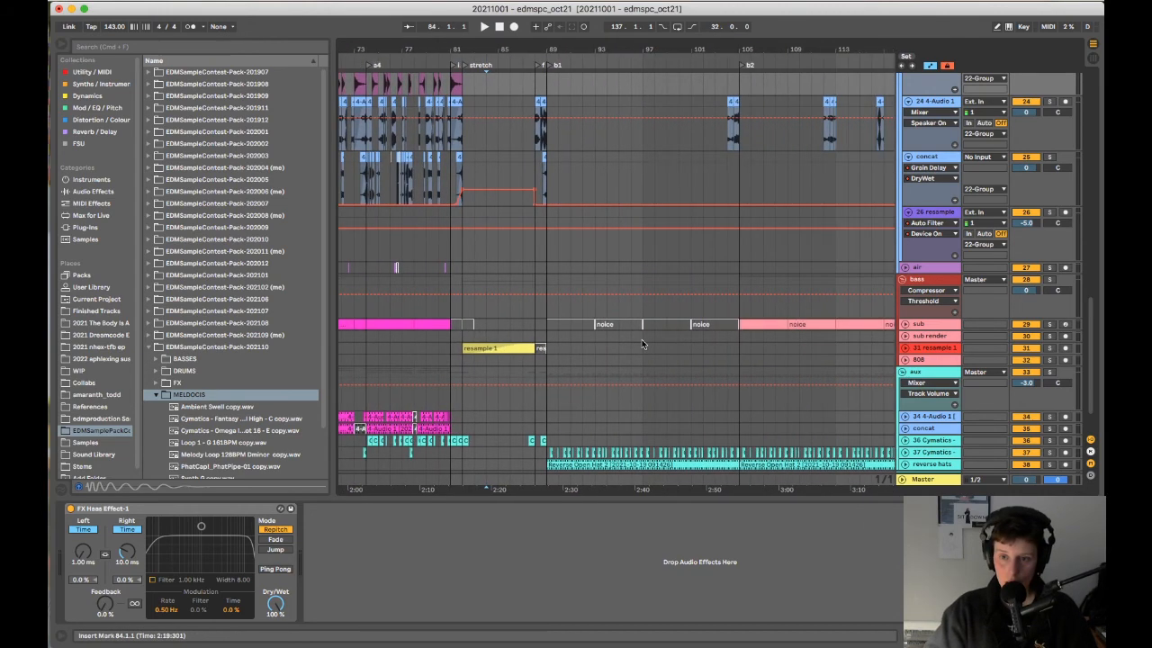
scroll(669, 347, "down", 1)
scroll(669, 348, "down", 3)
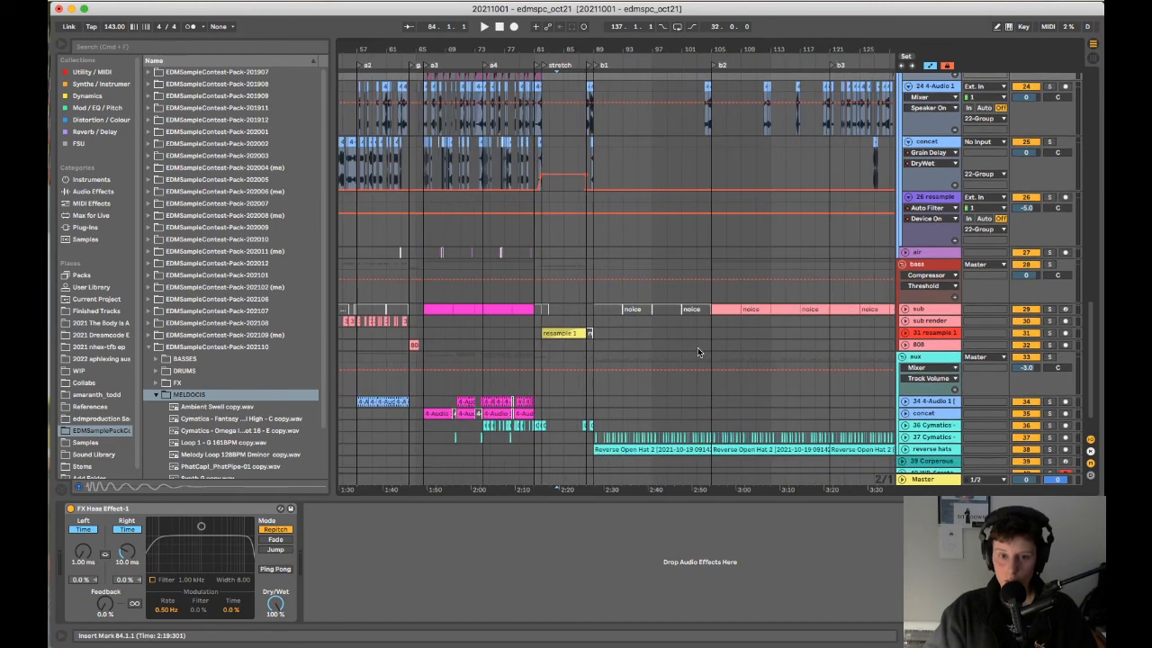
- Compare the mech and 24 4-Audio 1 clips in sections b1 to b5 with the drum and resample clips in a1 to a4
scroll(698, 352, "up", 6)
scroll(697, 348, "right", 5)
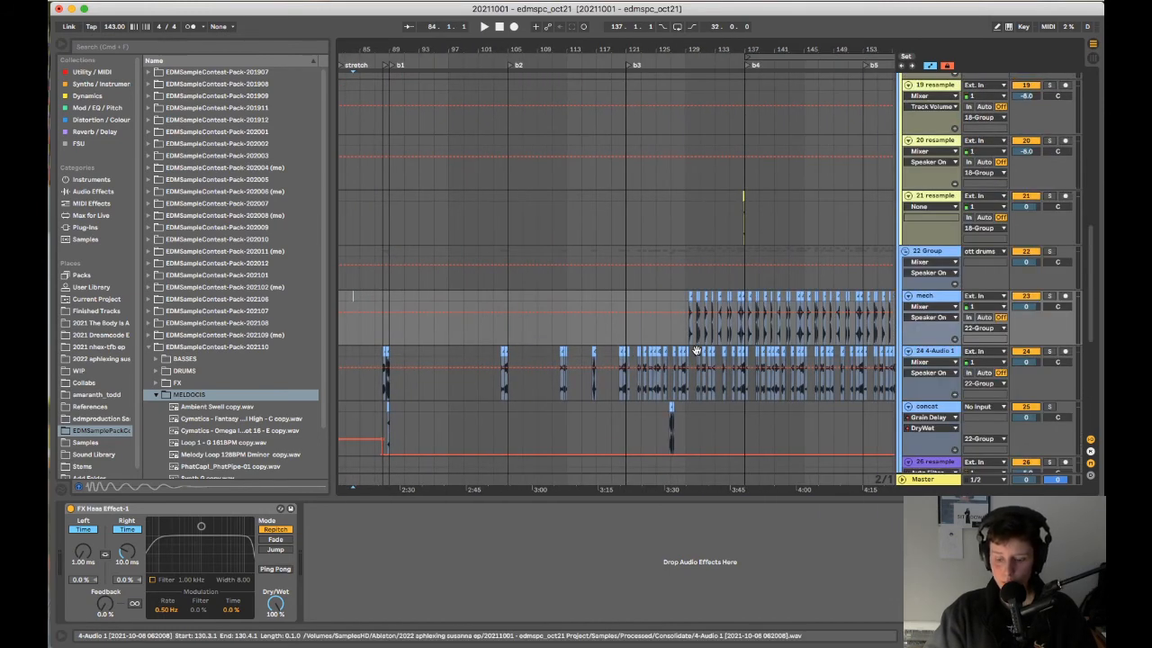
scroll(695, 350, "right", 2)
scroll(696, 352, "down", 2)
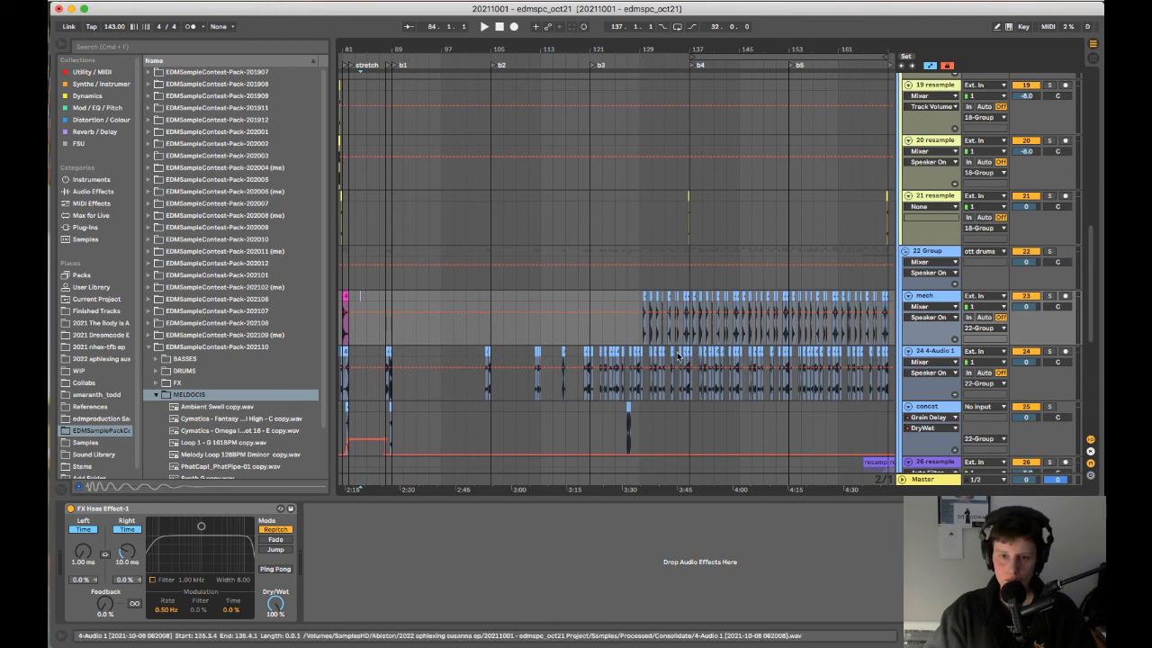
scroll(691, 353, "left", 10)
scroll(681, 360, "up", 5)
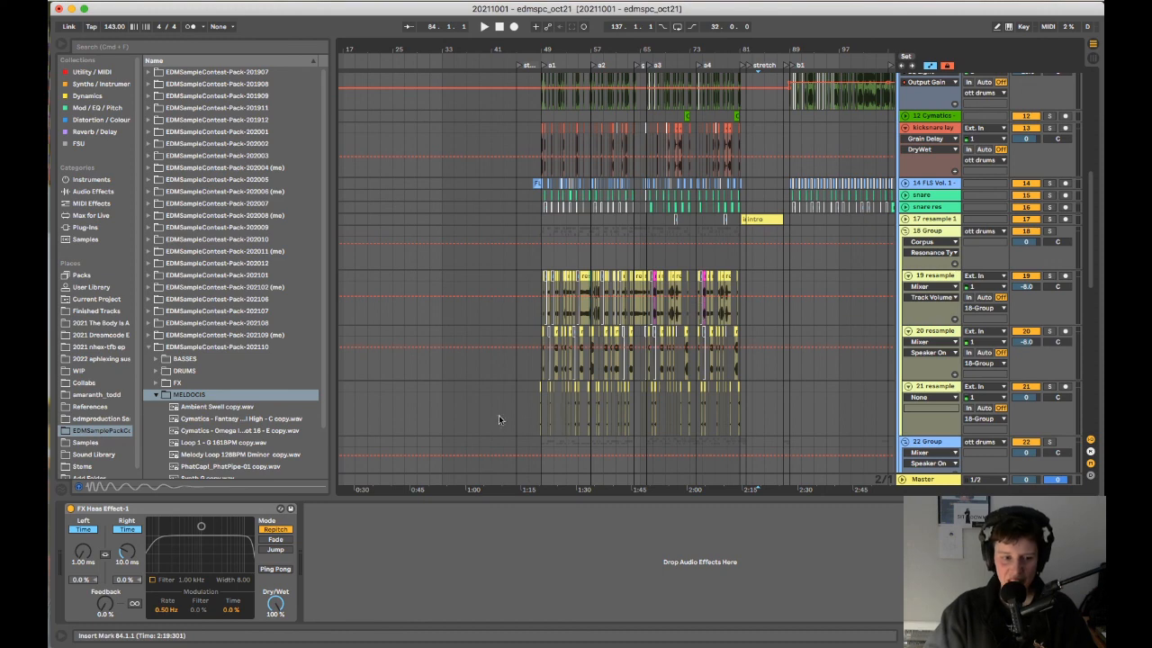
- Switch to OBS to bring up its recording controls
mouse_move(50, 416)
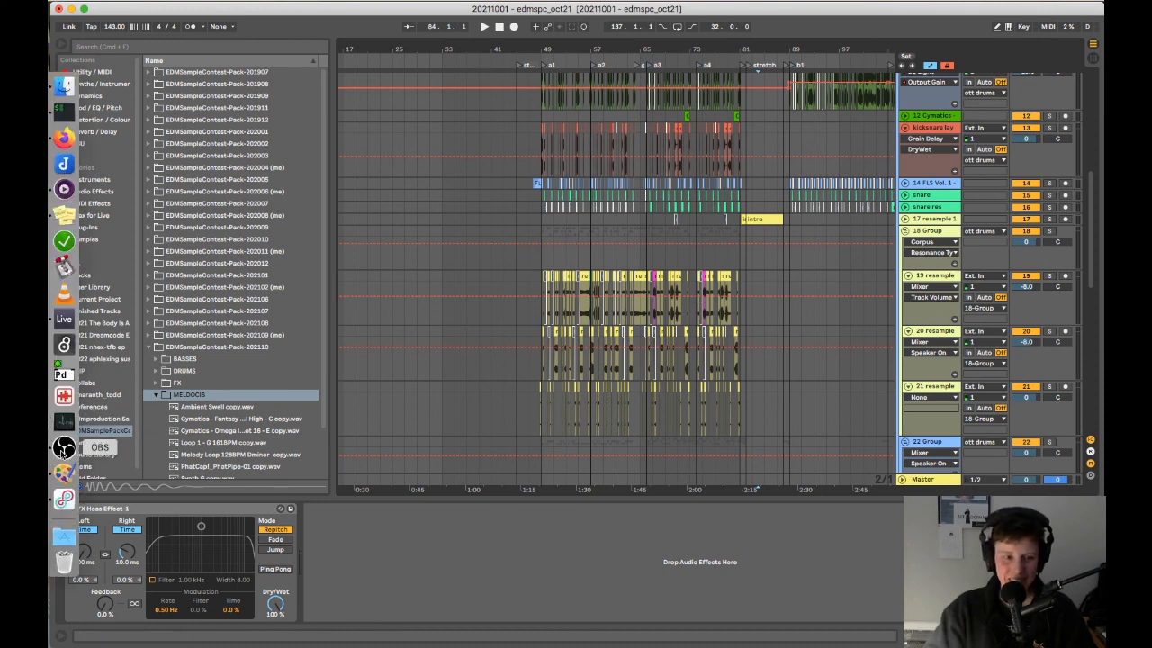
left_click(62, 448)
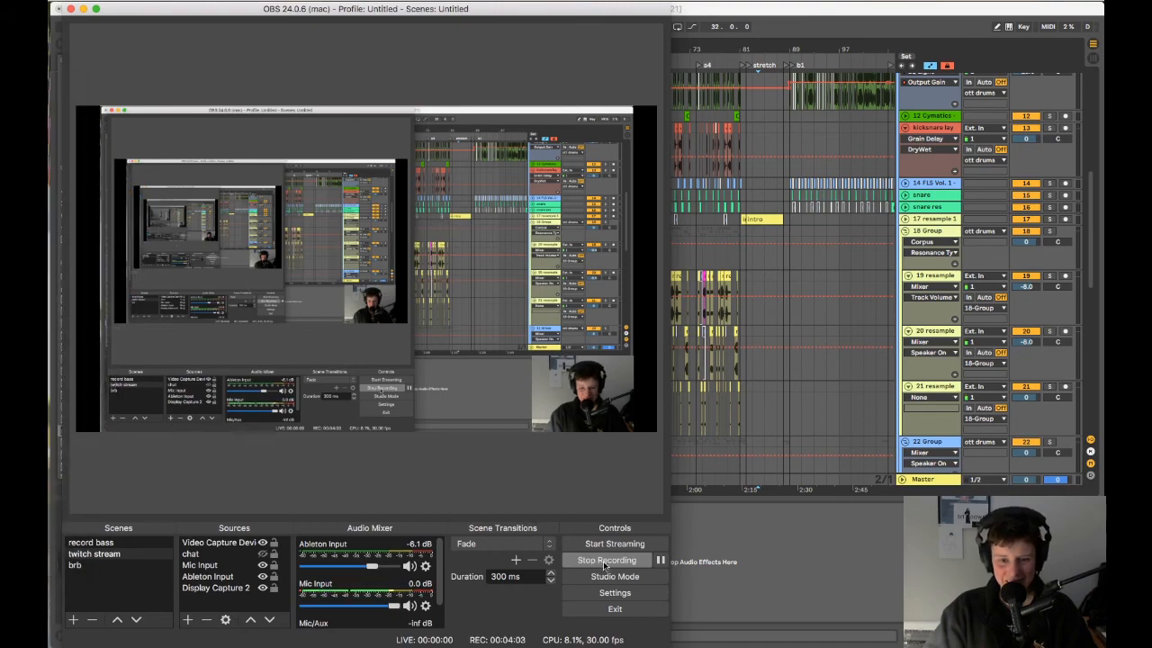